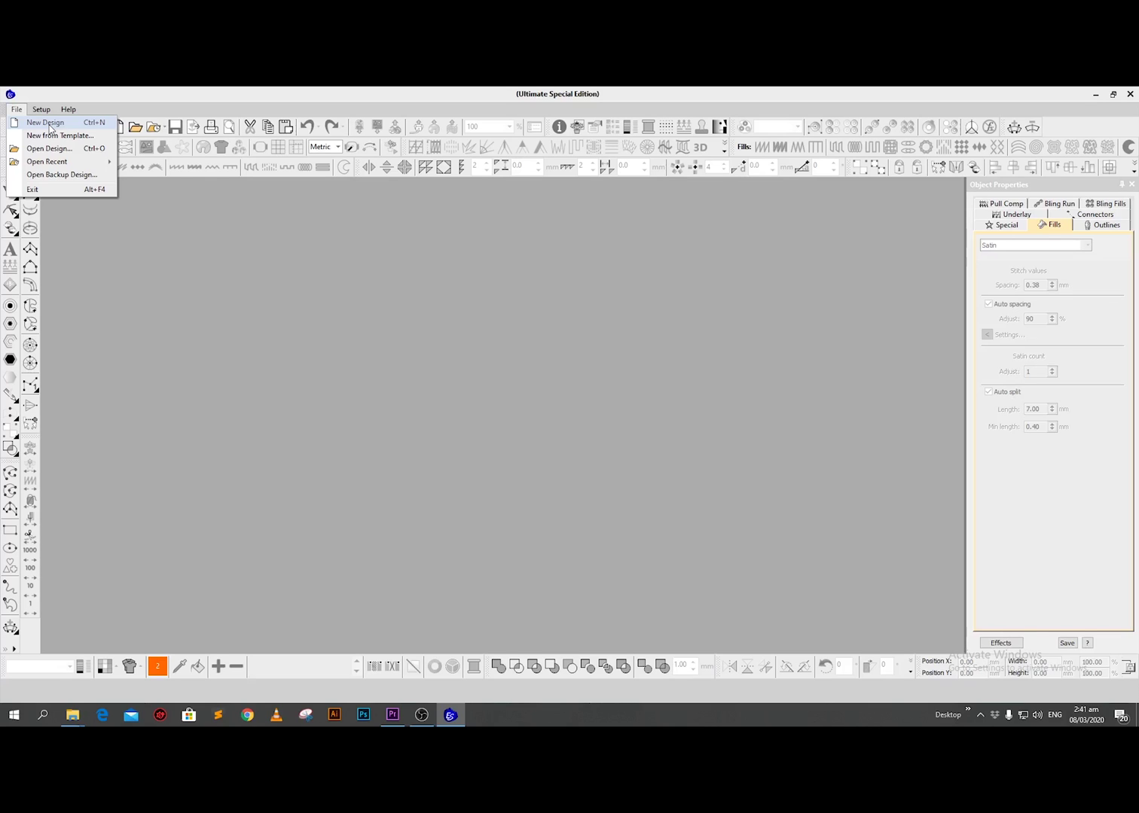
{"action": "left_click", "coordinate": [47, 123]}
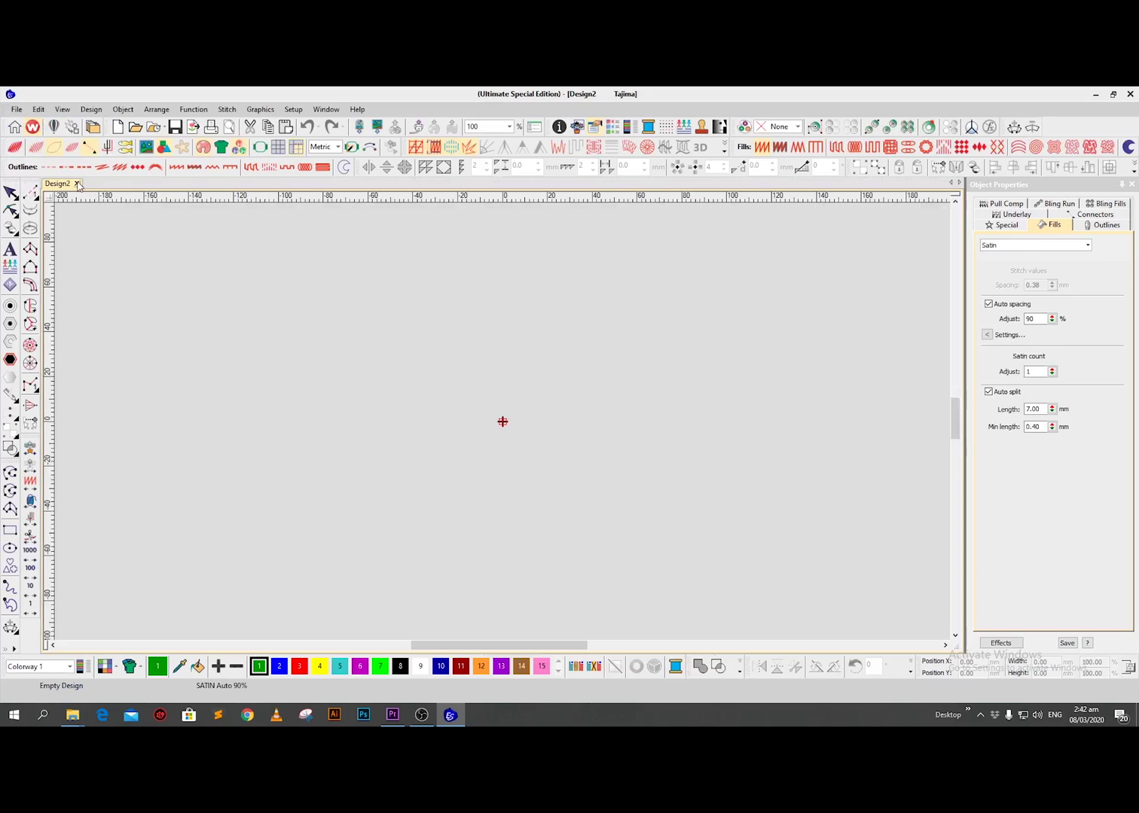
{"action": "left_click", "coordinate": [16, 109]}
{"action": "key", "text": "Escape"}
{"action": "left_click", "coordinate": [83, 185]}
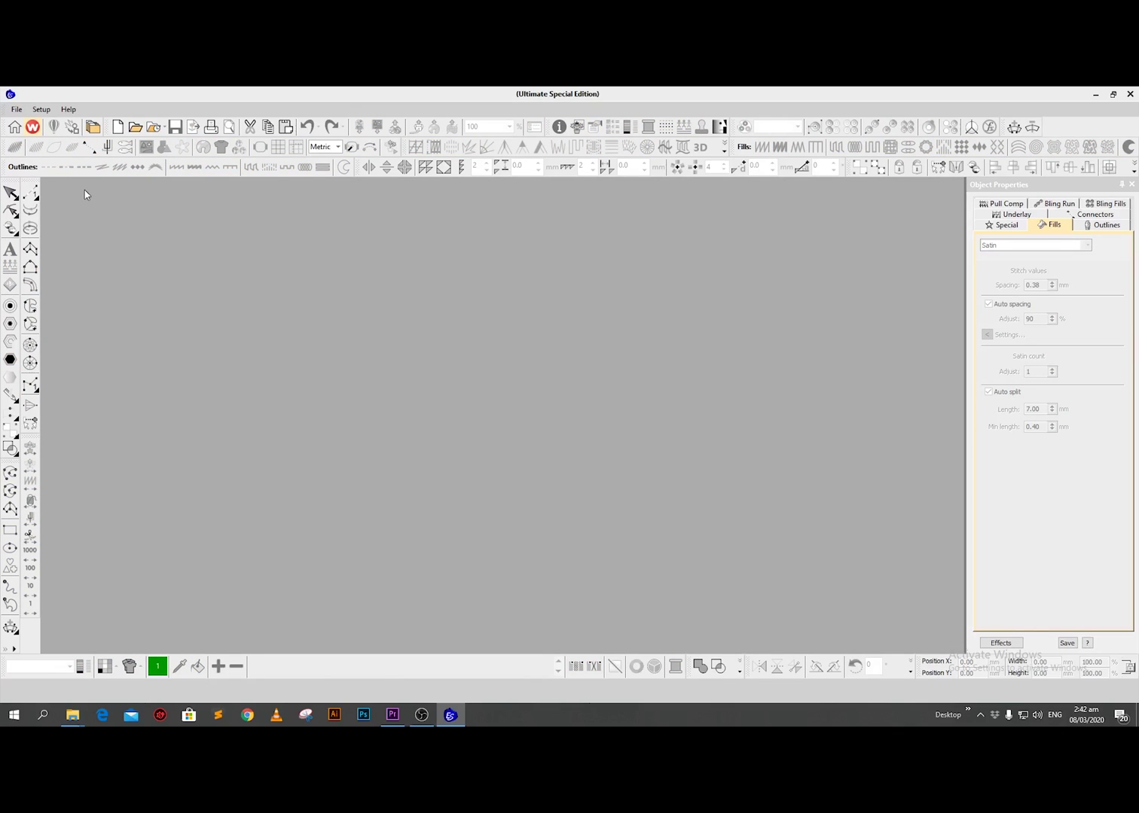
Step: Create a new blank design and import the Class 1 image graphic from the Desktop
{"action": "key", "text": "ctrl+n"}
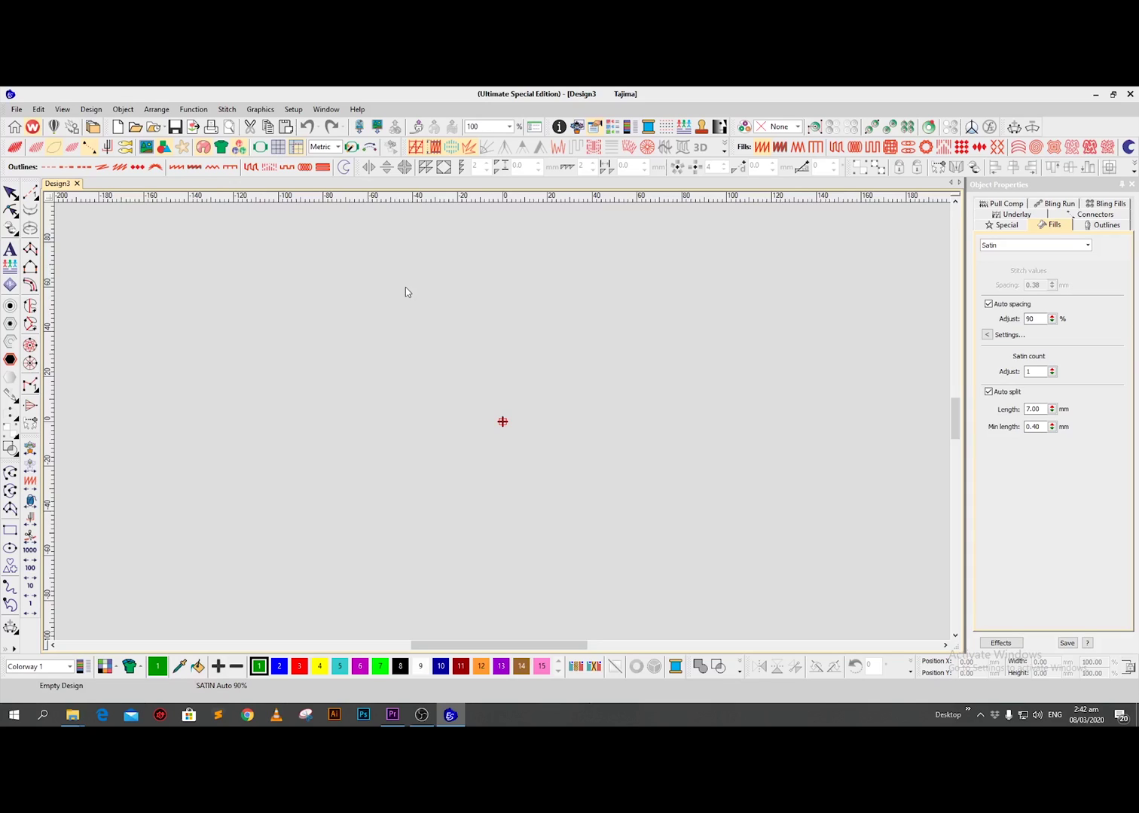
{"action": "left_click", "coordinate": [379, 127]}
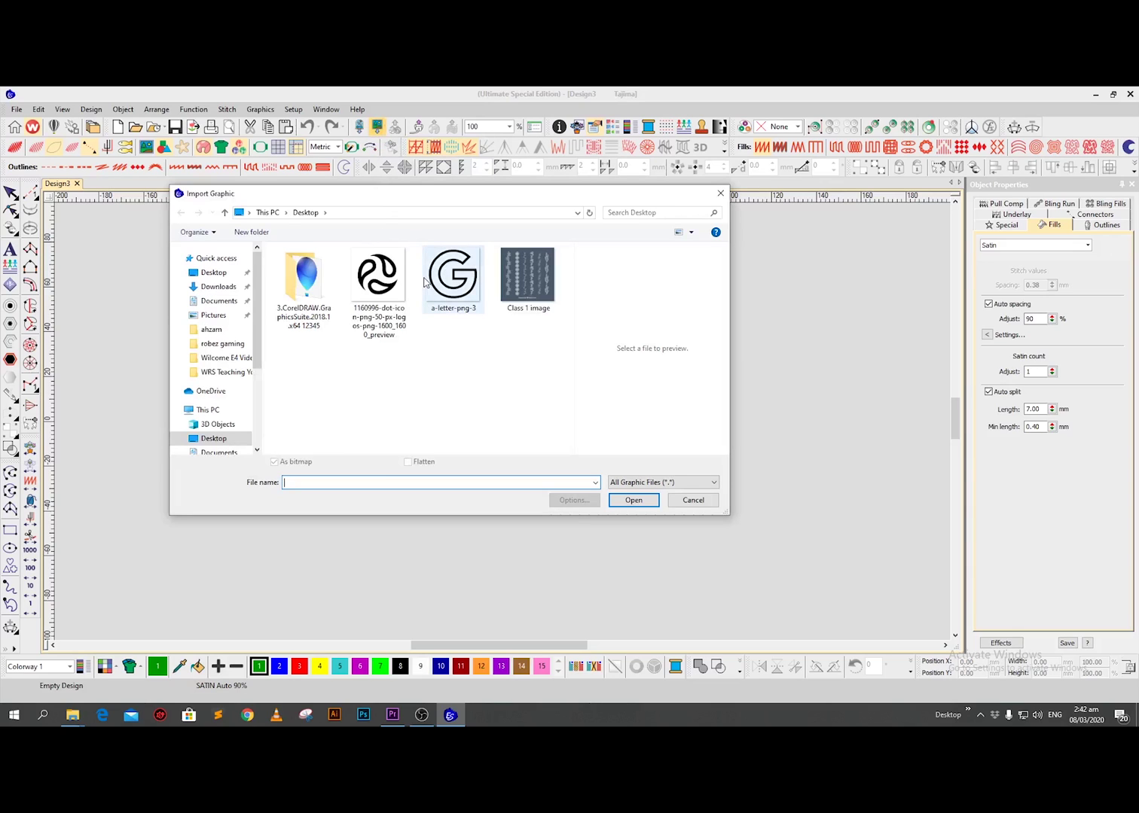
{"action": "left_click", "coordinate": [539, 281]}
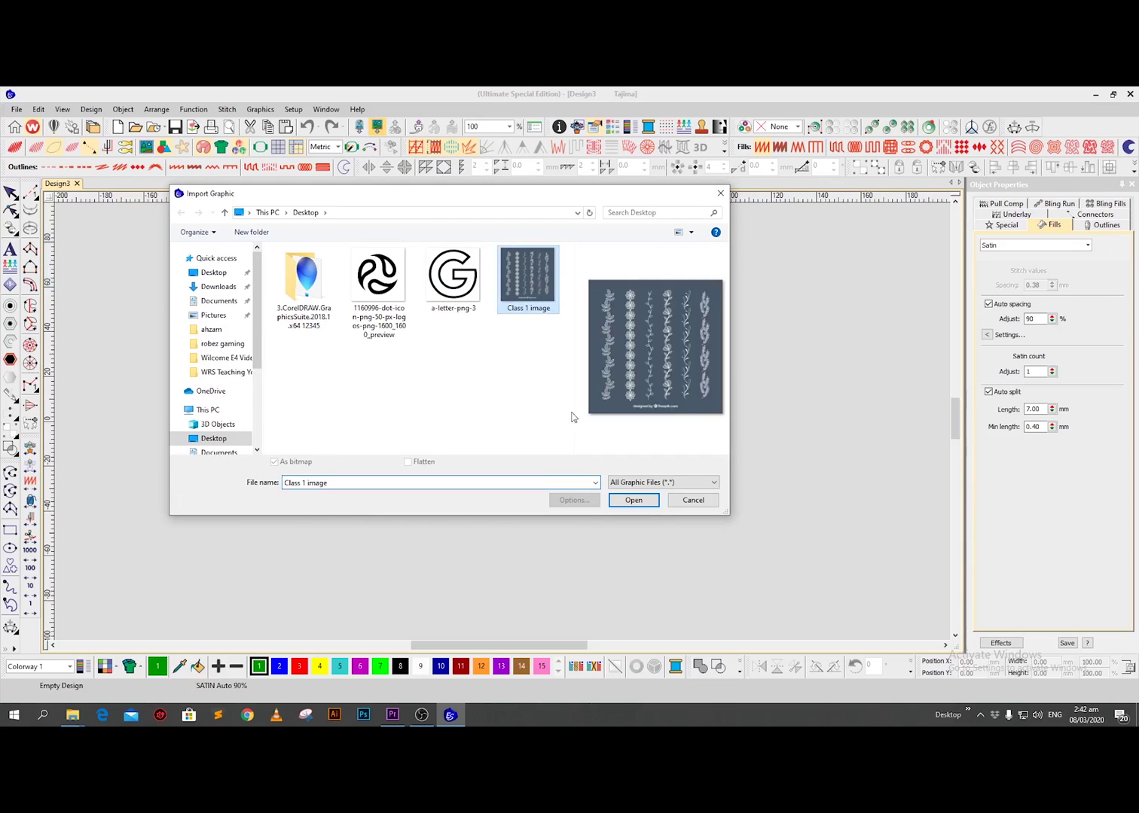
{"action": "left_click", "coordinate": [634, 501]}
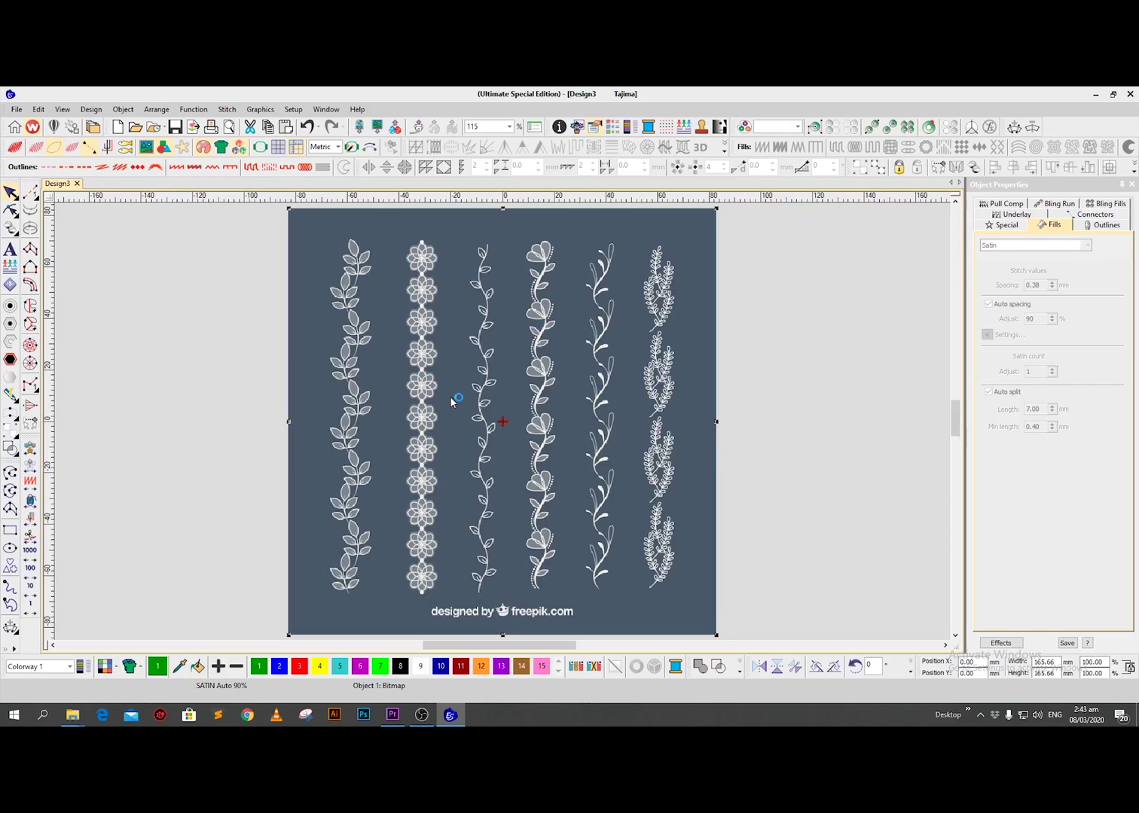
Step: Check the imported bitmap's width and height and switch the measurement system to U.S. units
{"action": "left_click", "coordinate": [1053, 660]}
{"action": "left_click", "coordinate": [1055, 662]}
{"action": "left_click_drag", "start_coordinate": [1056, 662], "coordinate": [1029, 676]}
{"action": "left_click", "coordinate": [339, 148]}
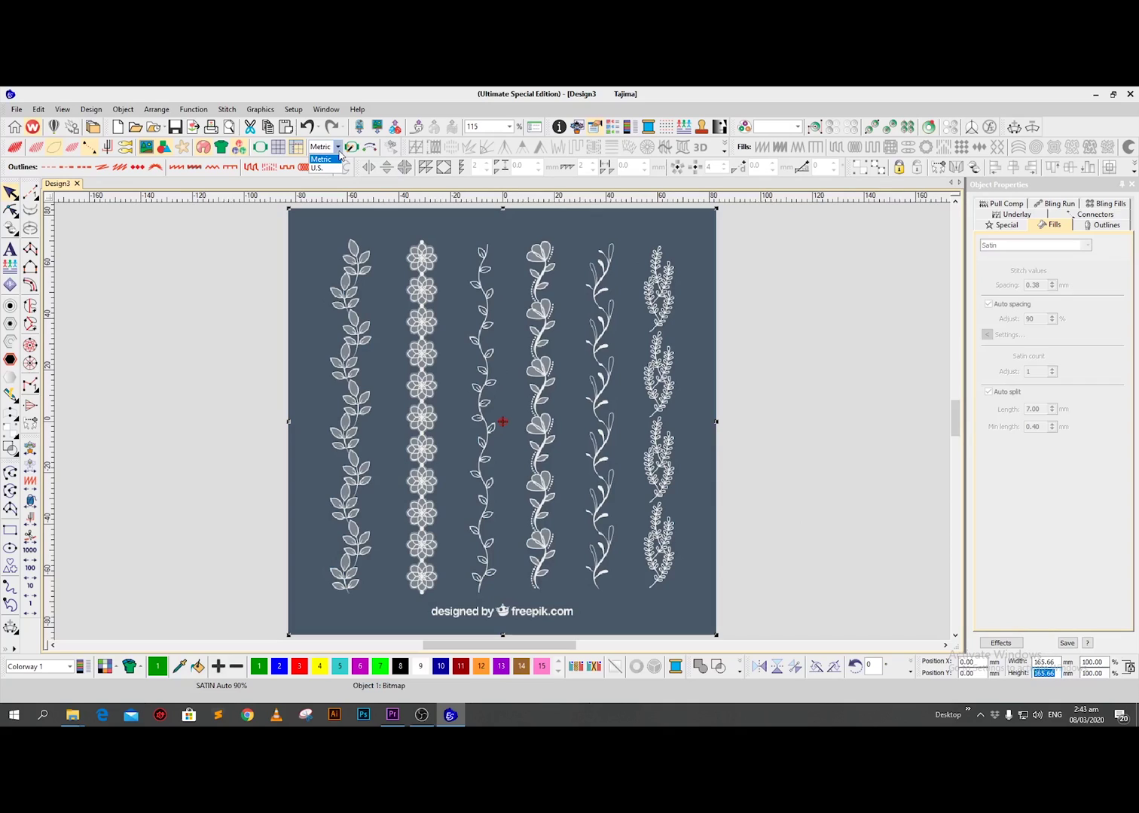
{"action": "left_click", "coordinate": [335, 168]}
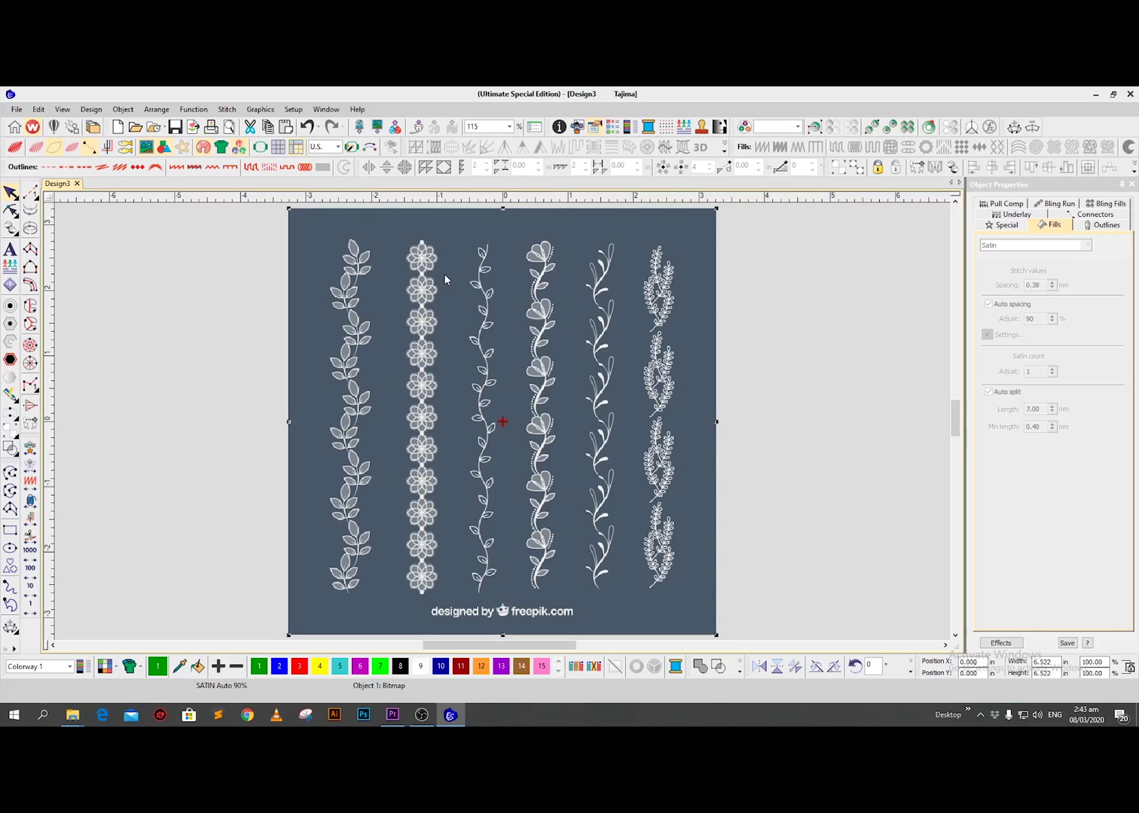
Step: Crop the bitmap with a rectangle around the six floral borders, leaving out the credit text beneath them
{"action": "left_click", "coordinate": [270, 114]}
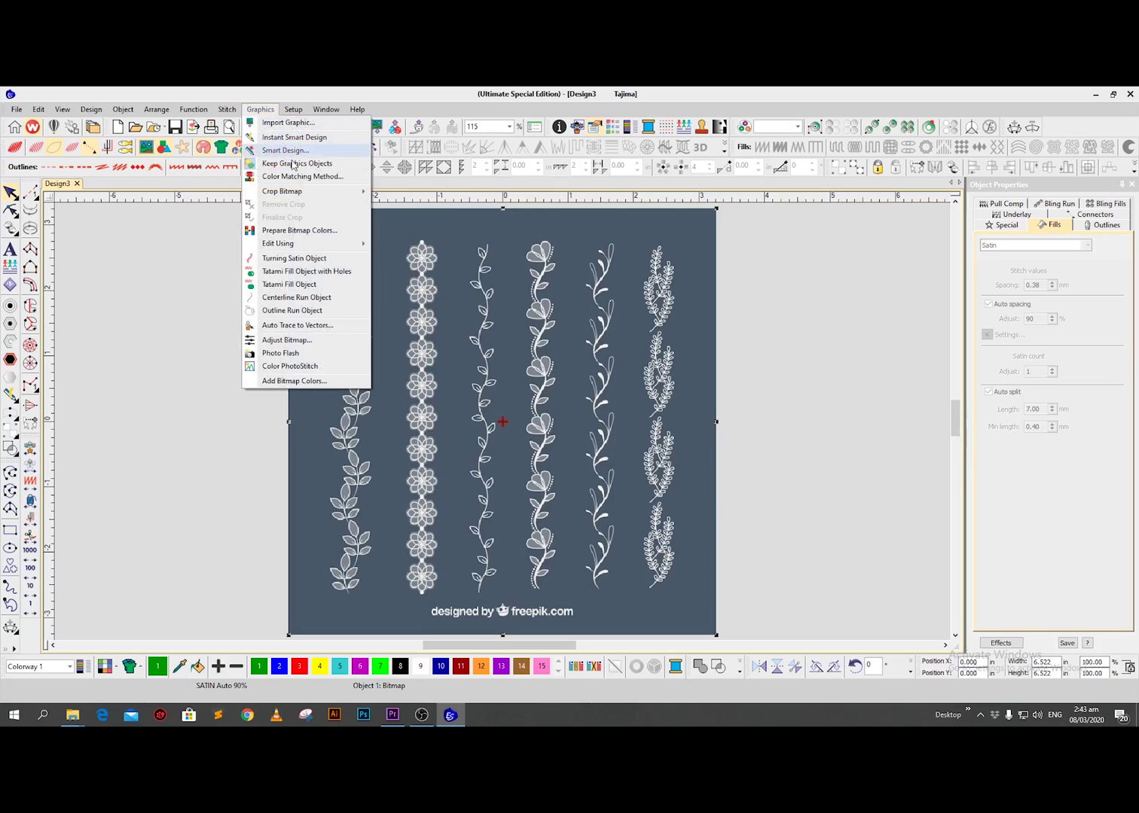
{"action": "mouse_move", "coordinate": [307, 195]}
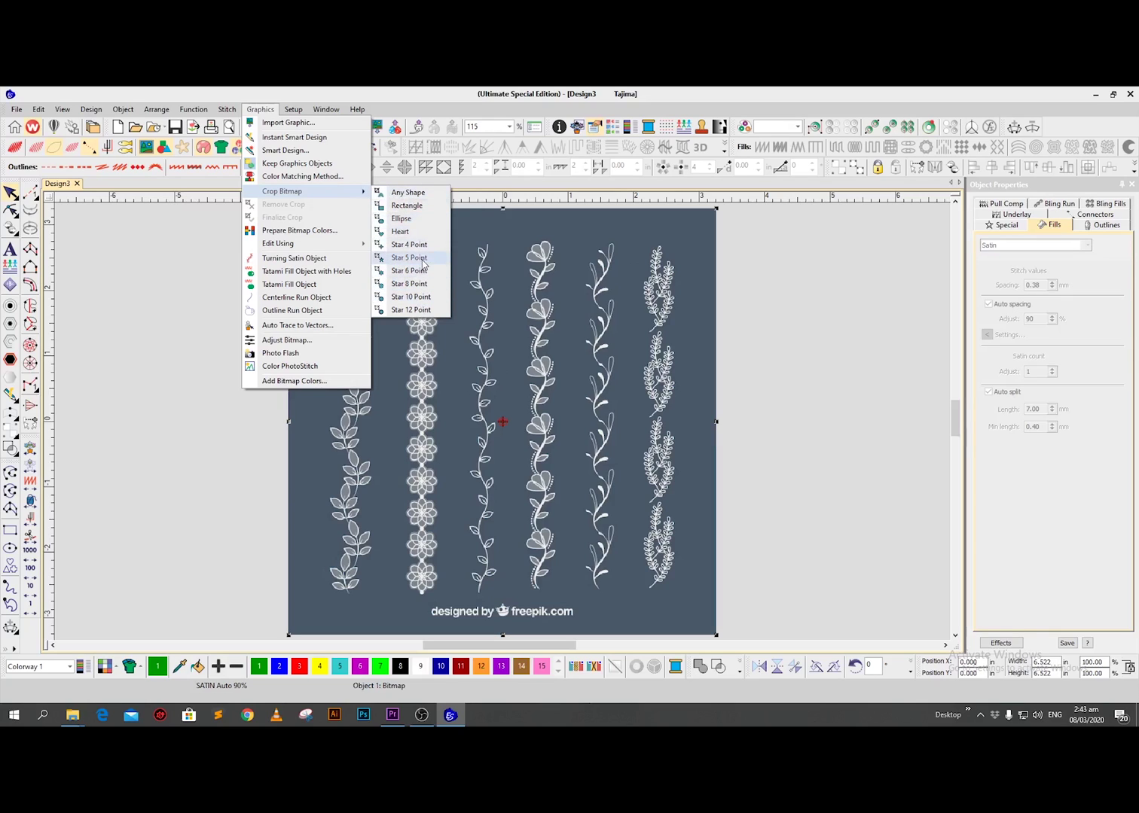
{"action": "left_click", "coordinate": [395, 205]}
{"action": "mouse_move", "coordinate": [316, 228]}
{"action": "left_mouse_down"}
{"action": "mouse_move", "coordinate": [649, 576]}
{"action": "mouse_move", "coordinate": [692, 600]}
{"action": "left_mouse_up"}
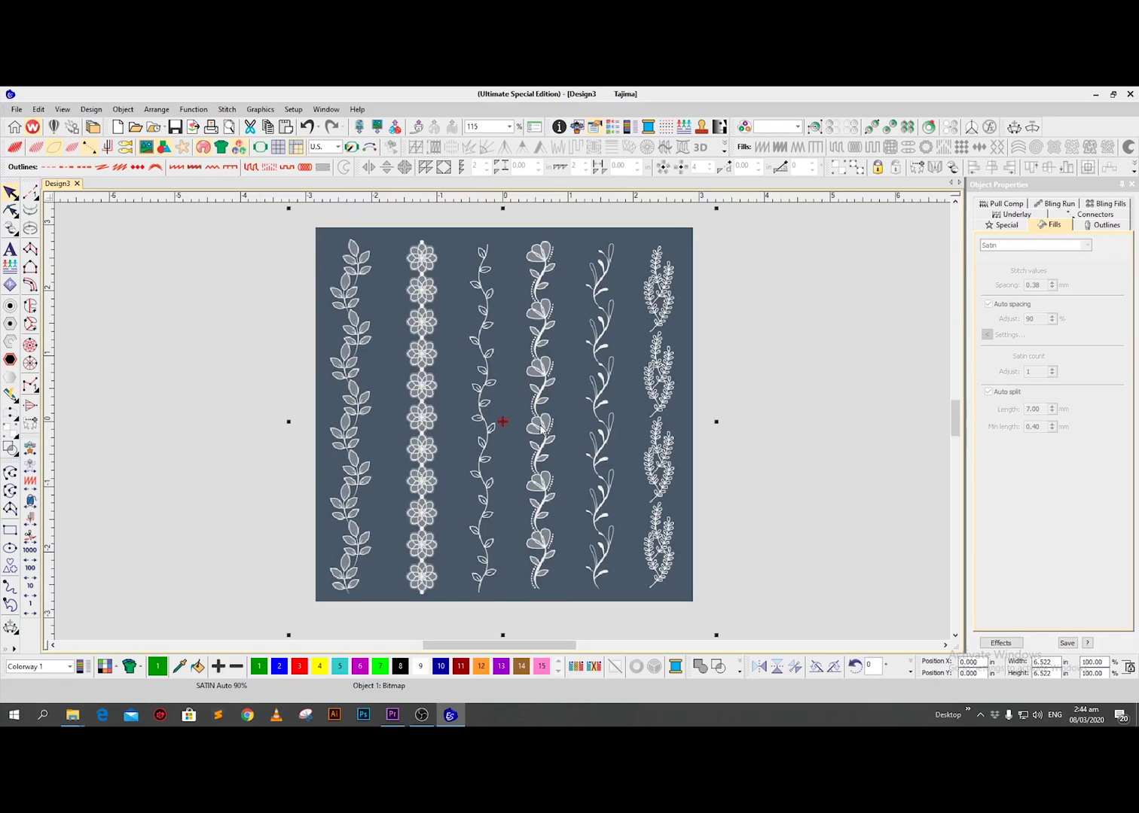
Step: Move the cropped bitmap away from the design centre and roughly back to the middle of the workspace
{"action": "left_click_drag", "start_coordinate": [481, 420], "coordinate": [186, 402]}
{"action": "left_click", "coordinate": [512, 422]}
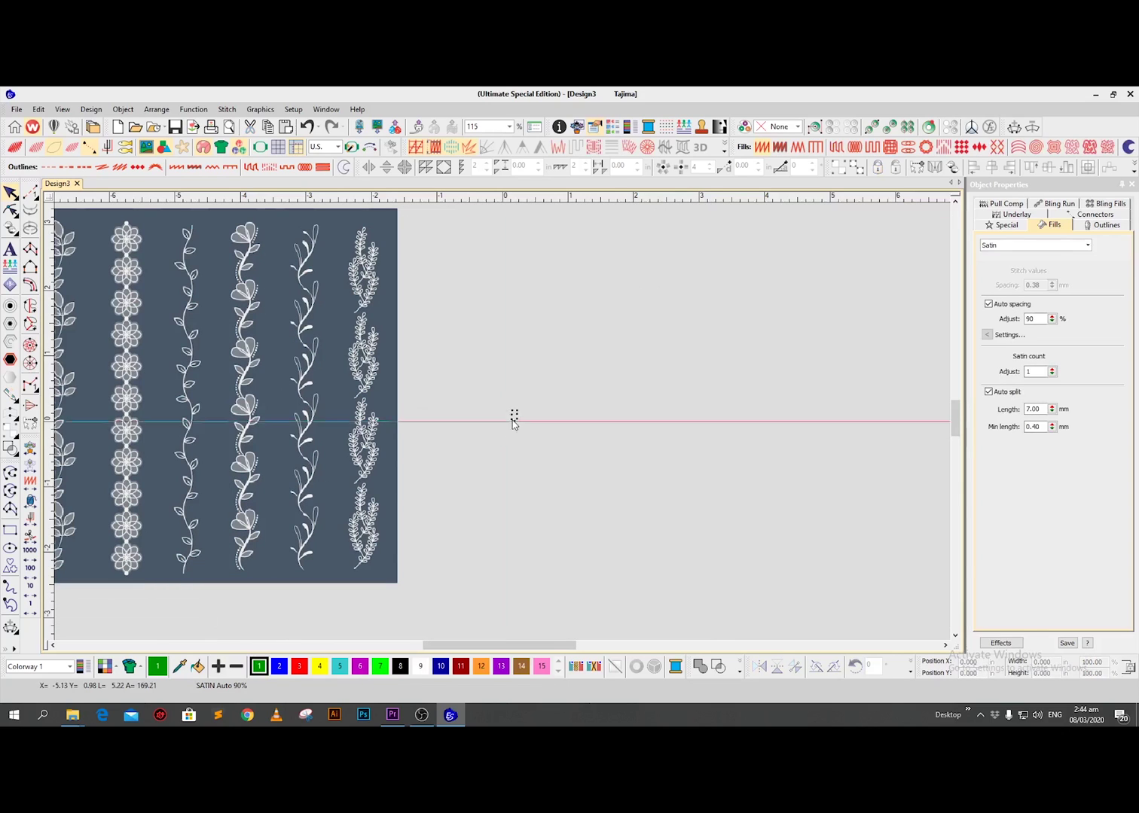
{"action": "left_click", "coordinate": [320, 412]}
{"action": "left_click_drag", "start_coordinate": [321, 412], "coordinate": [531, 369]}
{"action": "mouse_move", "coordinate": [426, 355]}
{"action": "left_mouse_down"}
{"action": "mouse_move", "coordinate": [489, 374]}
{"action": "mouse_move", "coordinate": [470, 378]}
{"action": "mouse_move", "coordinate": [465, 363]}
{"action": "mouse_move", "coordinate": [444, 372]}
{"action": "left_mouse_up"}
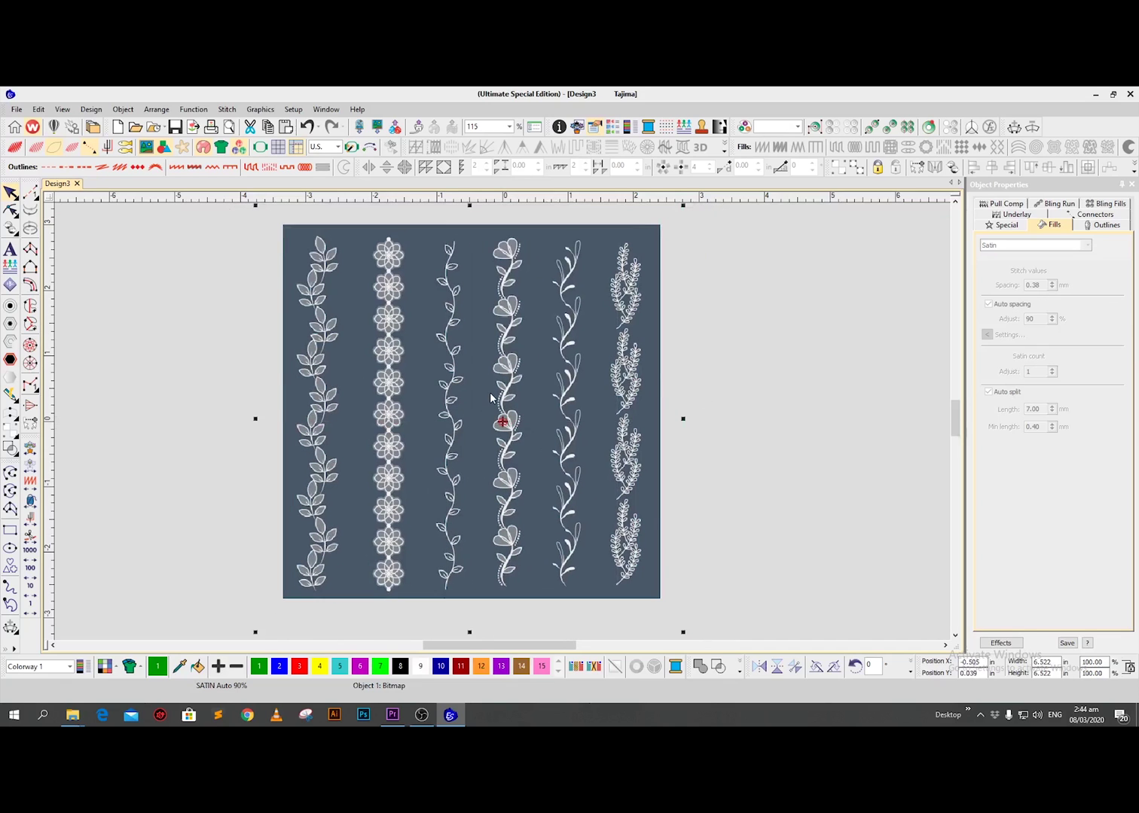
Step: Set the bitmap's X and Y positions to 0 and lock it in place
{"action": "double_click", "coordinate": [968, 662]}
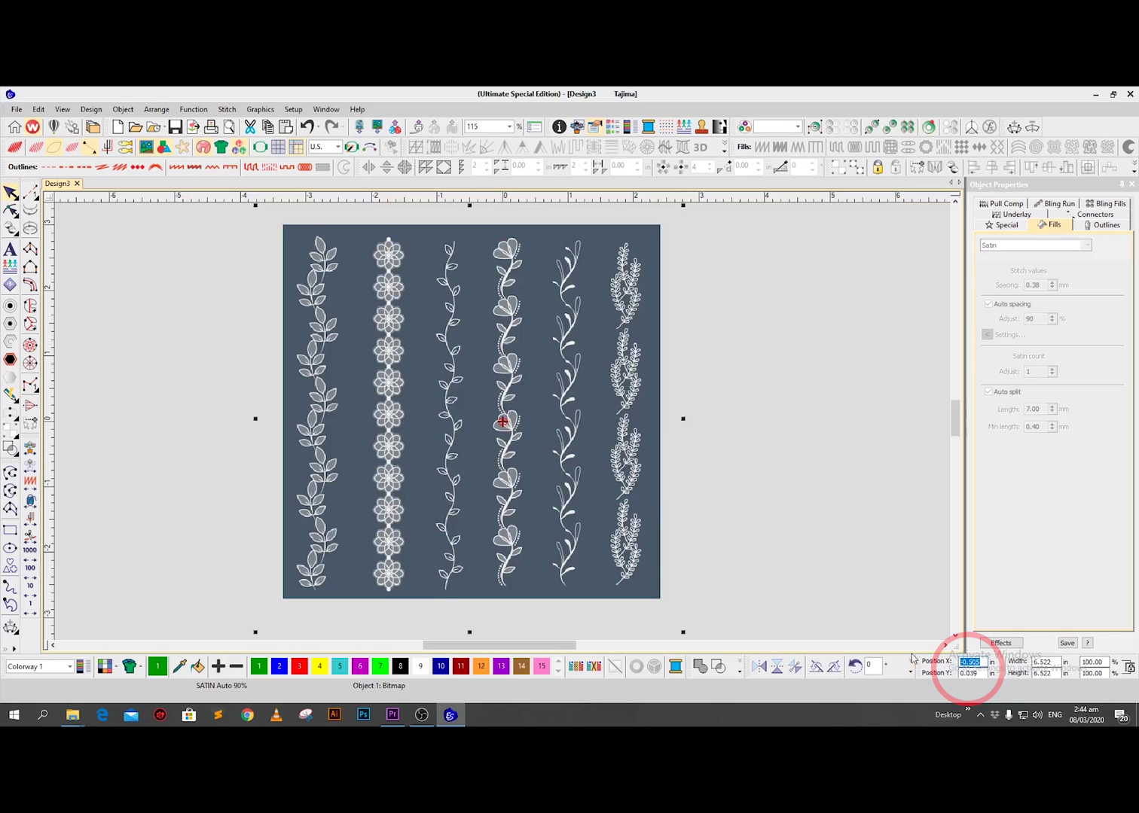
{"action": "key", "text": "BackSpace"}
{"action": "type", "text": "0"}
{"action": "key", "text": "Tab"}
{"action": "key", "text": "BackSpace"}
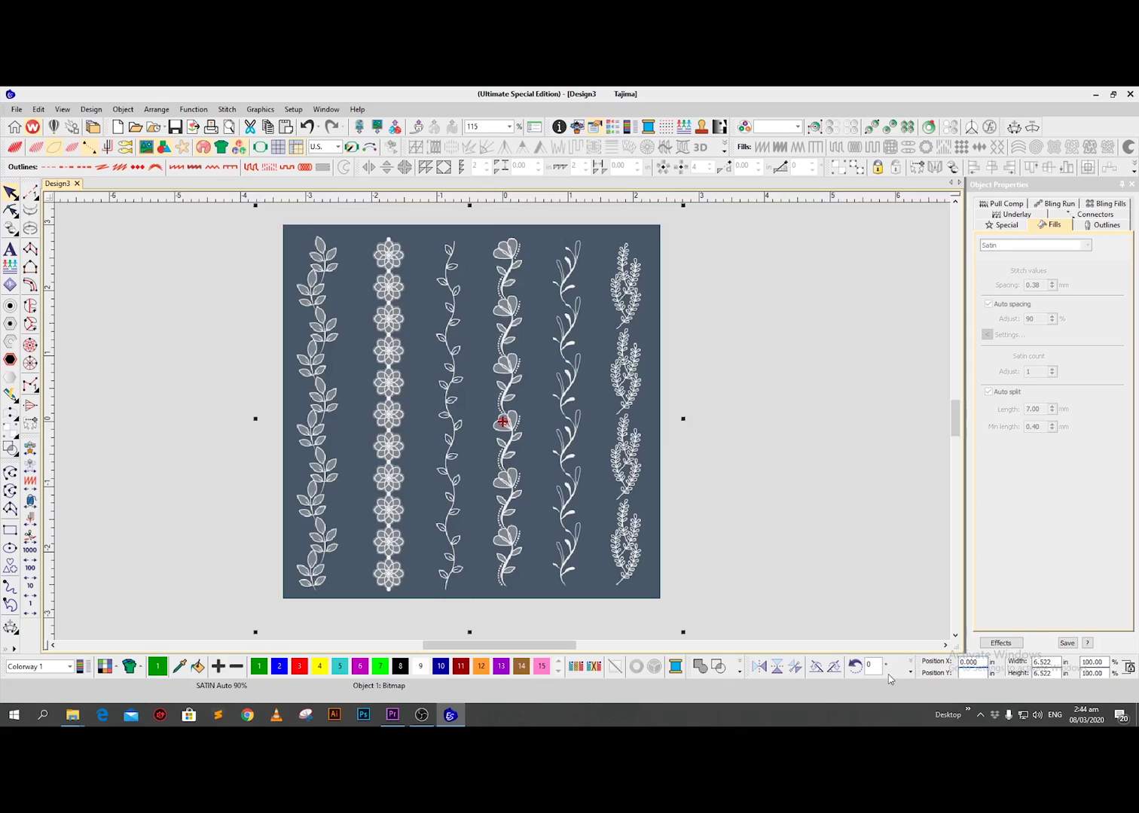
{"action": "type", "text": "0"}
{"action": "key", "text": "Return"}
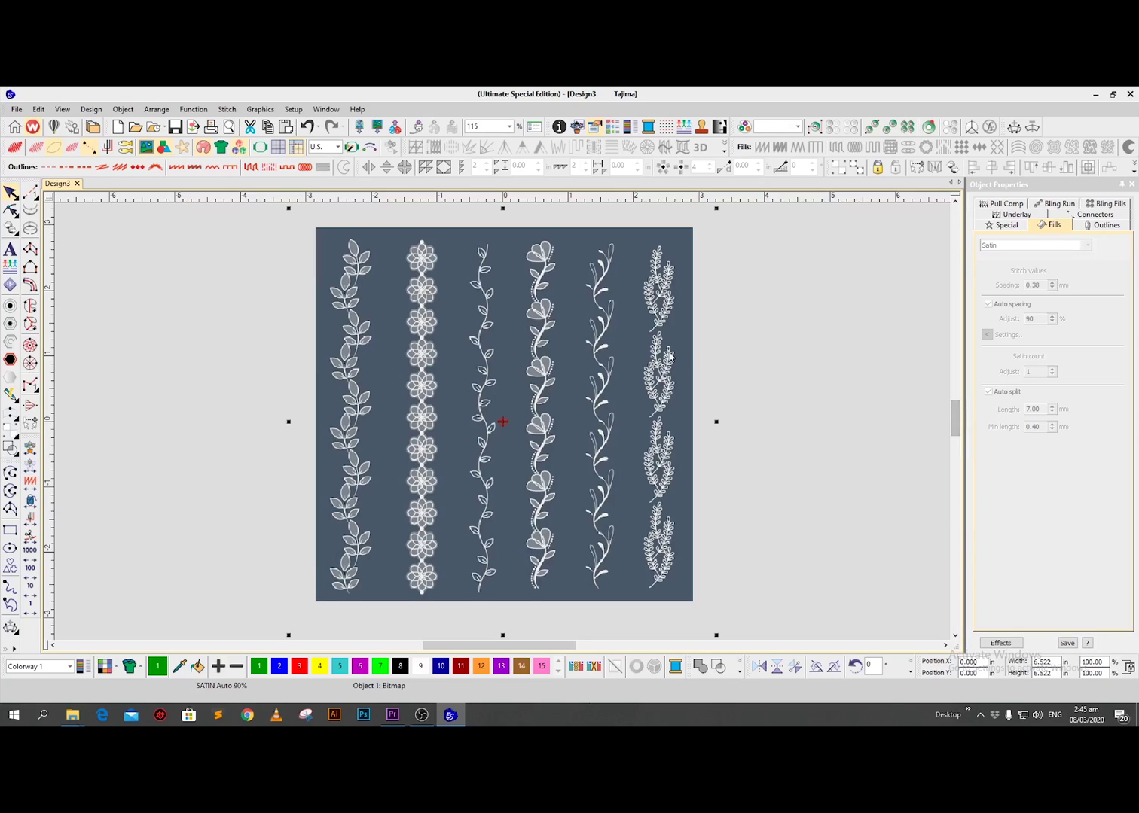
{"action": "left_click", "coordinate": [877, 170]}
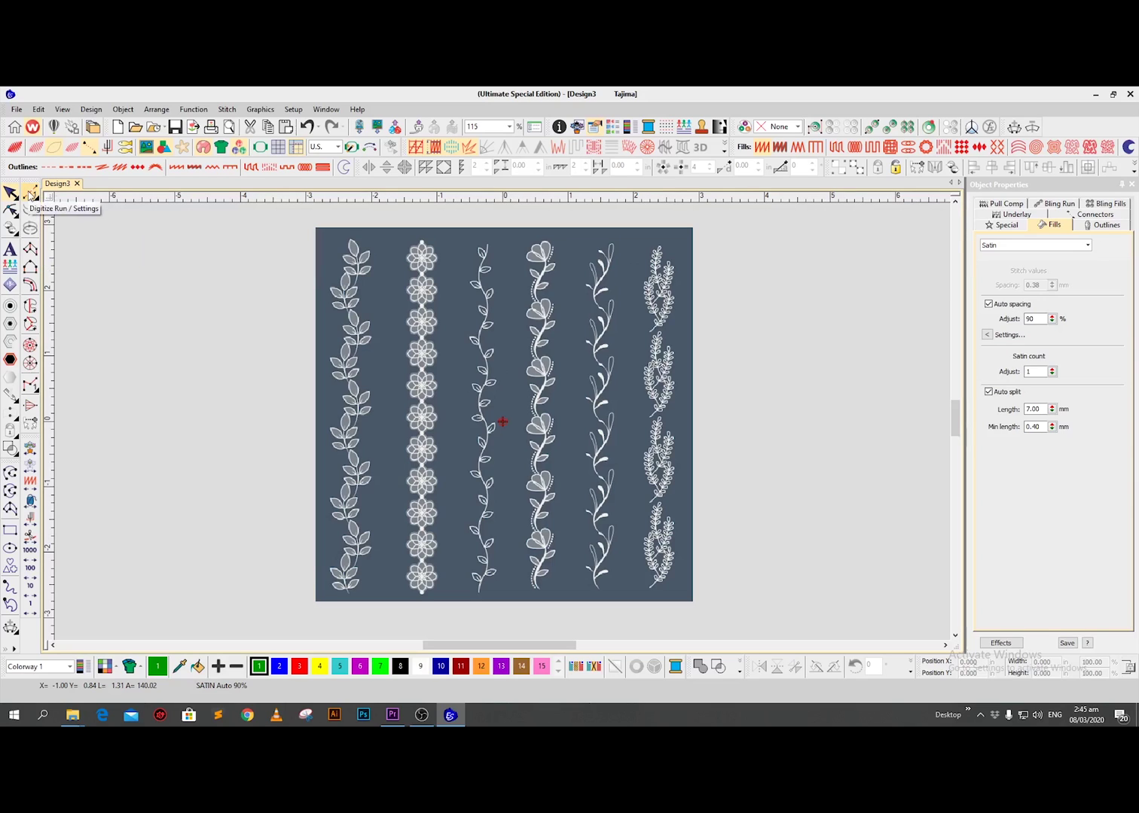
{"action": "left_click", "coordinate": [32, 194]}
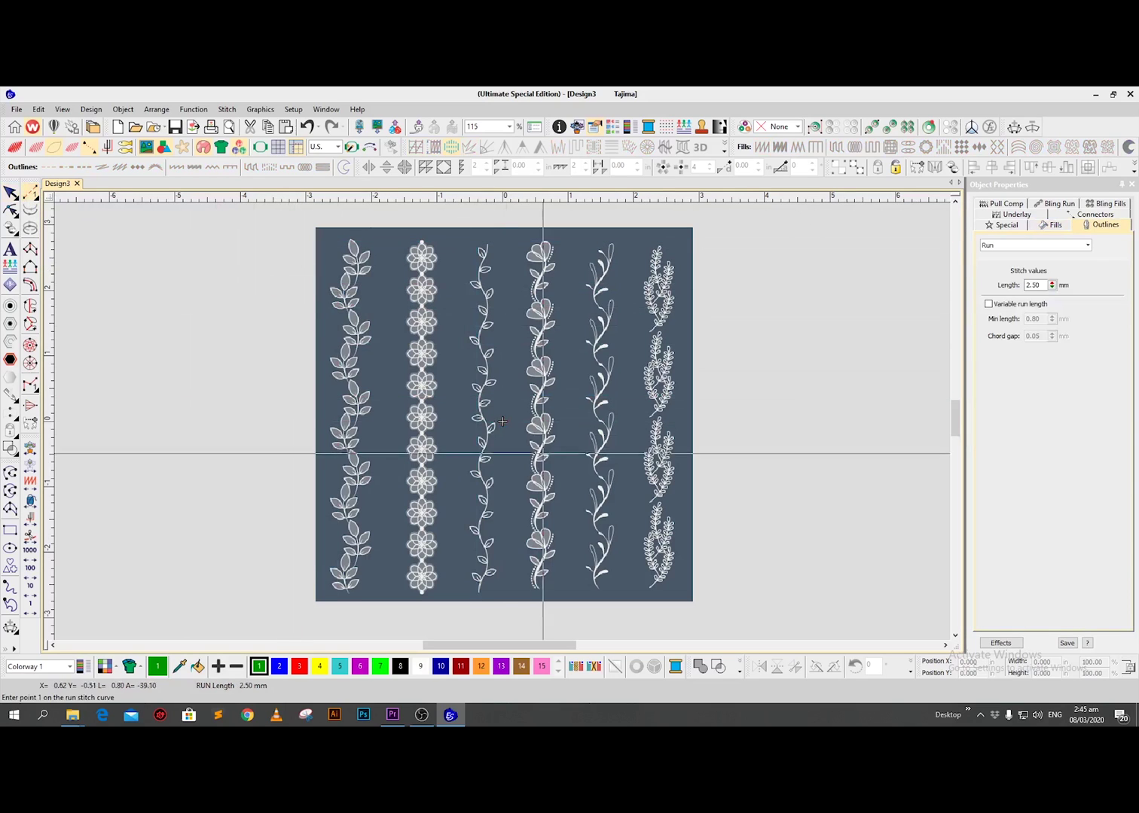
{"action": "scroll", "coordinate": [502, 422], "scroll_direction": "up", "scroll_amount": 2}
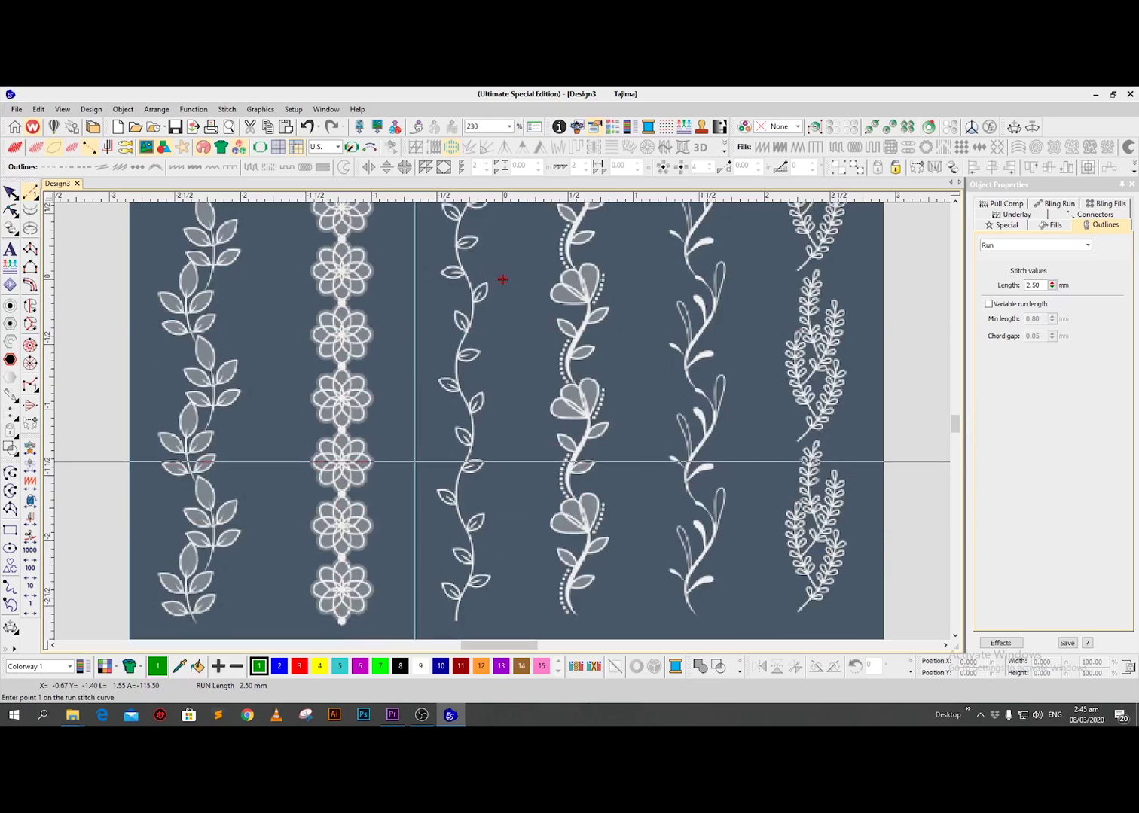
{"action": "left_click_drag", "start_coordinate": [502, 279], "coordinate": [644, 208]}
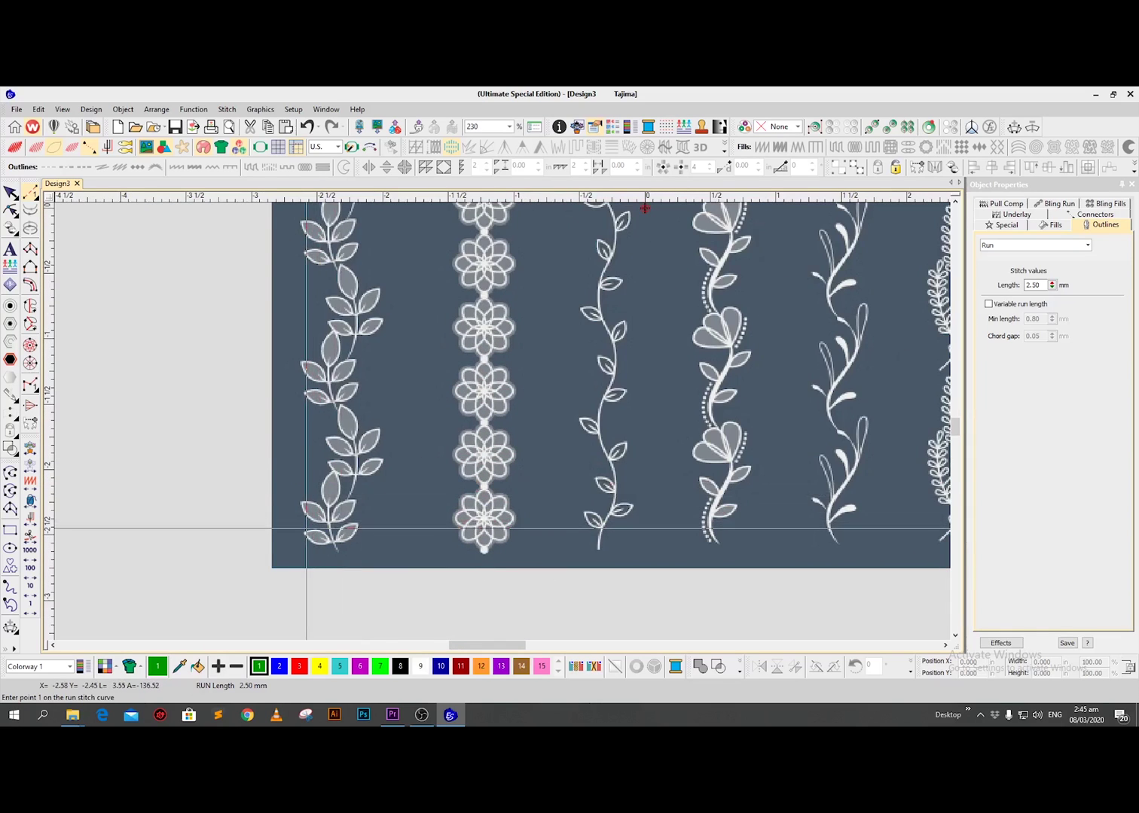
{"action": "scroll", "coordinate": [303, 530], "scroll_direction": "up", "scroll_amount": 2}
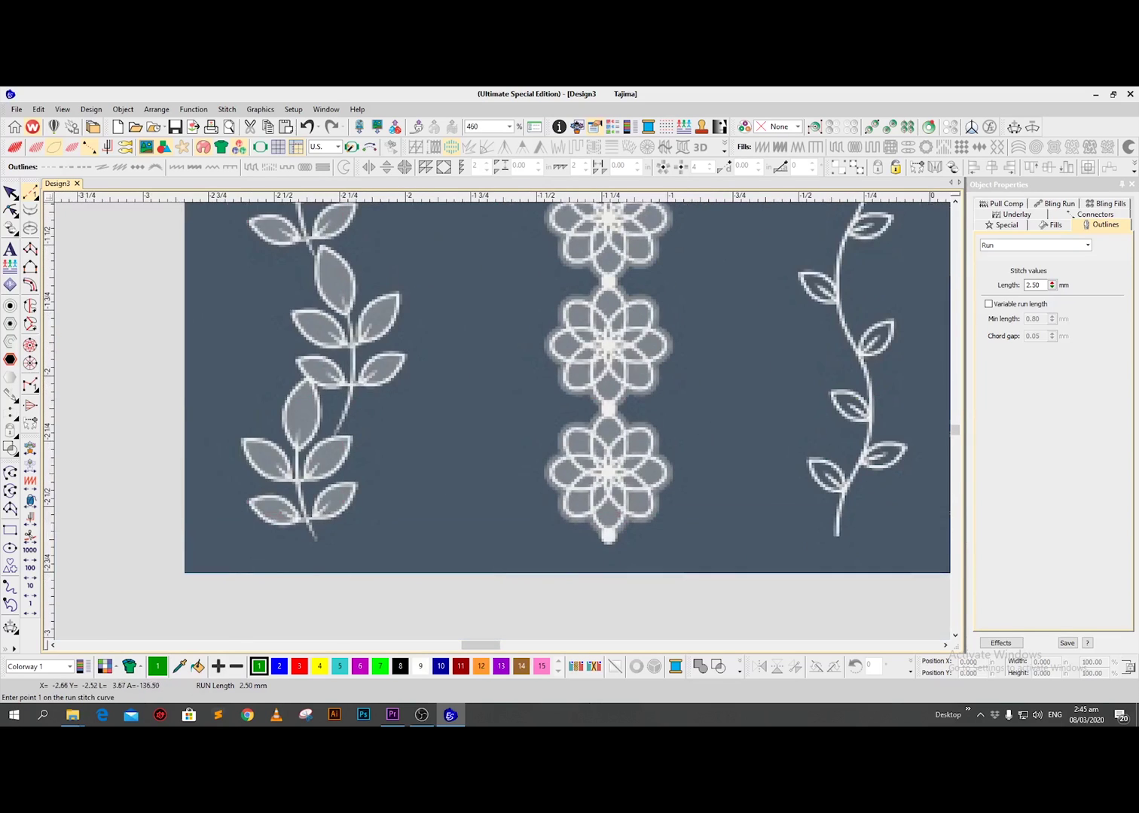
{"action": "key", "text": "Escape"}
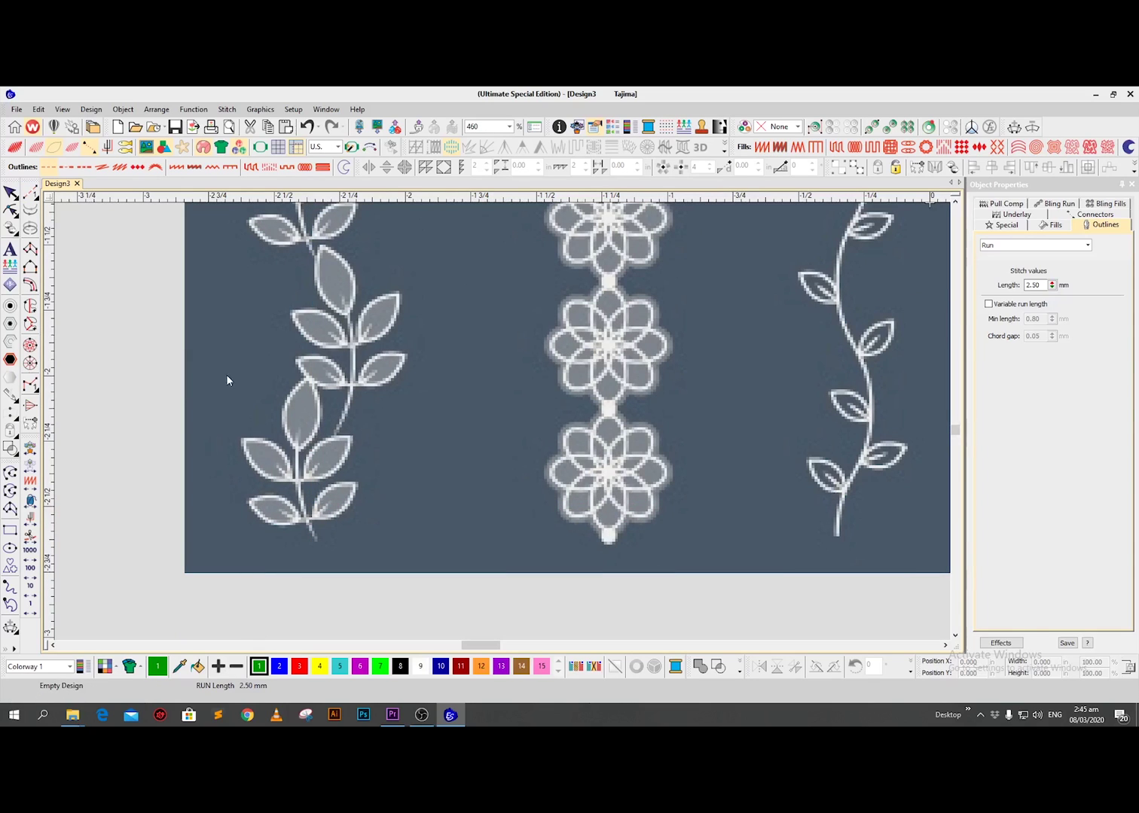
Step: Switch the measurement system back to Metric
{"action": "scroll", "coordinate": [466, 388], "scroll_direction": "down", "scroll_amount": 1}
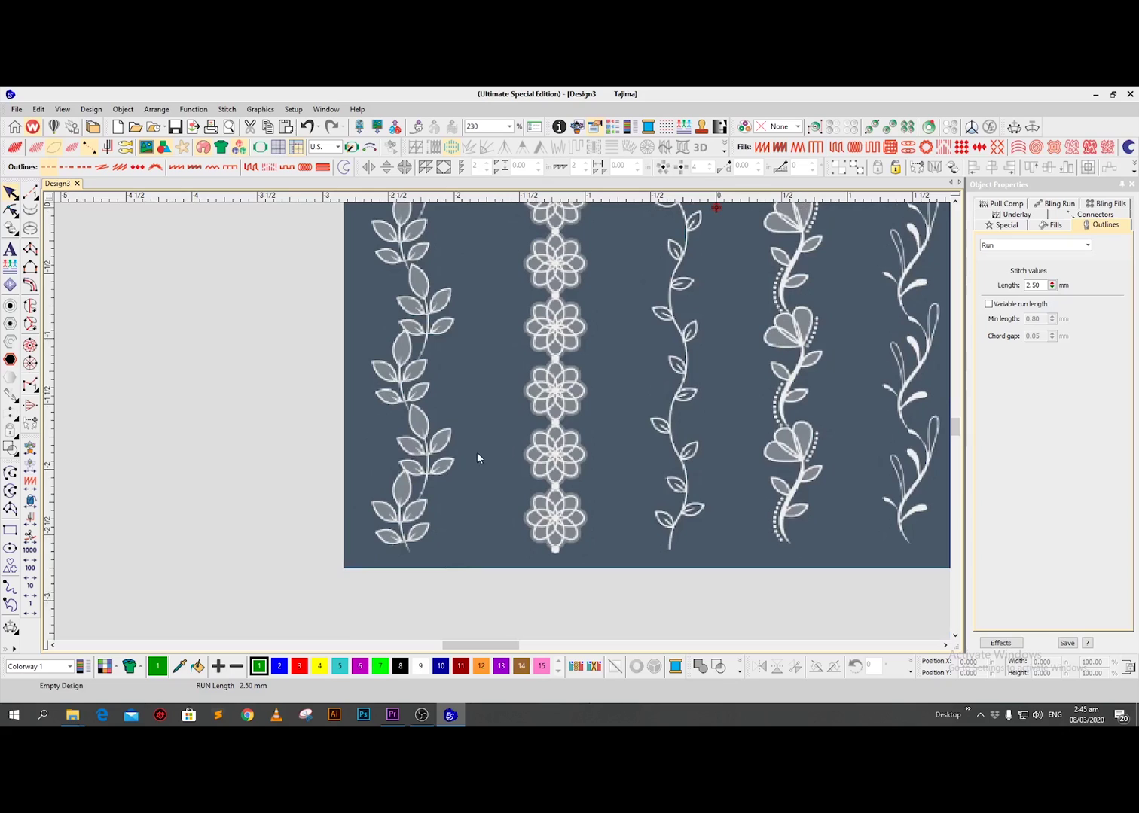
{"action": "left_click_drag", "start_coordinate": [422, 531], "coordinate": [350, 561]}
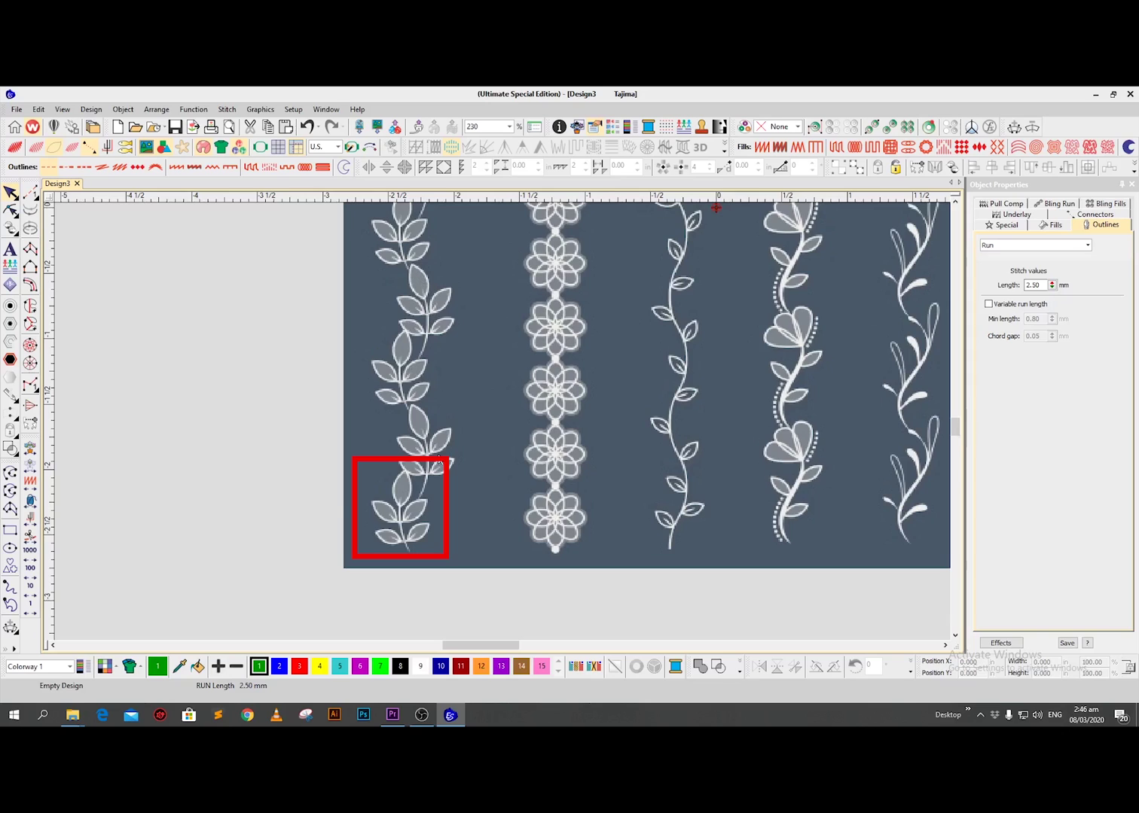
{"action": "key", "text": "plus"}
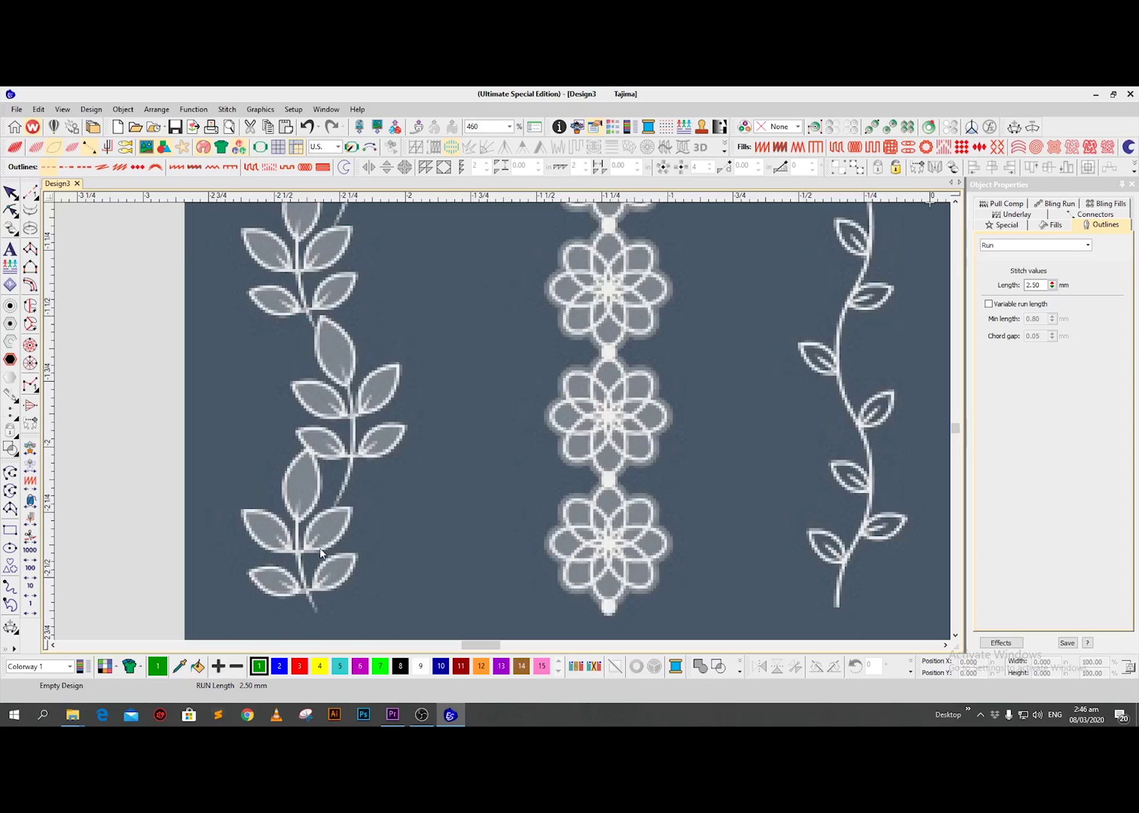
{"action": "scroll", "coordinate": [318, 548], "scroll_direction": "up", "scroll_amount": 3}
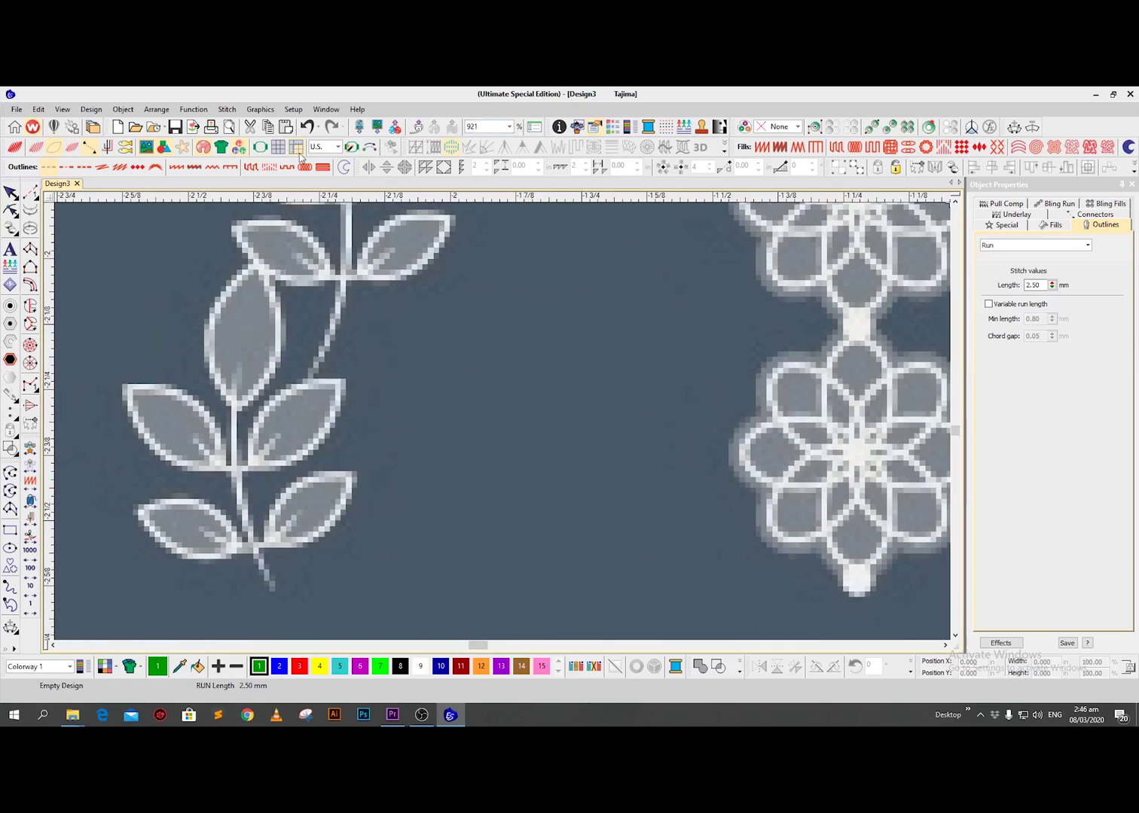
{"action": "left_click", "coordinate": [335, 147]}
{"action": "left_click", "coordinate": [321, 159]}
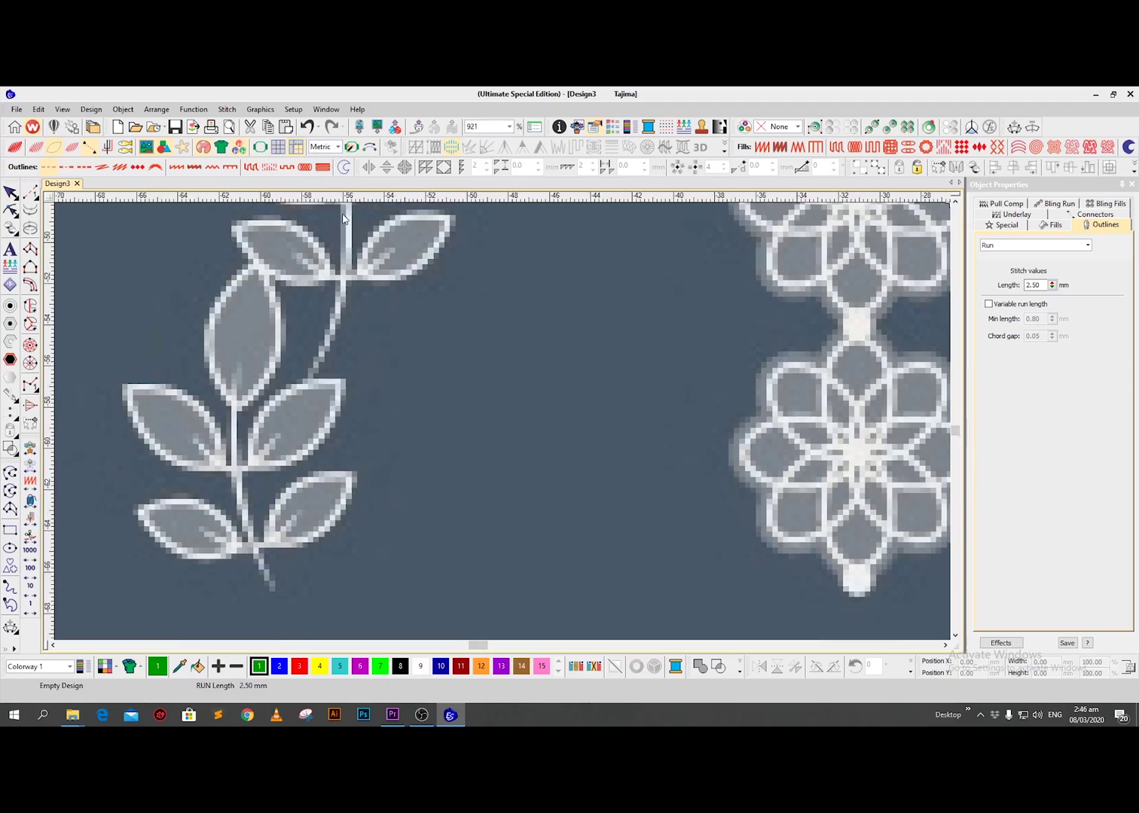
Step: Digitize a run-stitch line of three corner points as an inverted V beside the bitmap, each leg about 7.8 mm long
{"action": "left_click", "coordinate": [31, 193]}
{"action": "scroll", "coordinate": [534, 457], "scroll_direction": "down", "scroll_amount": 3}
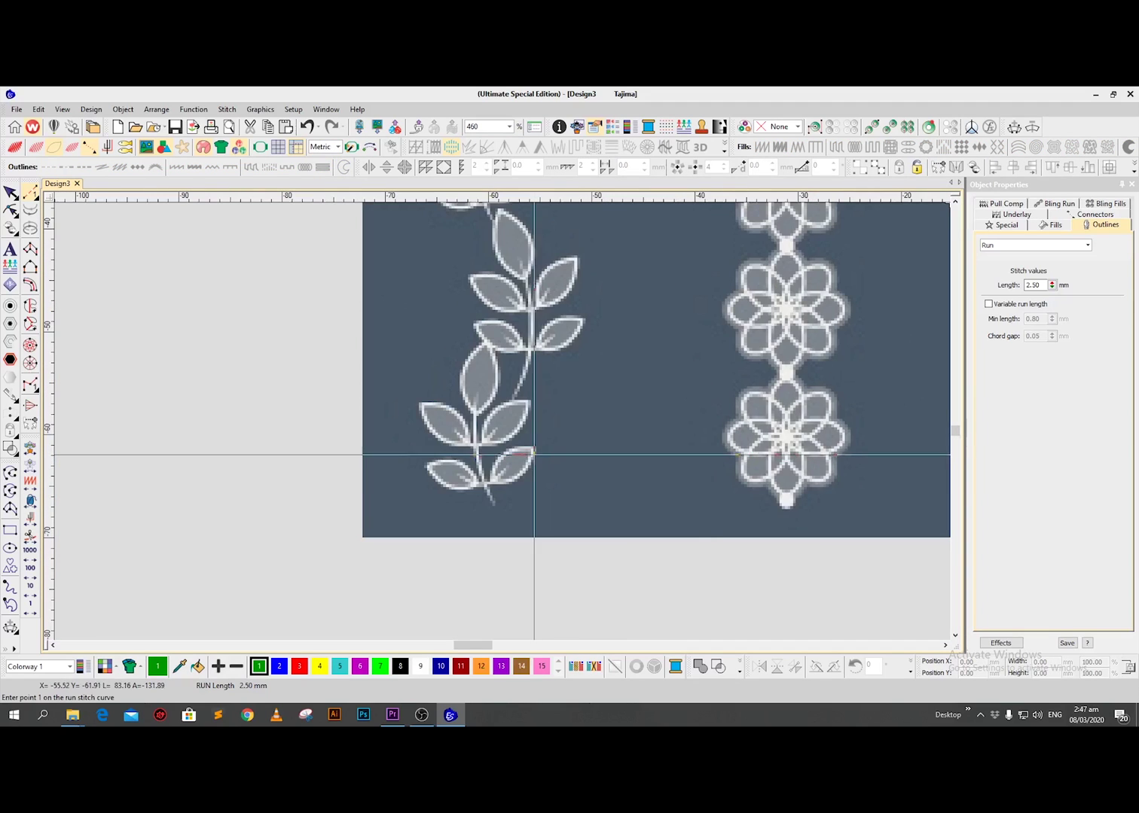
{"action": "scroll", "coordinate": [676, 407], "scroll_direction": "up", "scroll_amount": 3}
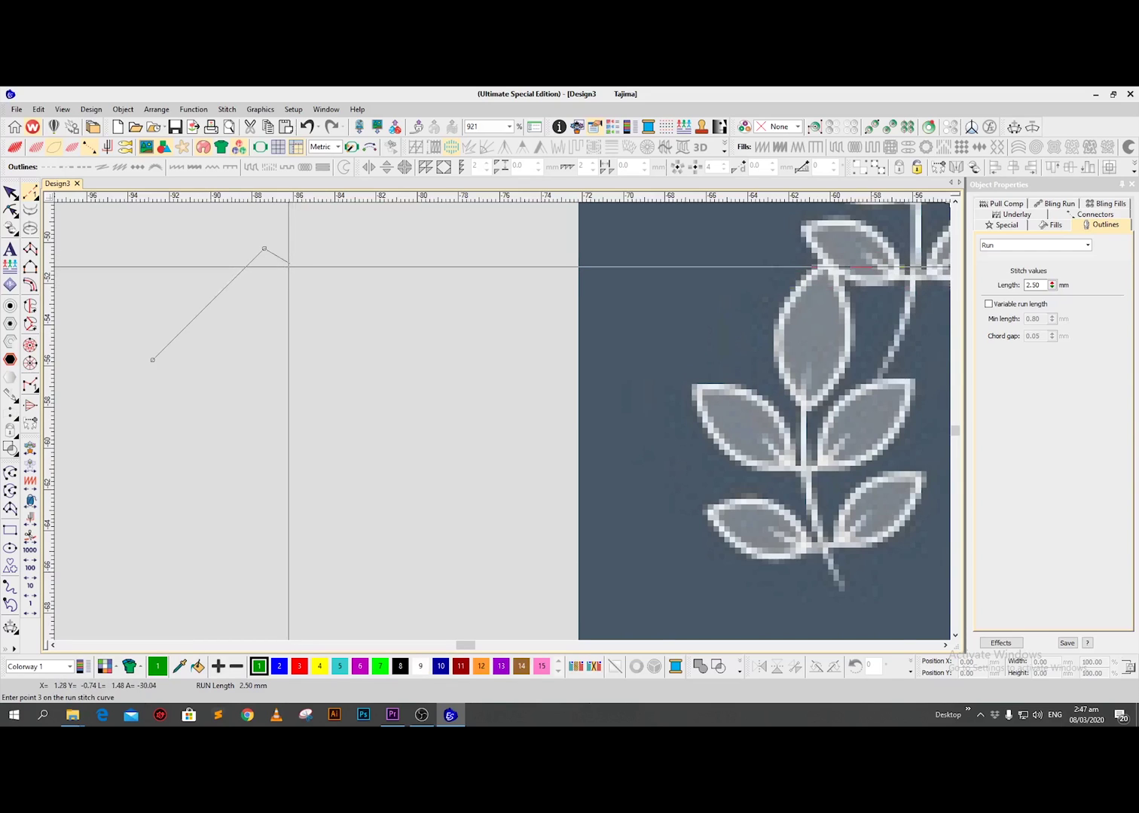
{"action": "key", "text": "c"}
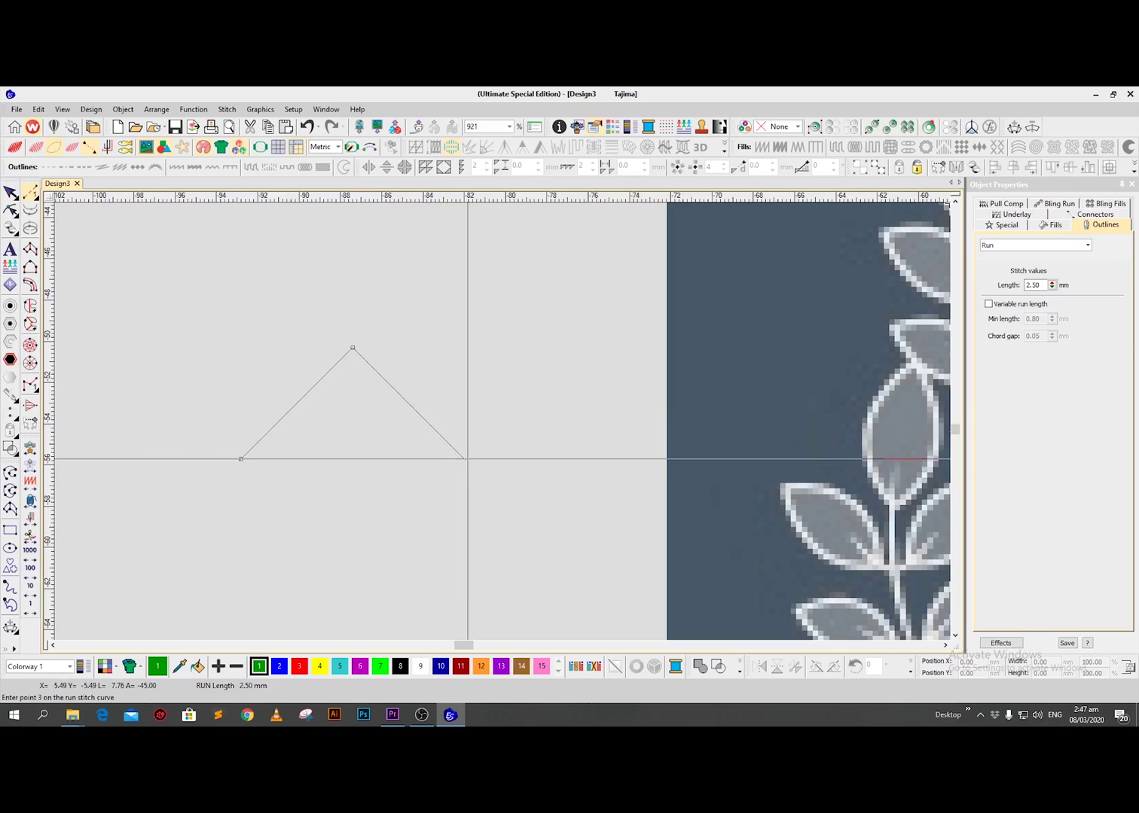
{"action": "key", "text": "Return"}
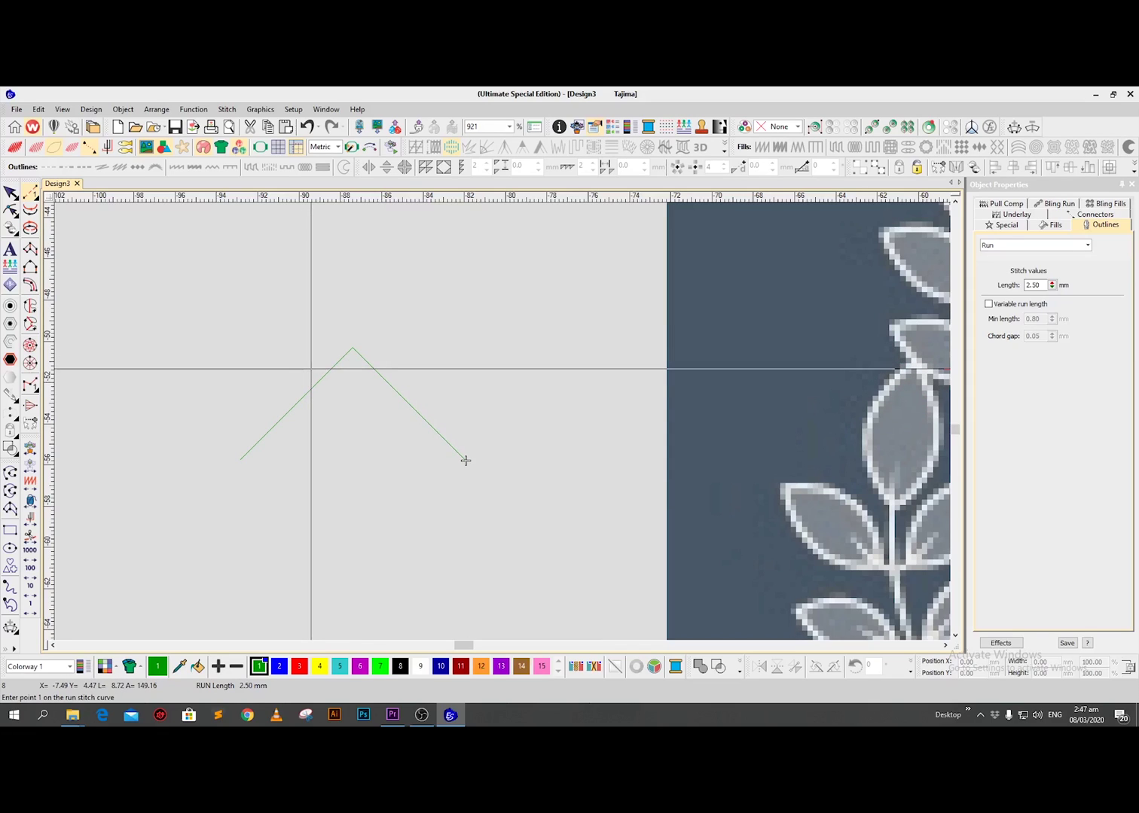
Step: Digitize a curved run-stitch arch about 13 mm wide over the inverted V and turn on the realistic TrueView stitch display
{"action": "left_click", "coordinate": [16, 148]}
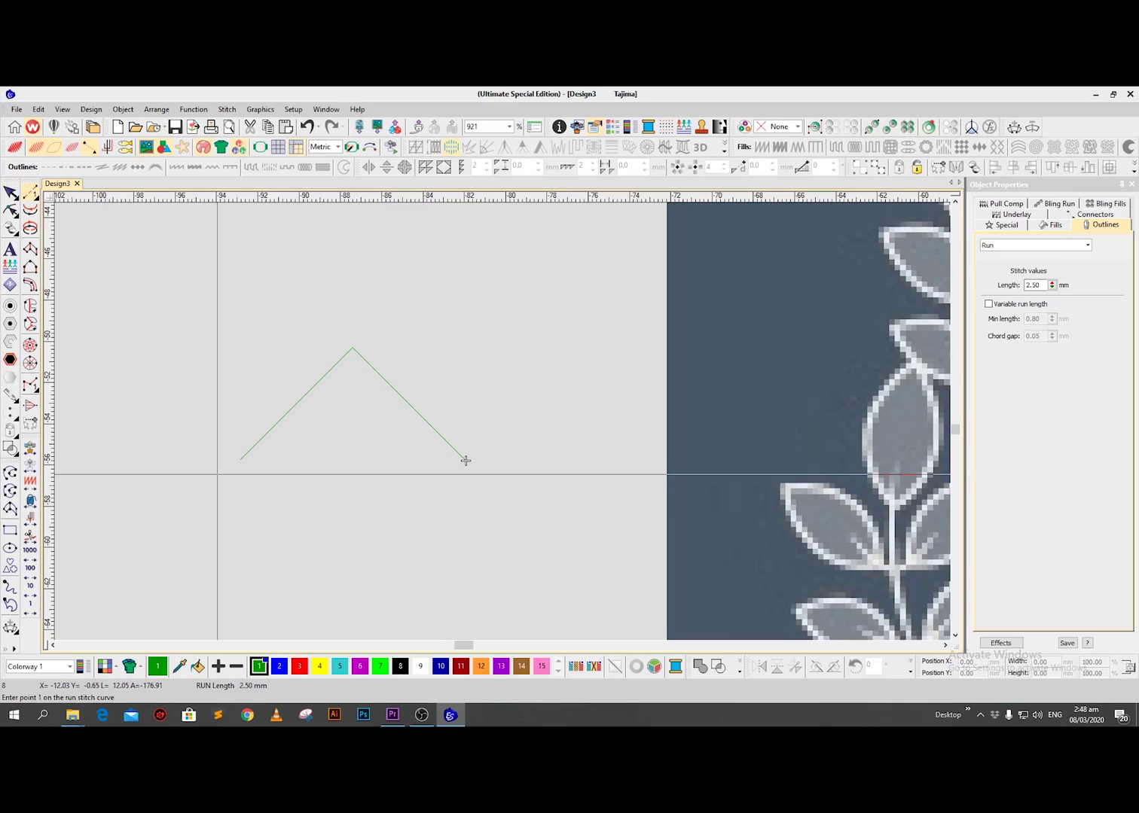
{"action": "left_click", "coordinate": [218, 474]}
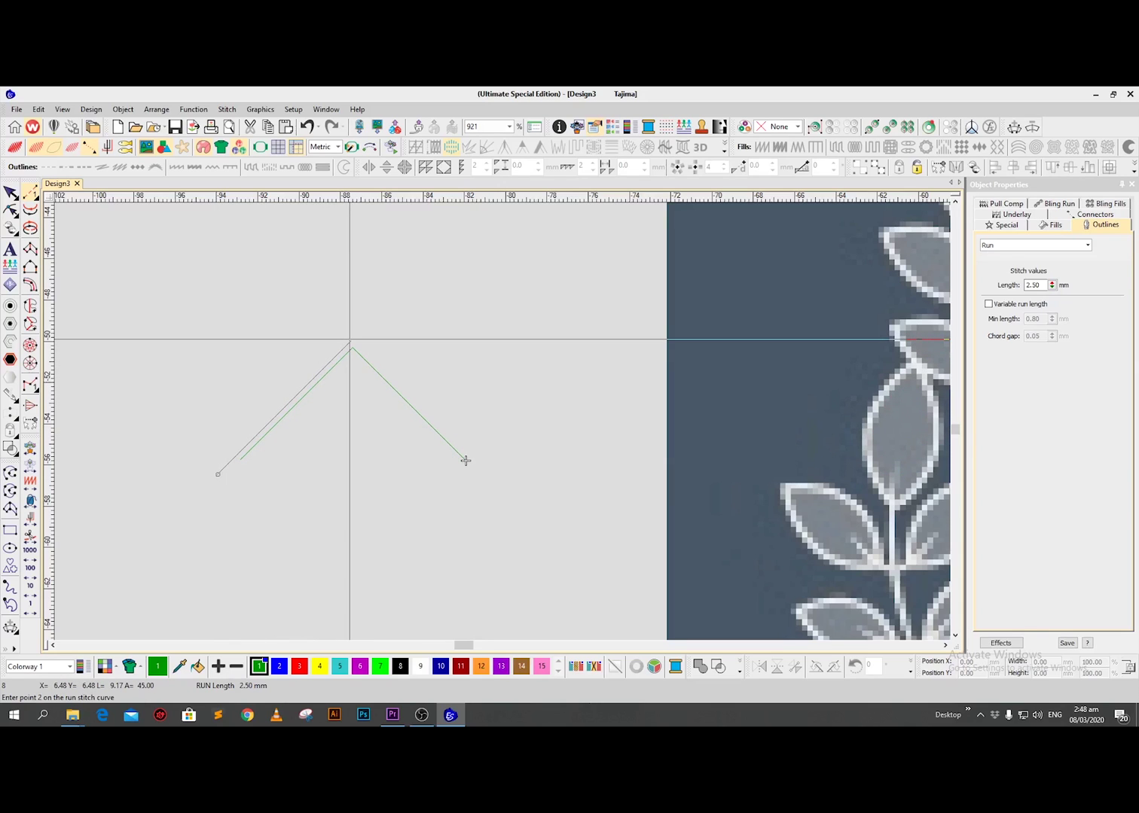
{"action": "left_click", "coordinate": [351, 341]}
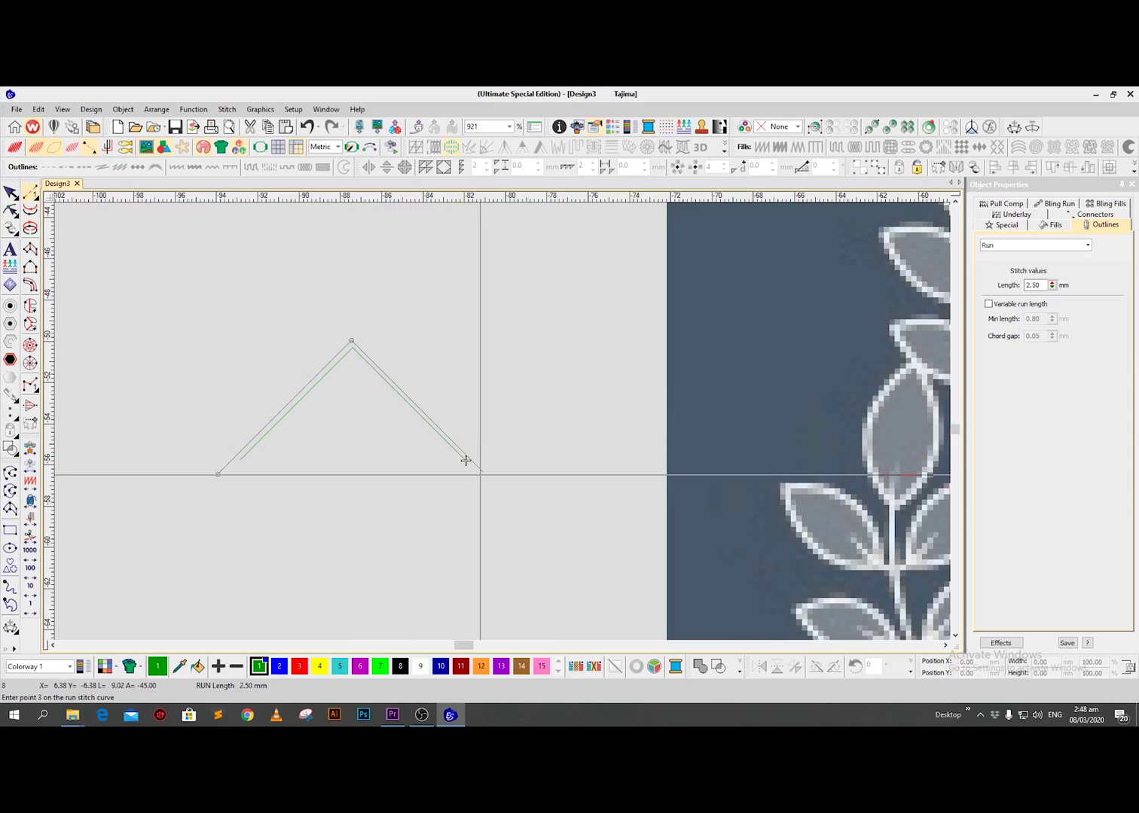
{"action": "left_click", "coordinate": [480, 473]}
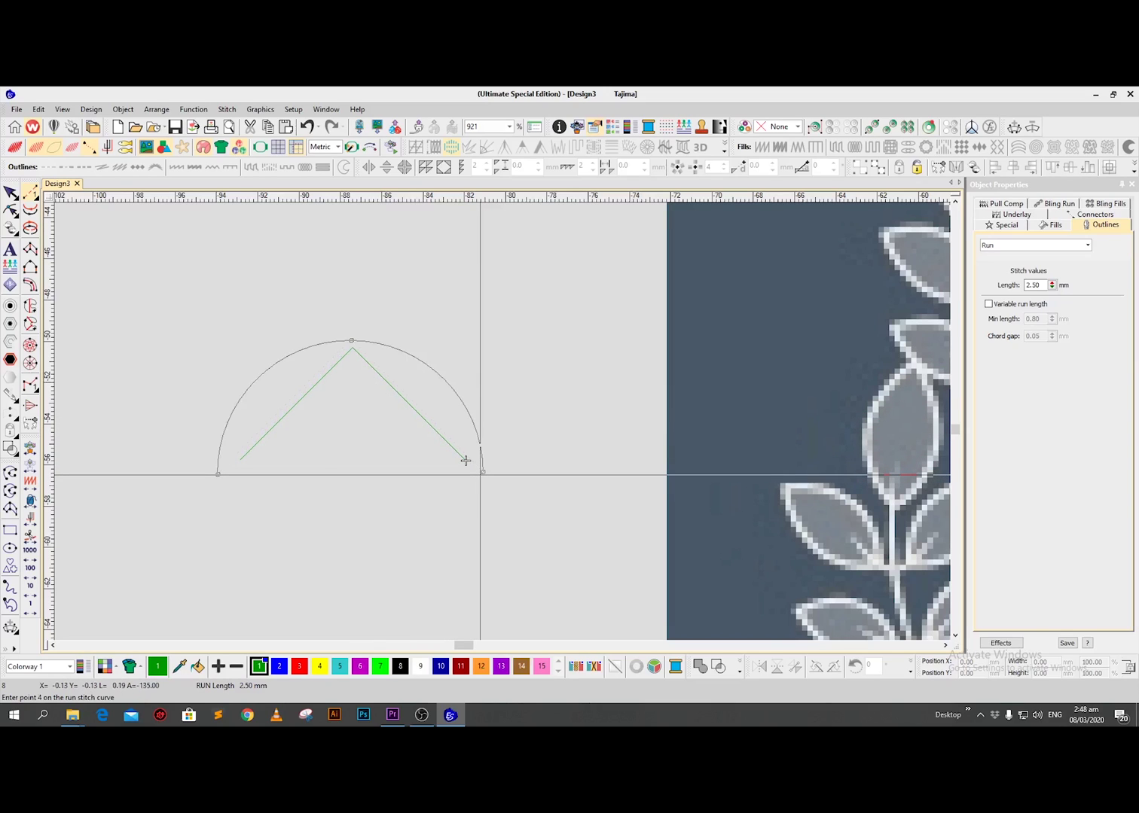
{"action": "key", "text": "Return"}
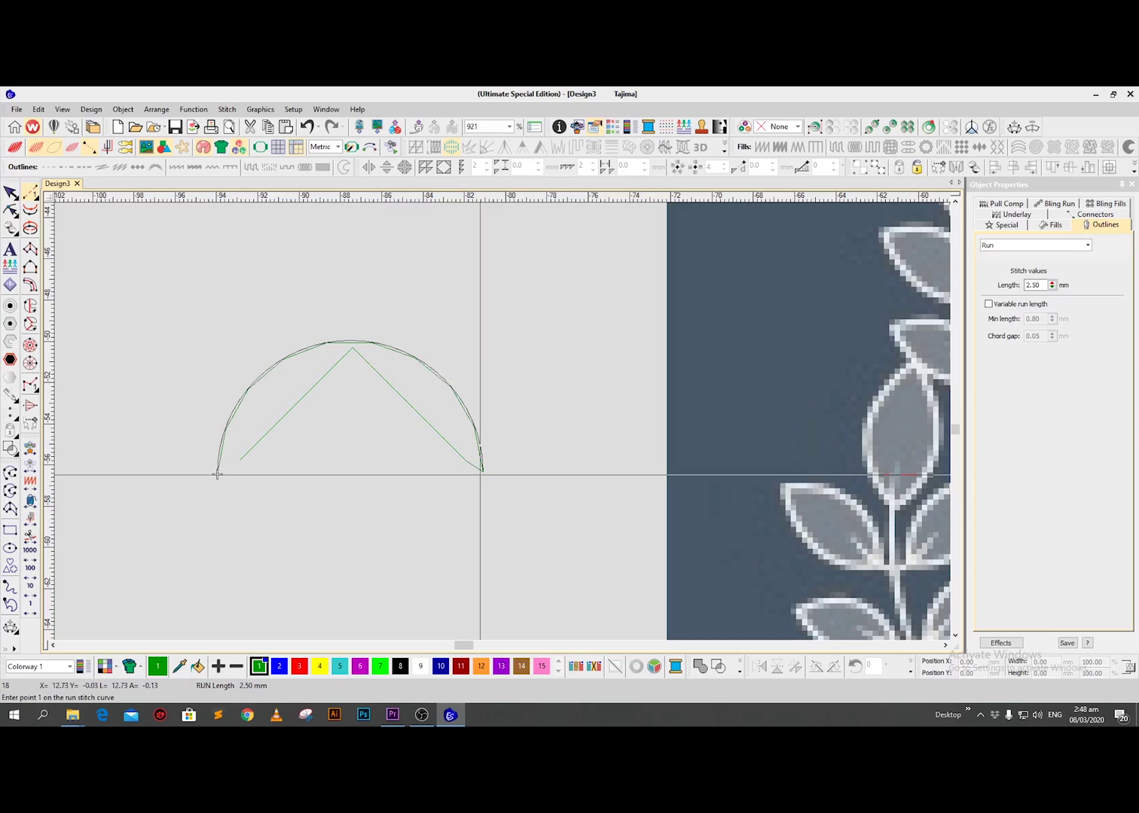
{"action": "key", "text": "t"}
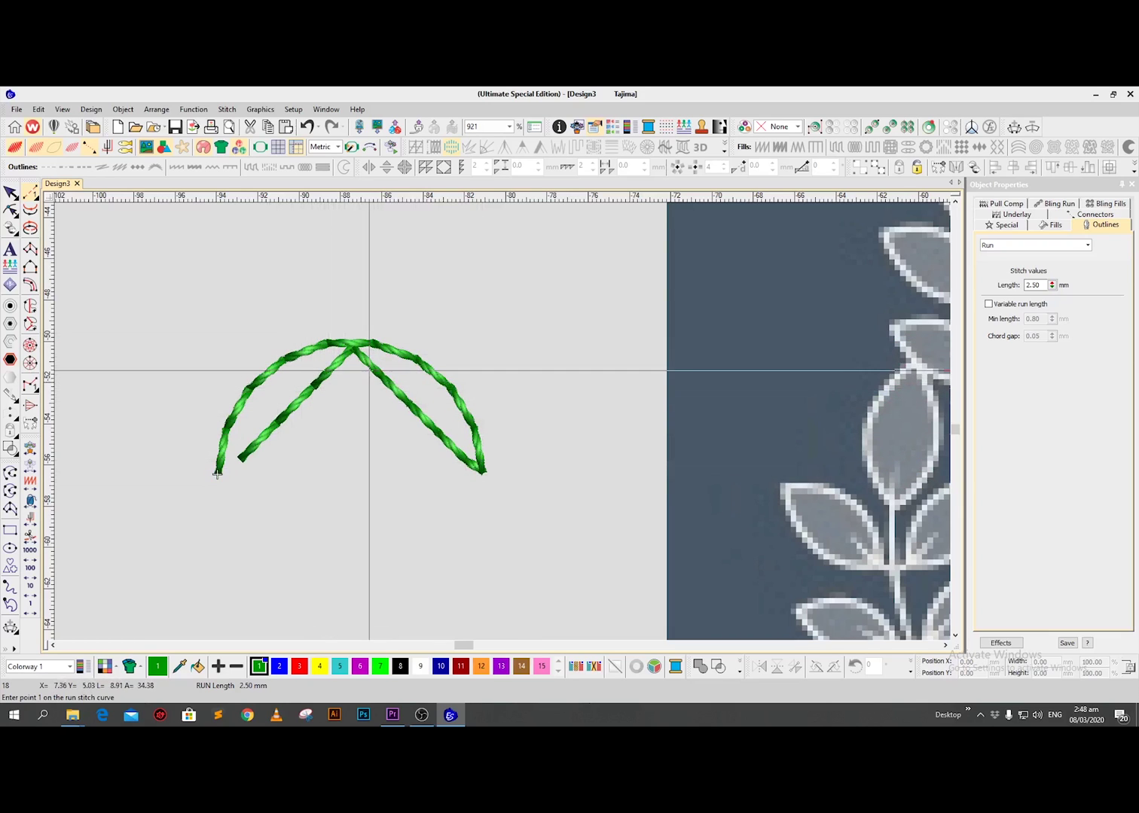
Step: Digitize a closed run-stitch diamond of straight segments below the arch, about 9.5 mm wide
{"action": "scroll", "coordinate": [382, 382], "scroll_direction": "down", "scroll_amount": 2}
{"action": "left_click", "coordinate": [263, 524]}
{"action": "left_click", "coordinate": [373, 430]}
{"action": "left_click", "coordinate": [456, 526]}
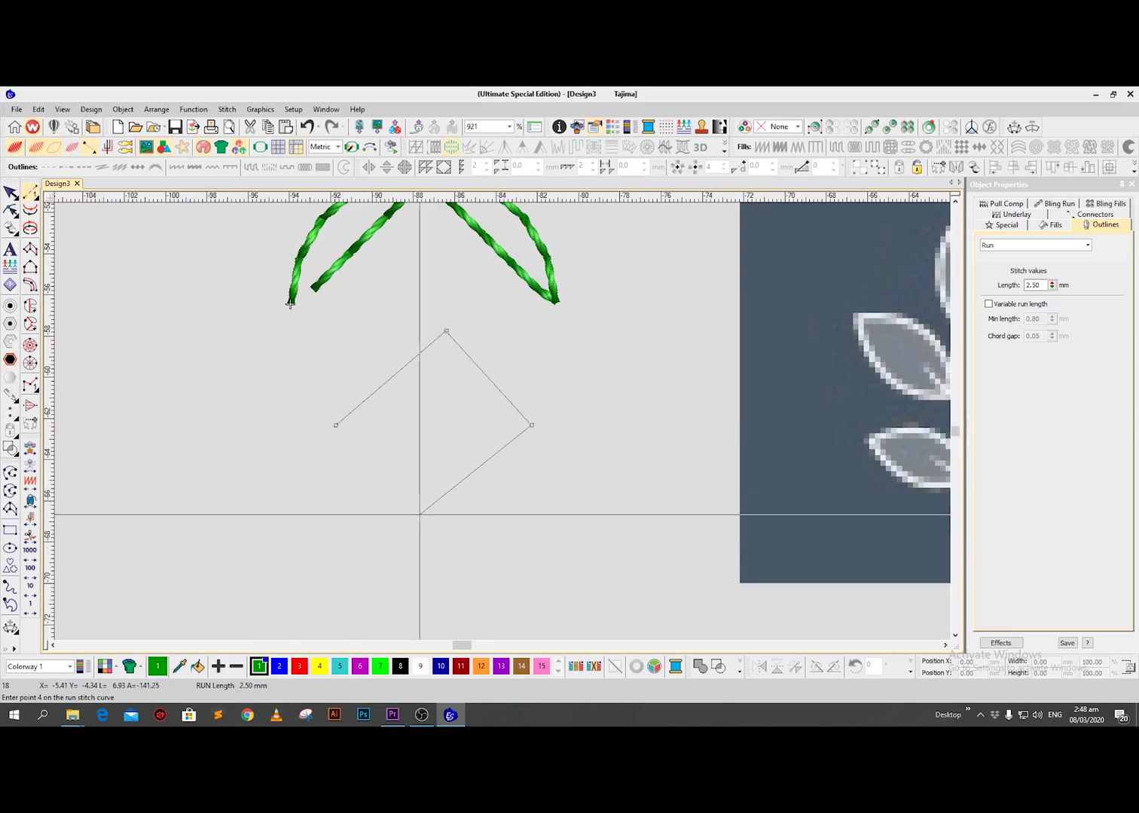
{"action": "left_click", "coordinate": [423, 519]}
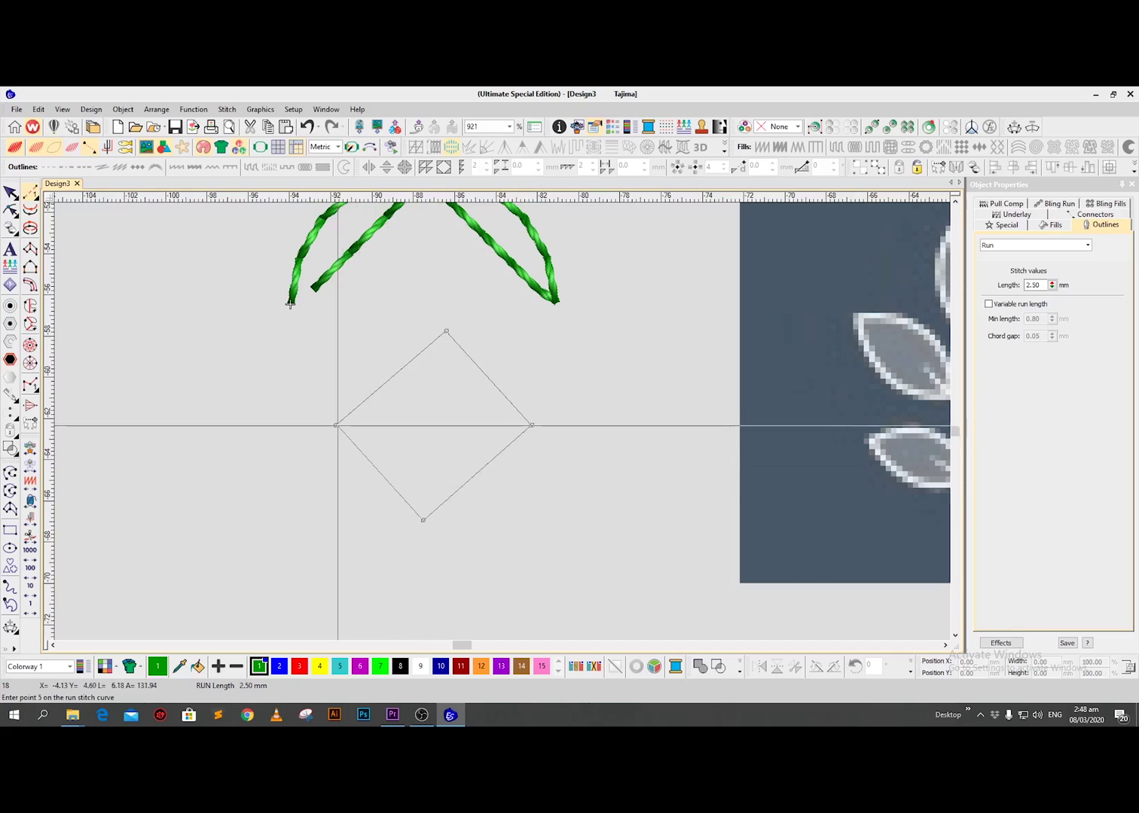
{"action": "key", "text": "Return"}
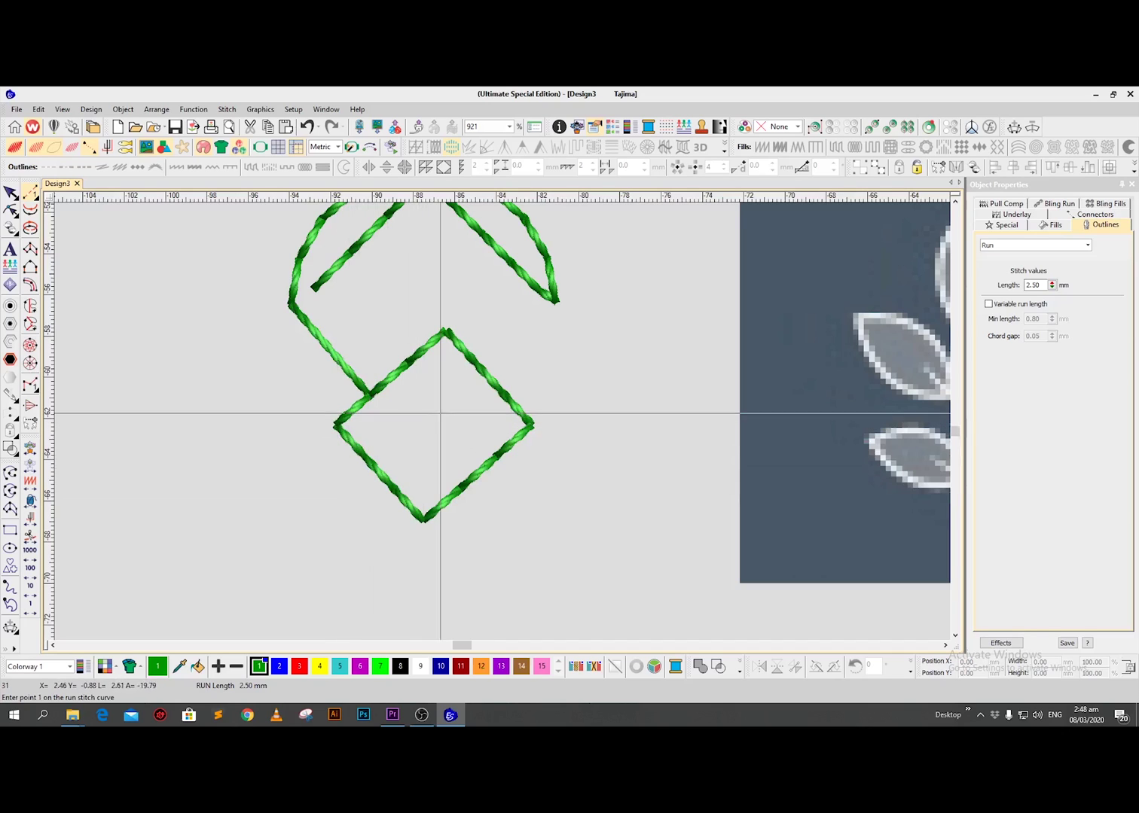
Step: Digitize a closed run-stitch circle about 10 mm across from curve points below the diamond
{"action": "scroll", "coordinate": [542, 406], "scroll_direction": "down", "scroll_amount": 4}
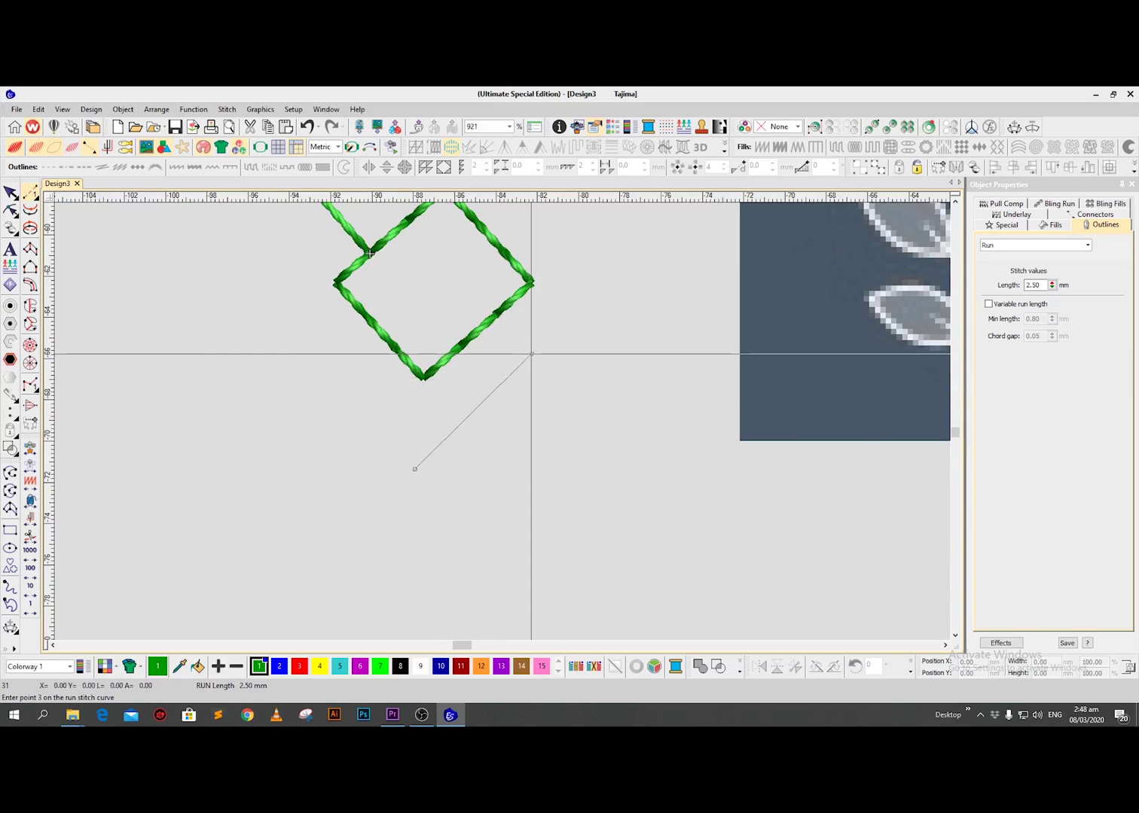
{"action": "left_click", "coordinate": [619, 452]}
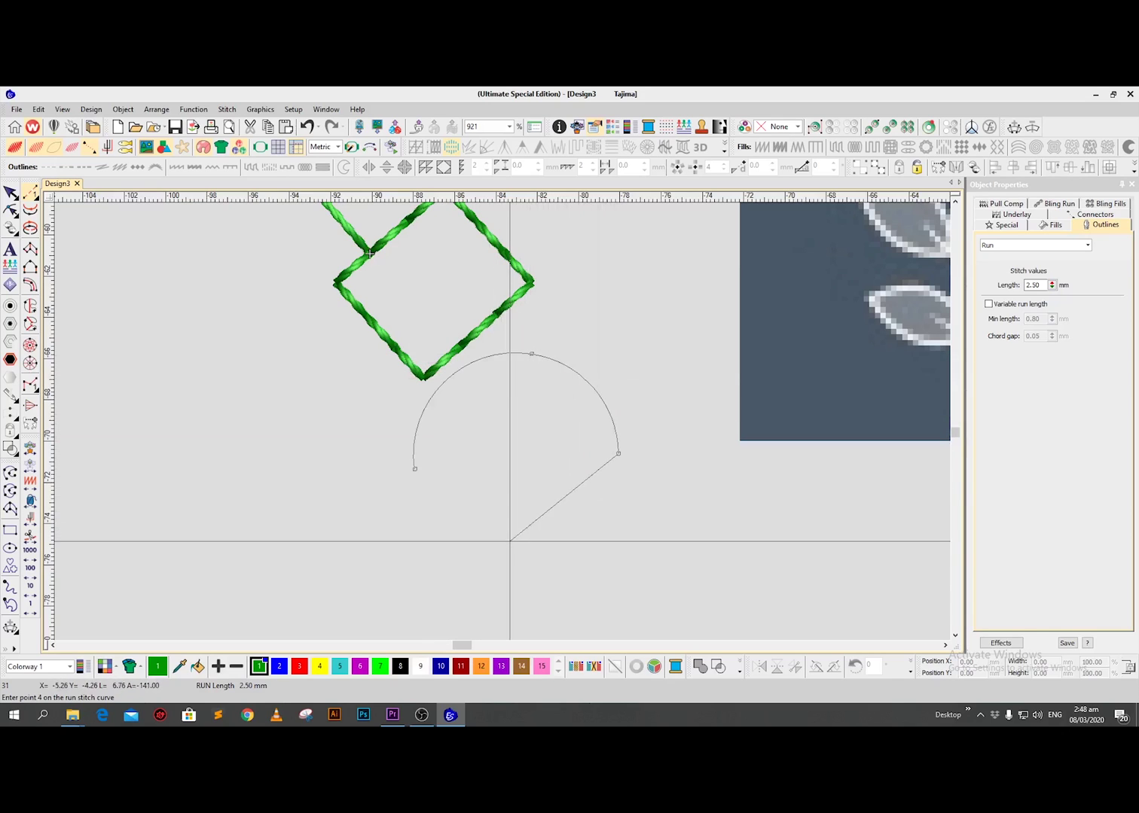
{"action": "left_click", "coordinate": [415, 468]}
{"action": "key", "text": "Return"}
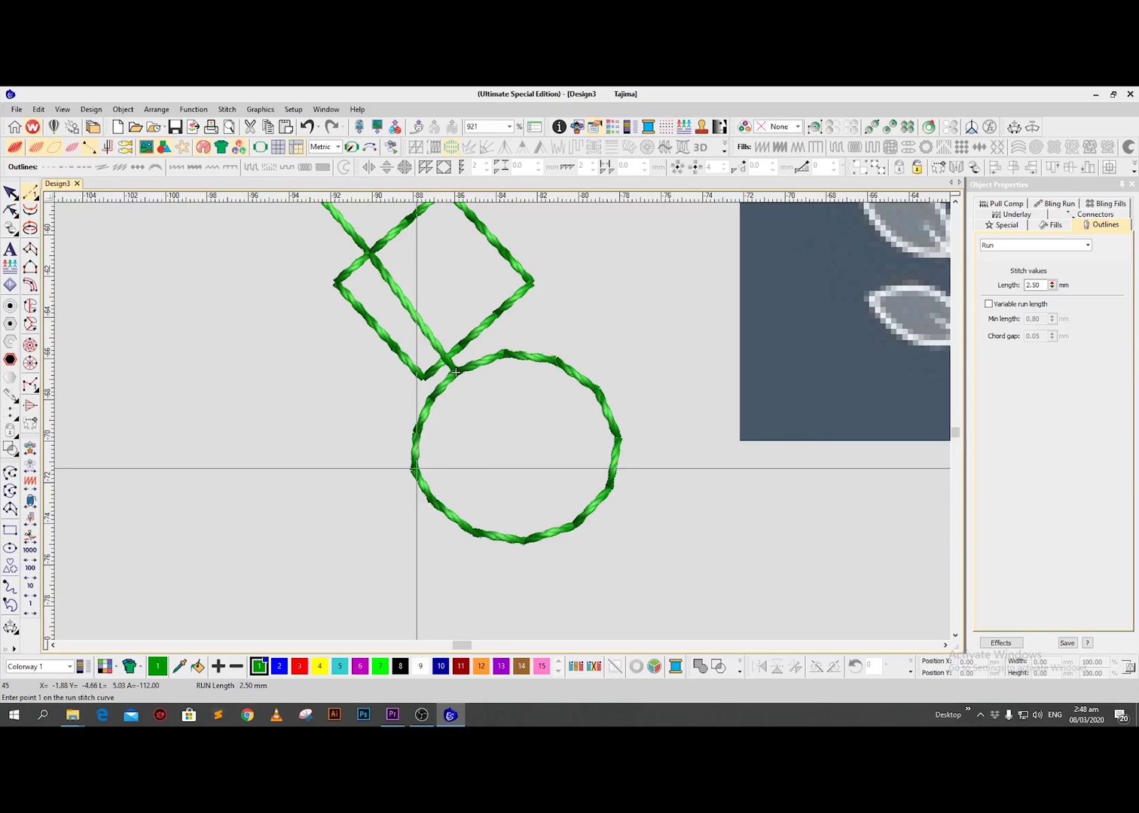
Step: Leave digitizing and delete all the practice run-stitch shapes beside the bitmap
{"action": "scroll", "coordinate": [491, 408], "scroll_direction": "down", "scroll_amount": 2}
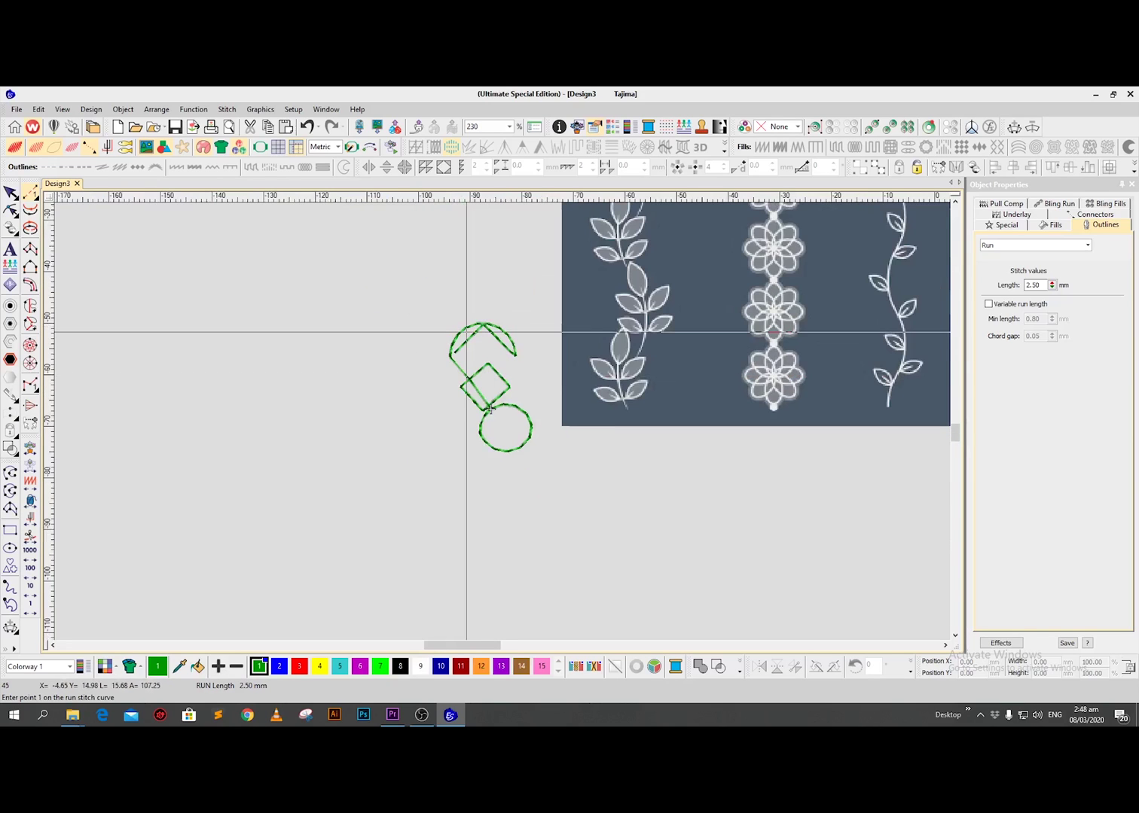
{"action": "key", "text": "Escape"}
{"action": "key", "text": "ctrl+a"}
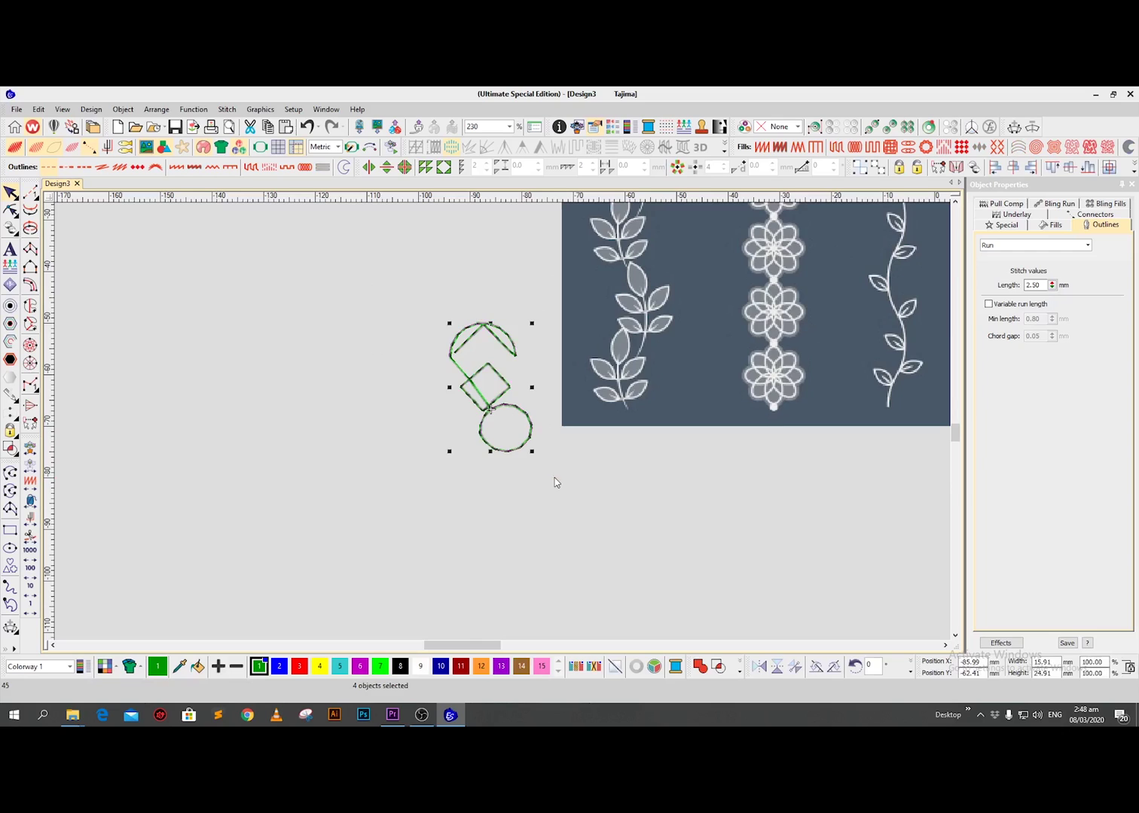
{"action": "key", "text": "Delete"}
Step: Trace the lower stem of the leafy branch with a curved run stitch, from its bottom tip to the base of the upright leaf
{"action": "scroll", "coordinate": [651, 402], "scroll_direction": "up", "scroll_amount": 1}
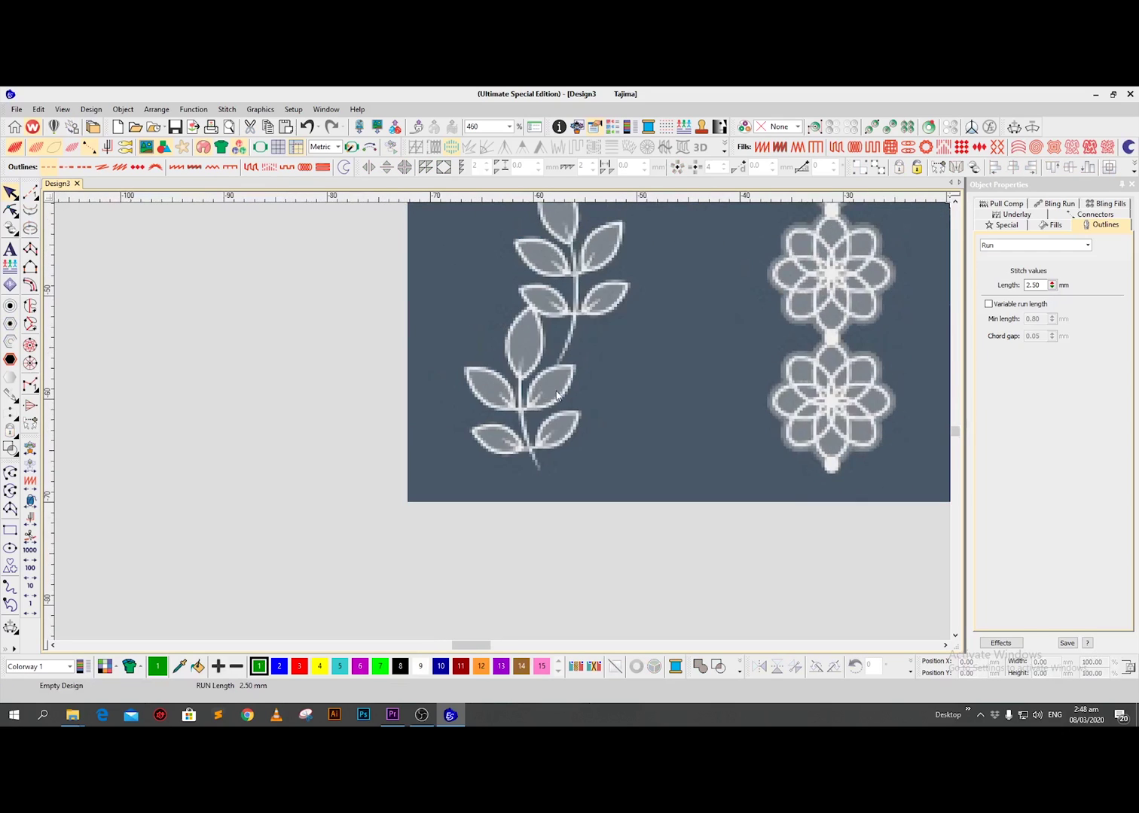
{"action": "scroll", "coordinate": [557, 395], "scroll_direction": "up", "scroll_amount": 1}
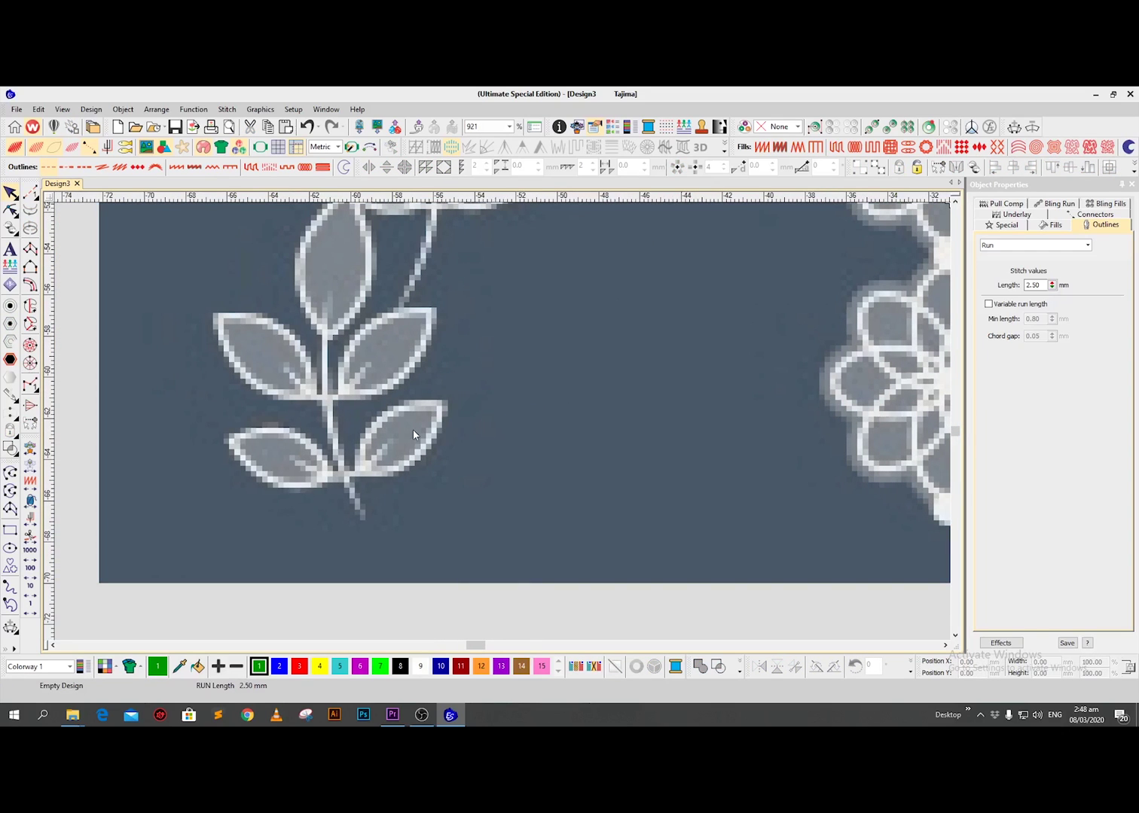
{"action": "left_click", "coordinate": [31, 194]}
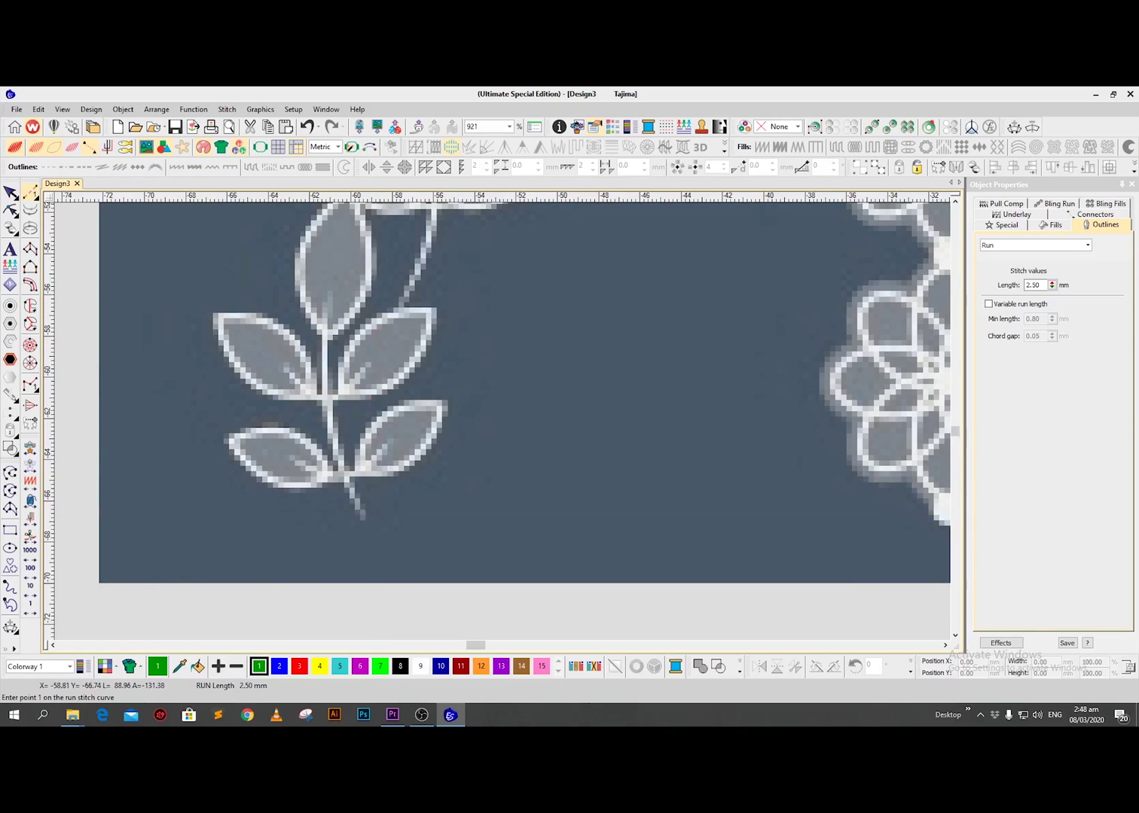
{"action": "left_click", "coordinate": [365, 519]}
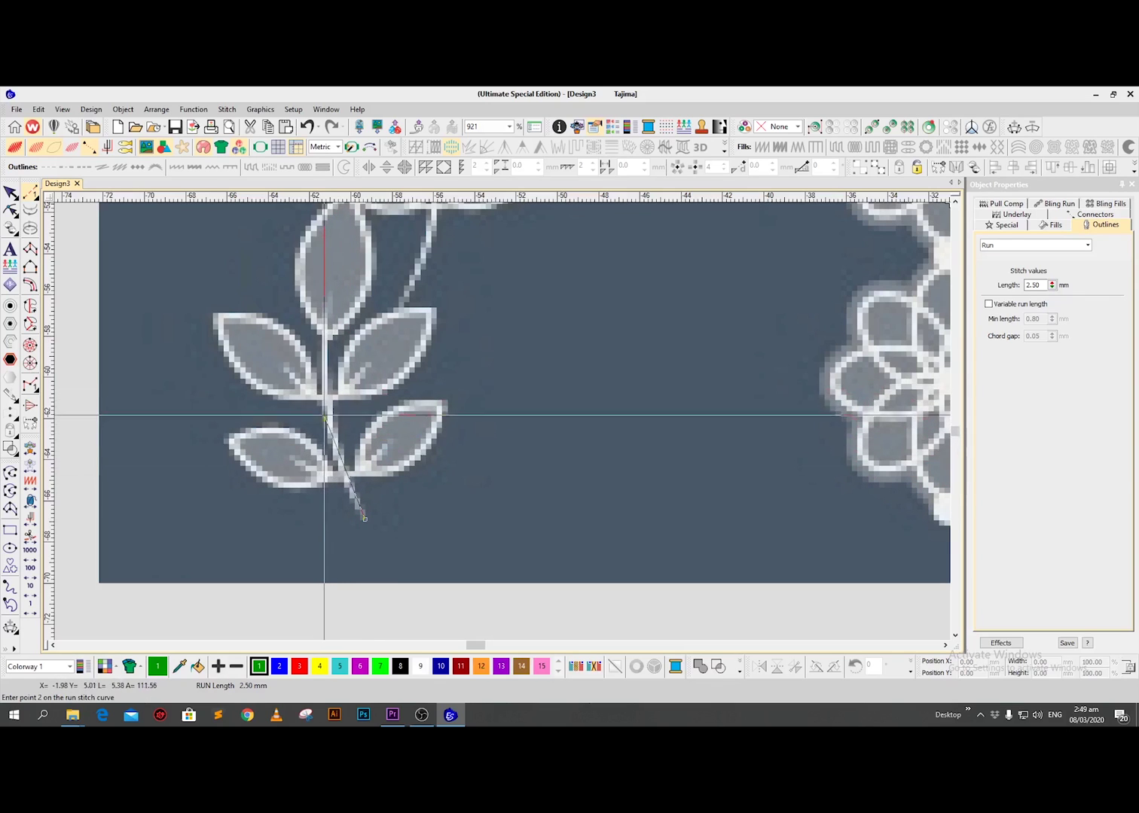
{"action": "left_click", "coordinate": [328, 323]}
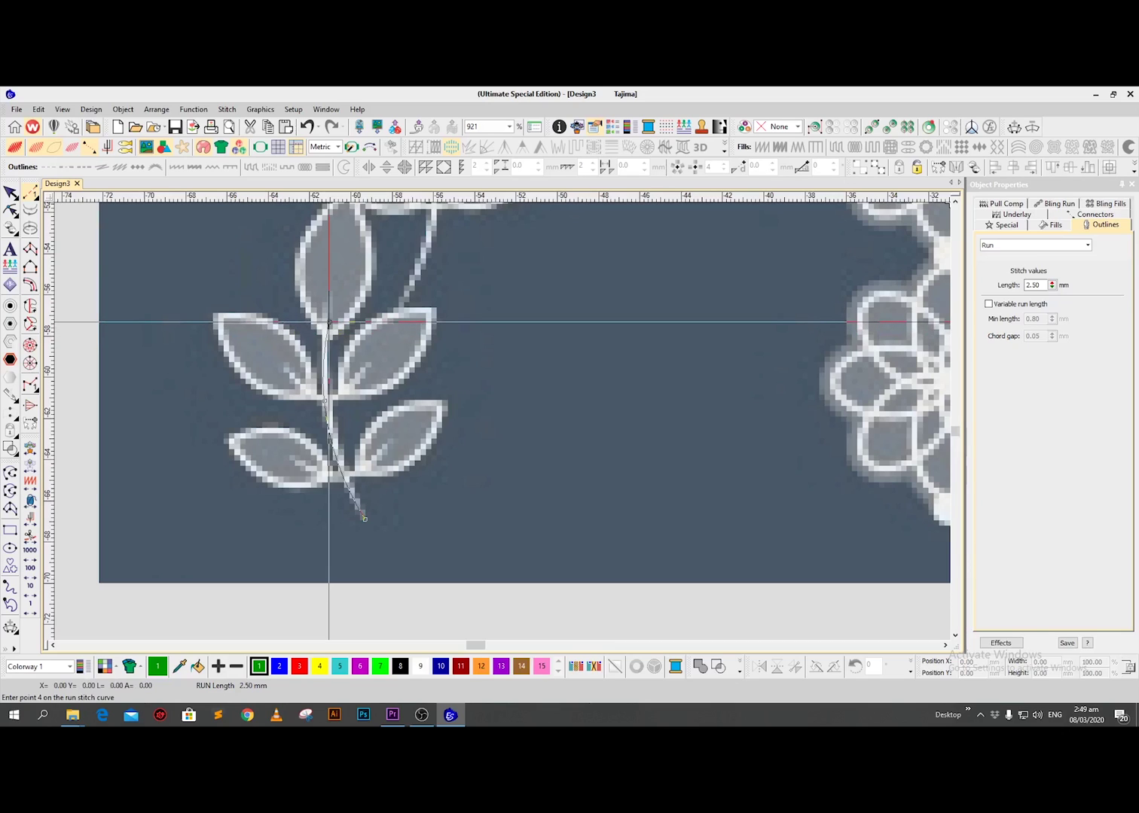
{"action": "key", "text": "Return"}
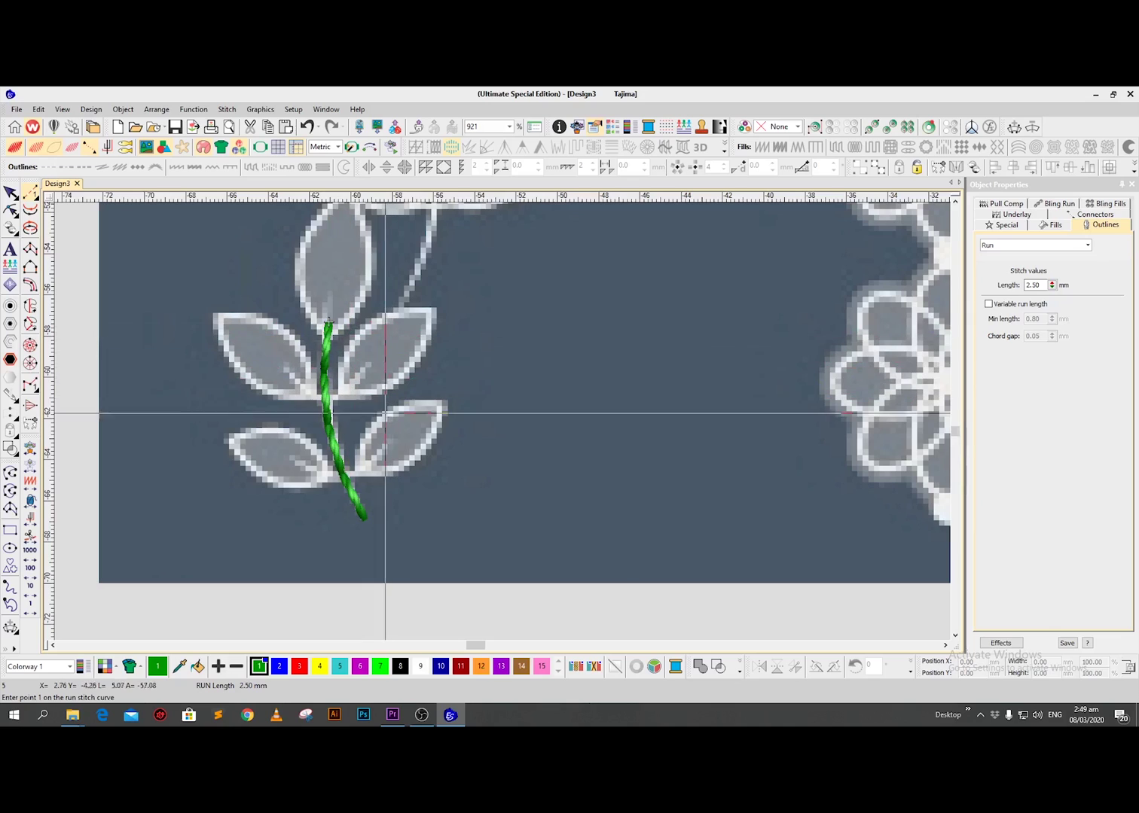
Step: Trace the outline of the stem's lowest right leaf as a closed run stitch, with a corner at the tip
{"action": "left_click", "coordinate": [354, 474]}
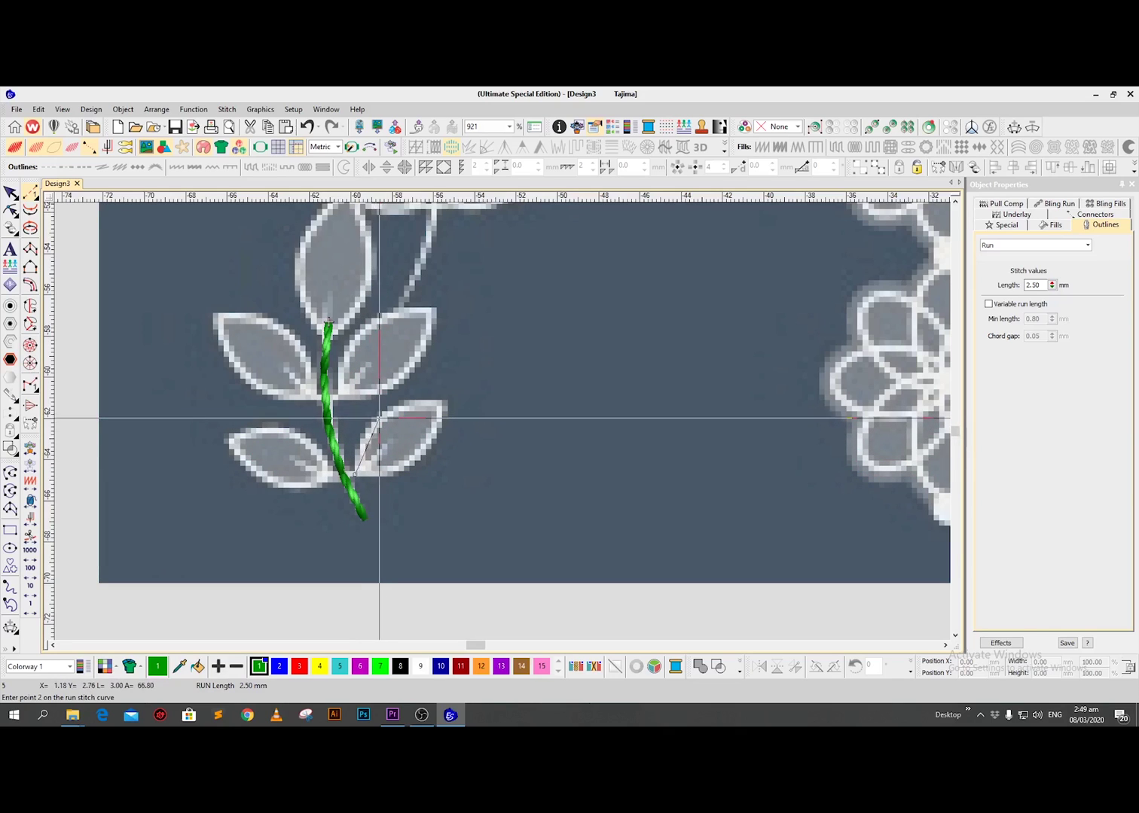
{"action": "left_click", "coordinate": [447, 403]}
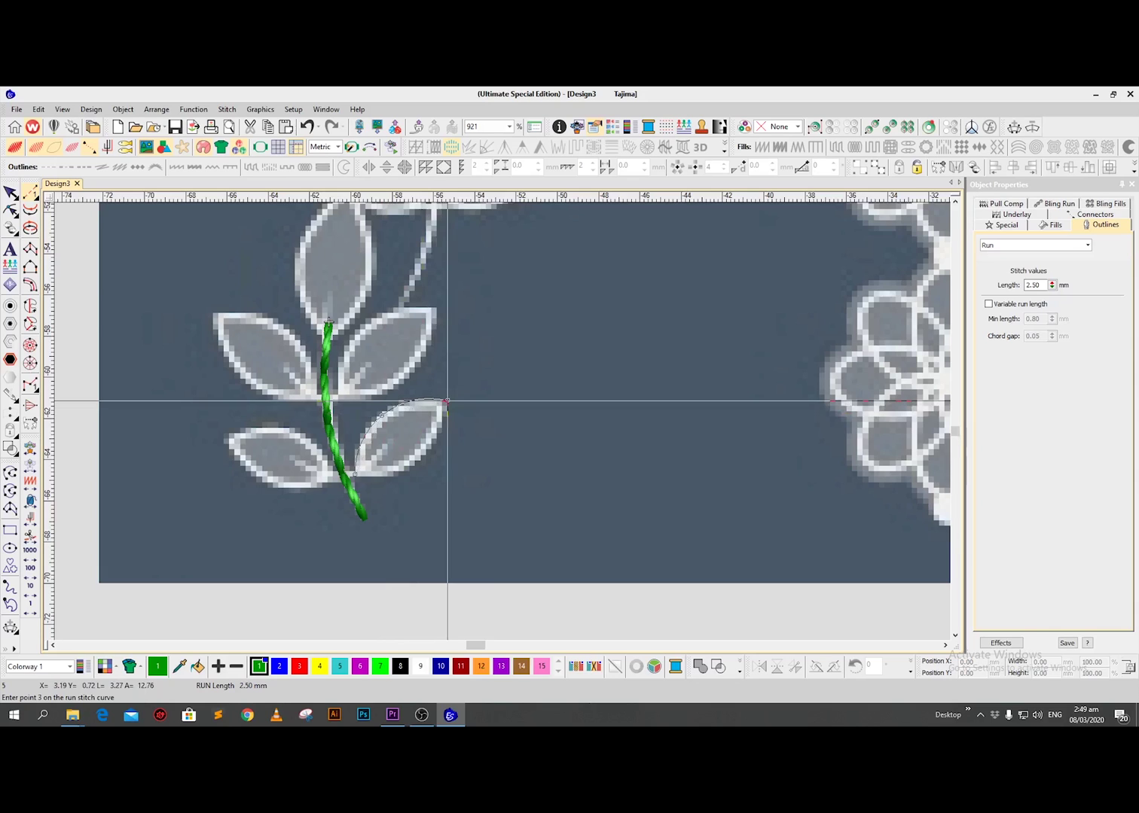
{"action": "left_click", "coordinate": [422, 457]}
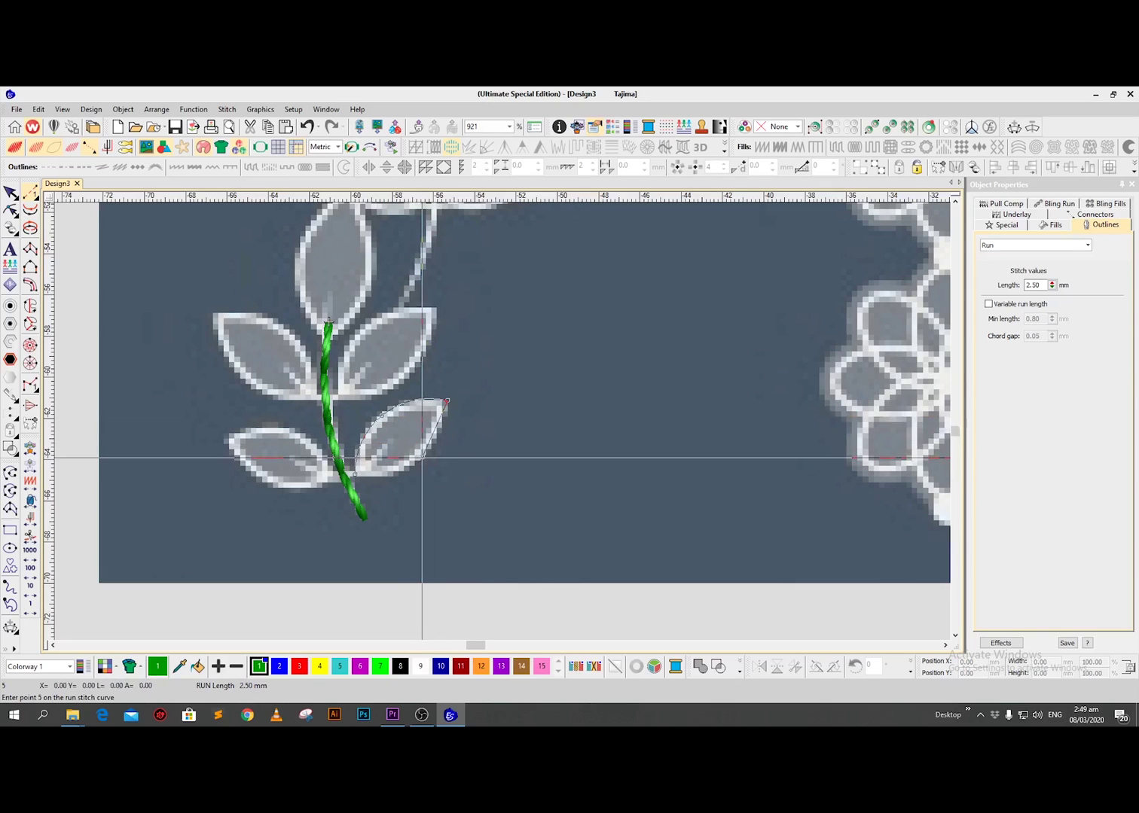
{"action": "left_click", "coordinate": [357, 475]}
{"action": "left_click", "coordinate": [387, 410]}
{"action": "key", "text": "Return"}
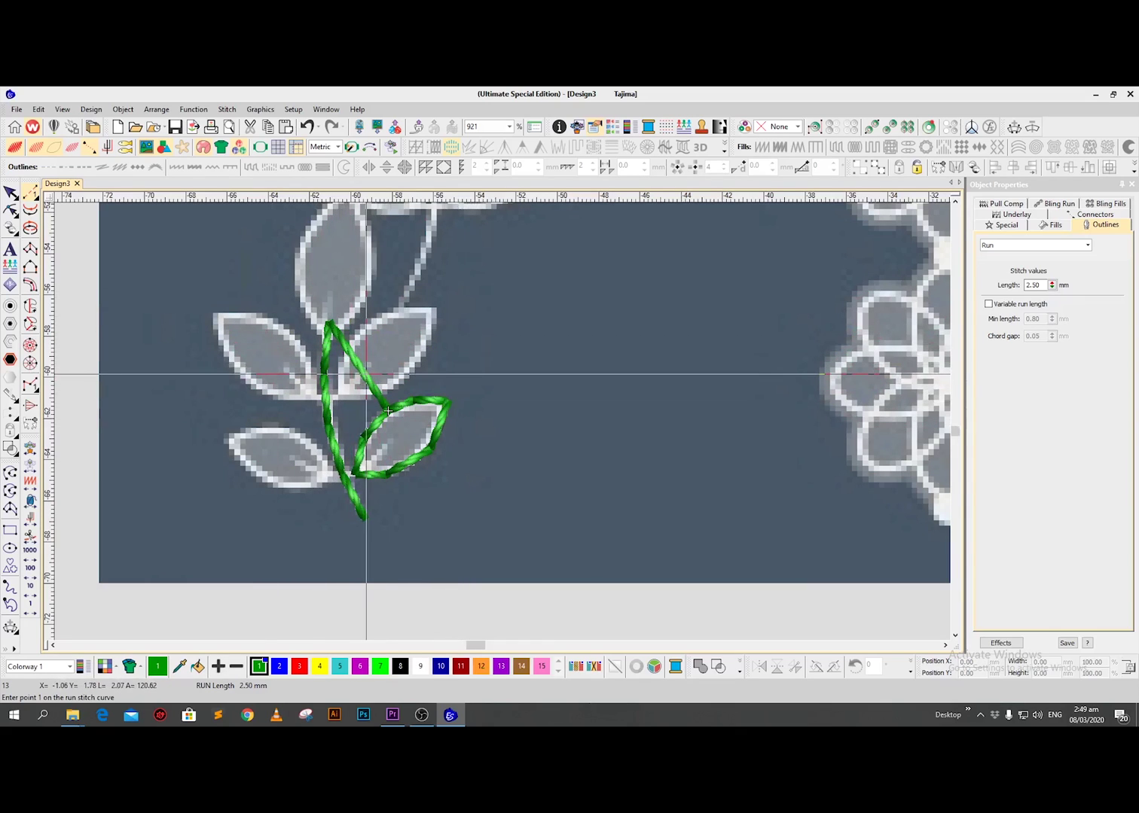
Step: Hide the connector stitches and compare the traced outlines with the image by switching the realistic stitch display off and on
{"action": "key", "text": "Escape"}
{"action": "left_click", "coordinate": [91, 147]}
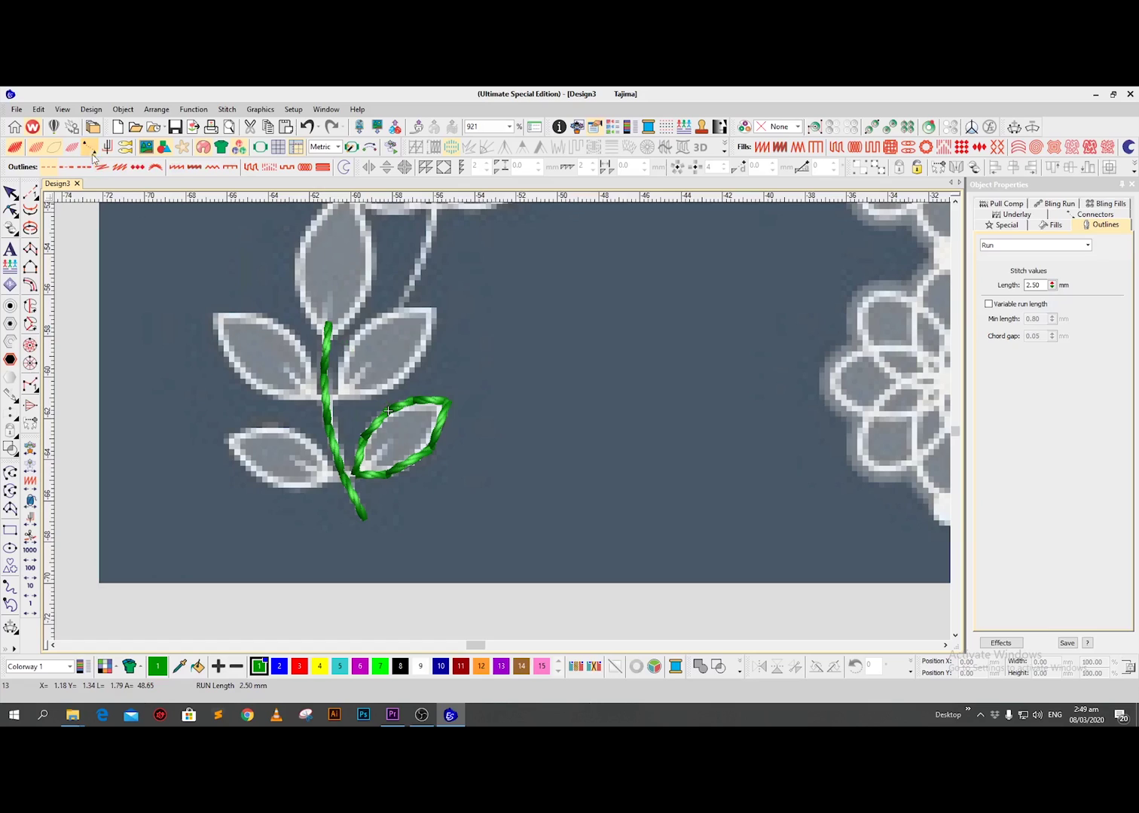
{"action": "left_click", "coordinate": [354, 399]}
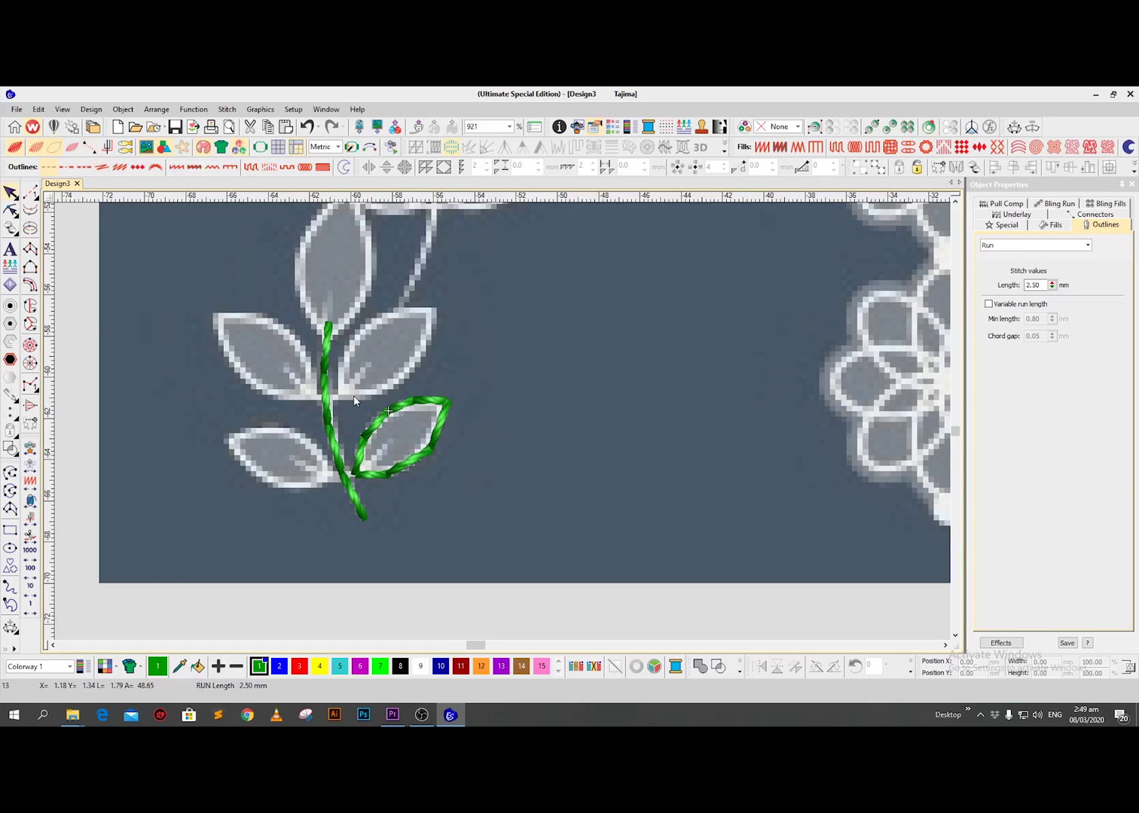
{"action": "key", "text": "s"}
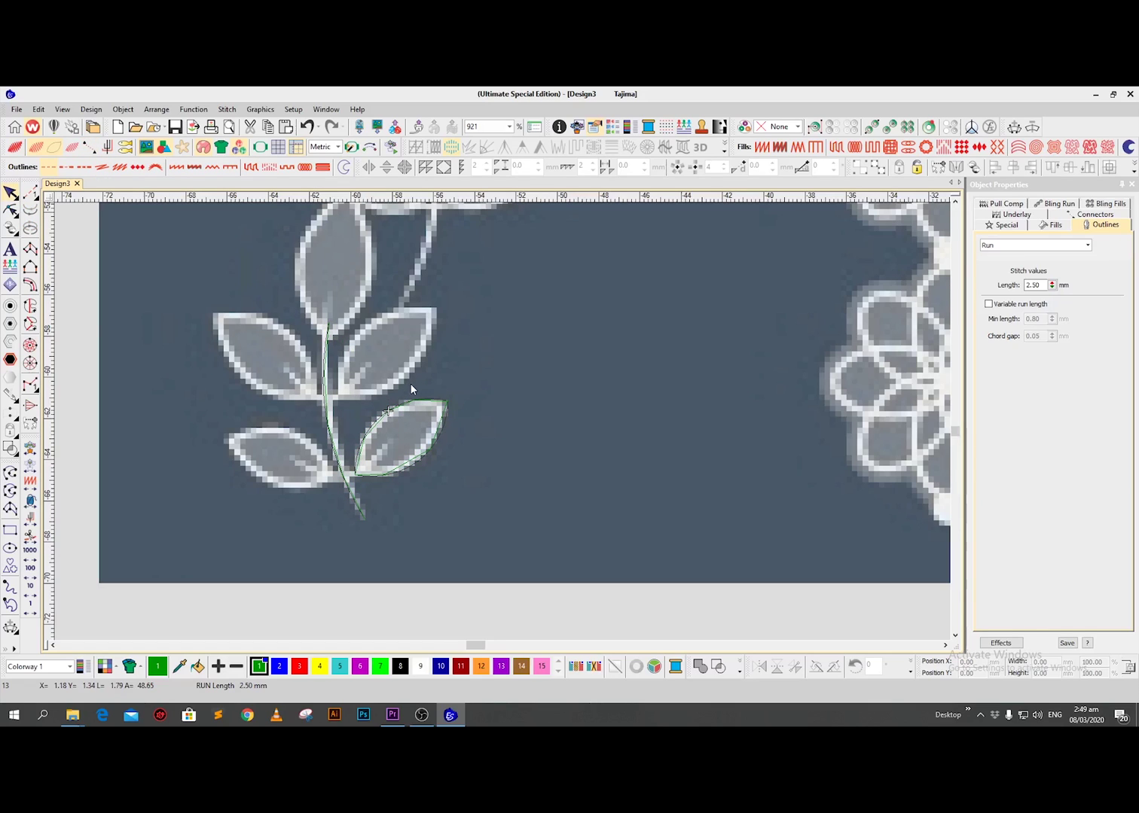
{"action": "key", "text": "s"}
Step: Trace the right leaf of the second leaf pair from the bottom as a closed run-stitch outline starting at the stem
{"action": "scroll", "coordinate": [374, 367], "scroll_direction": "up", "scroll_amount": 2}
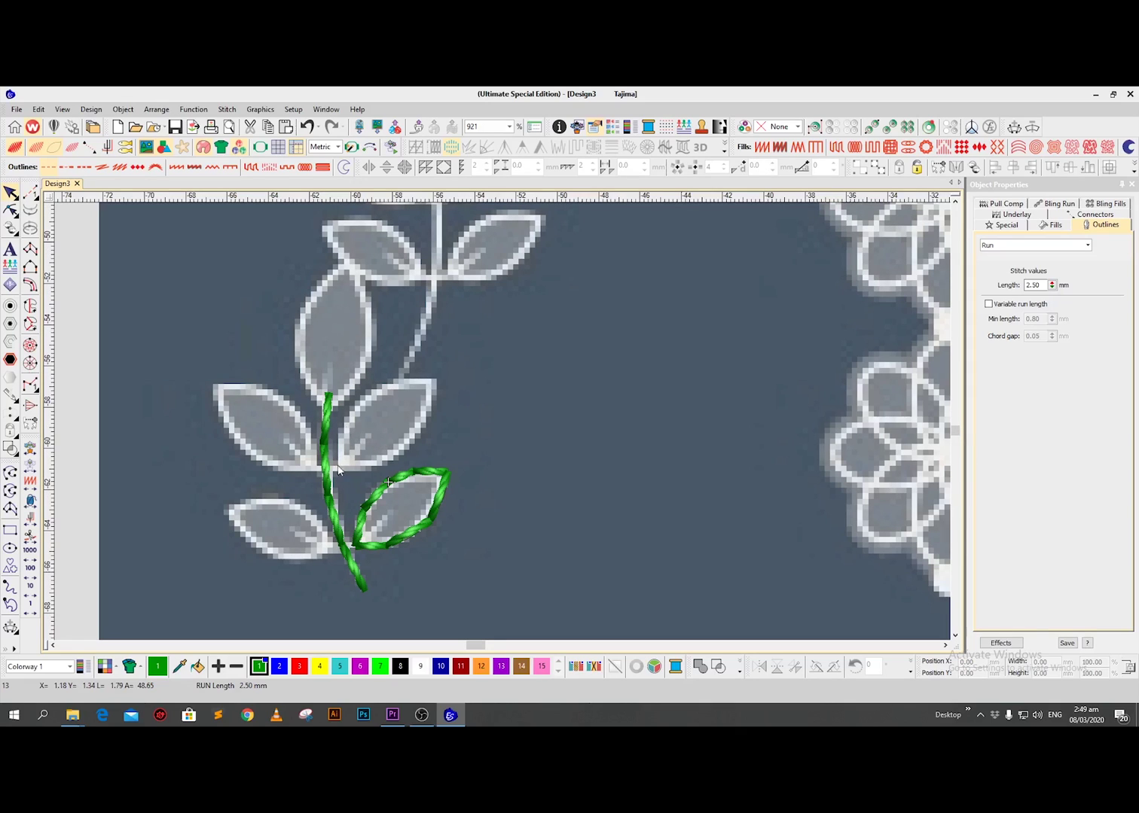
{"action": "key", "text": "r"}
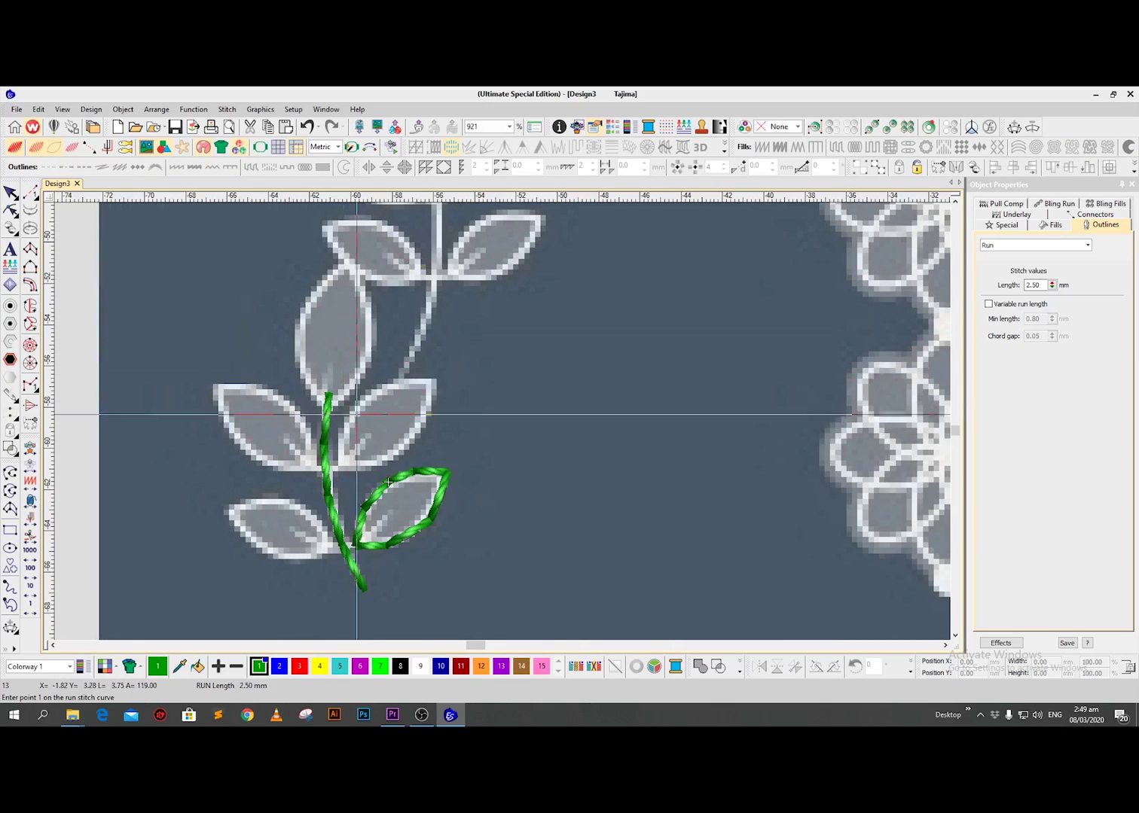
{"action": "left_click", "coordinate": [337, 467]}
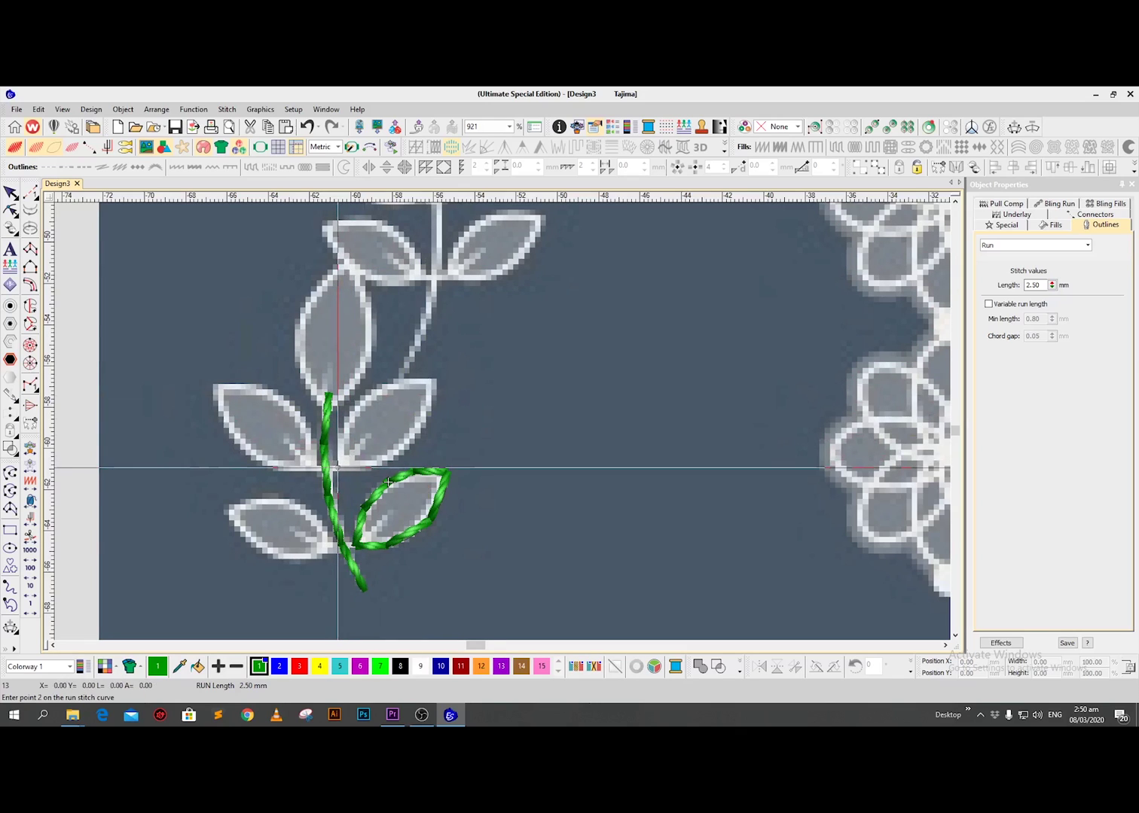
{"action": "left_click", "coordinate": [363, 401]}
{"action": "left_click", "coordinate": [434, 378]}
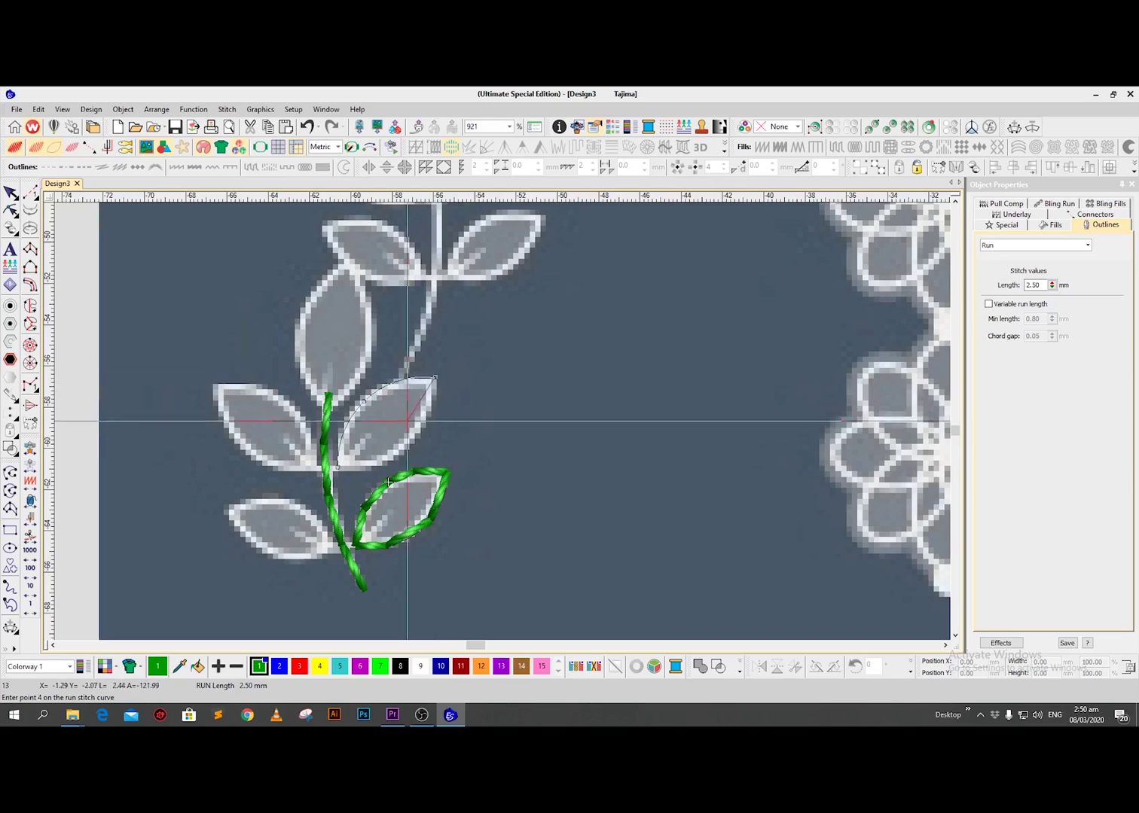
{"action": "left_click", "coordinate": [407, 445]}
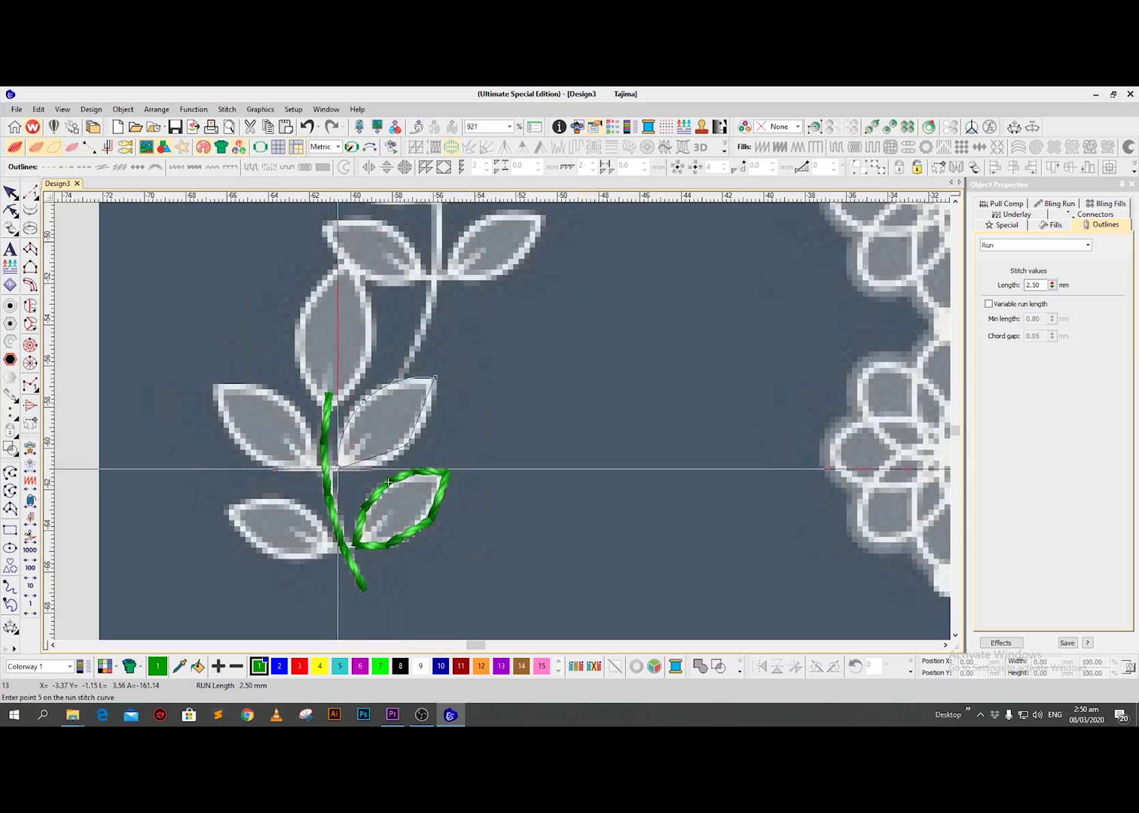
{"action": "left_click", "coordinate": [338, 468]}
{"action": "key", "text": "Return"}
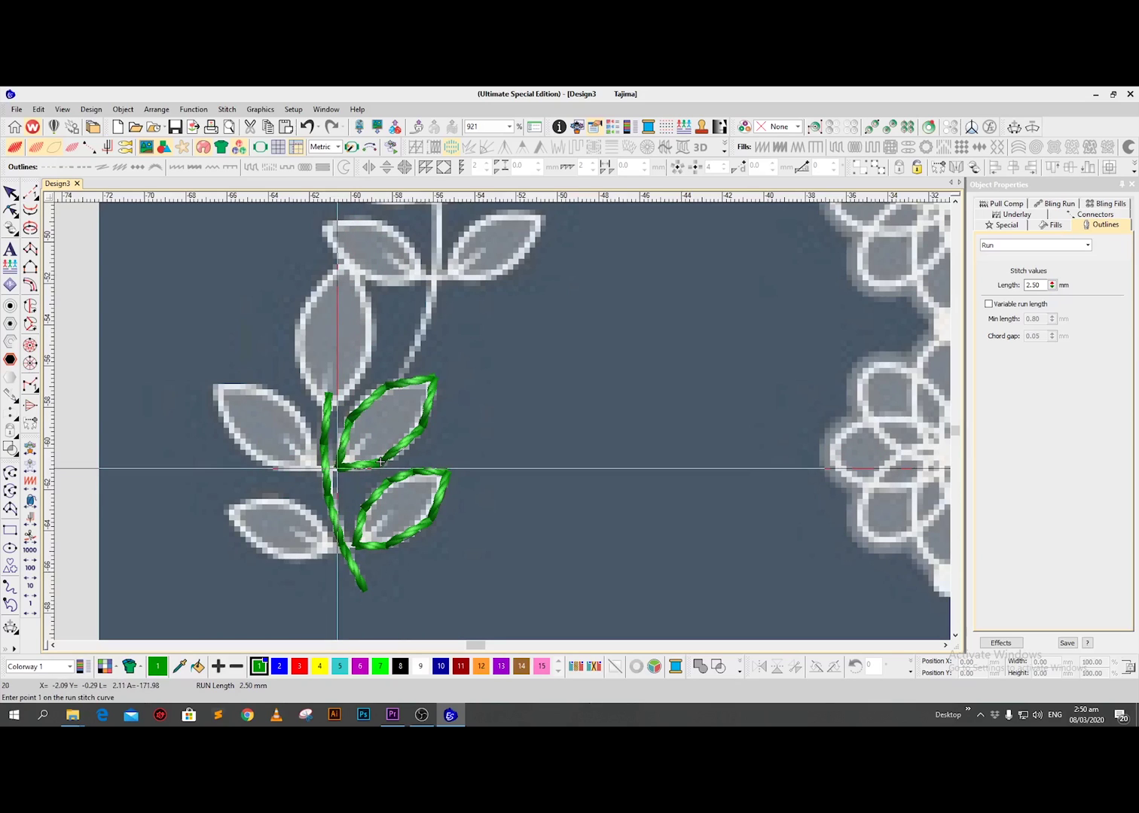
Step: Trace the lowest left leaf of the sprig as a closed run-stitch outline, starting and ending at the stem
{"action": "left_click", "coordinate": [338, 550]}
{"action": "left_click", "coordinate": [267, 554]}
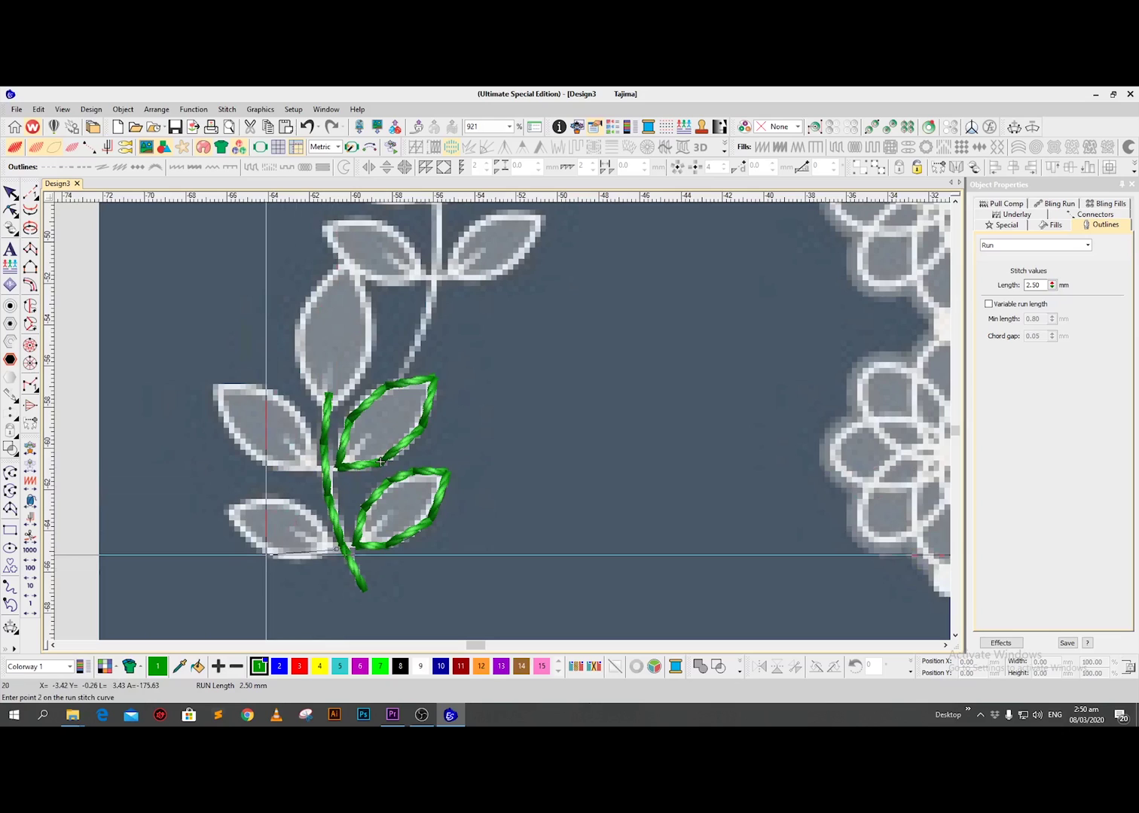
{"action": "left_click", "coordinate": [225, 509]}
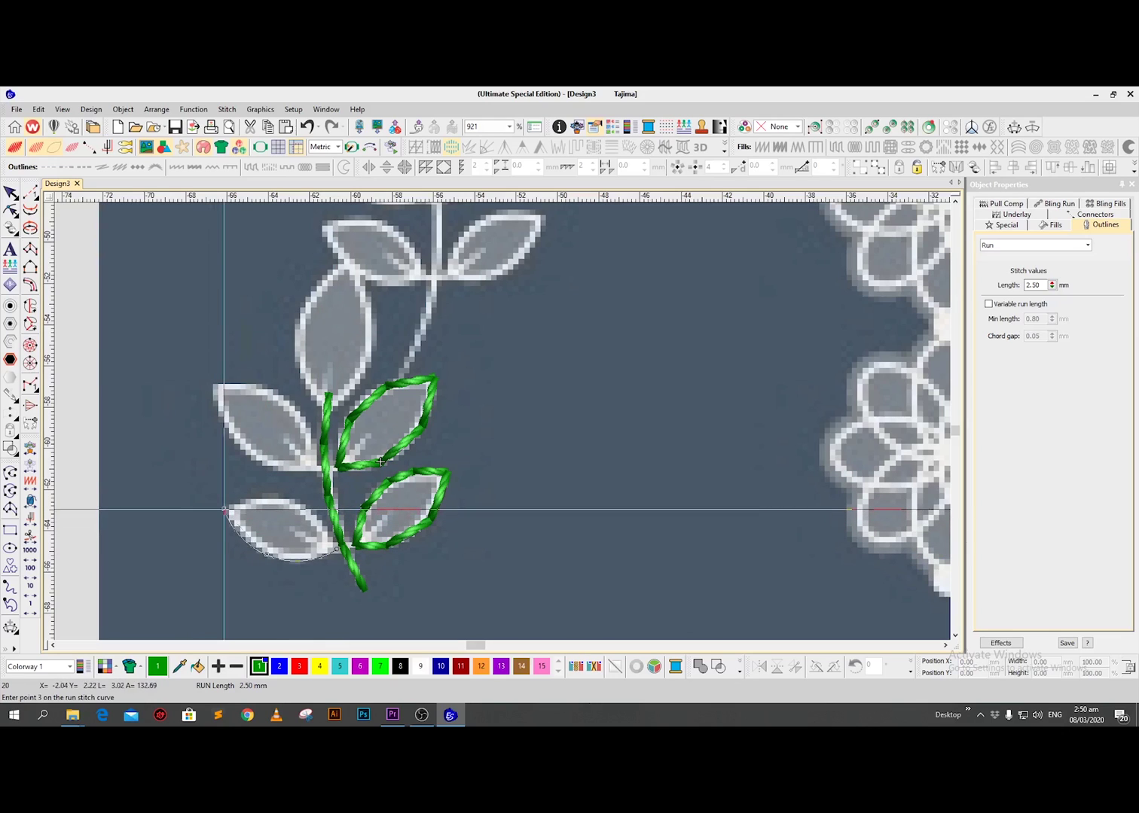
{"action": "left_click", "coordinate": [283, 503]}
{"action": "left_click", "coordinate": [334, 549]}
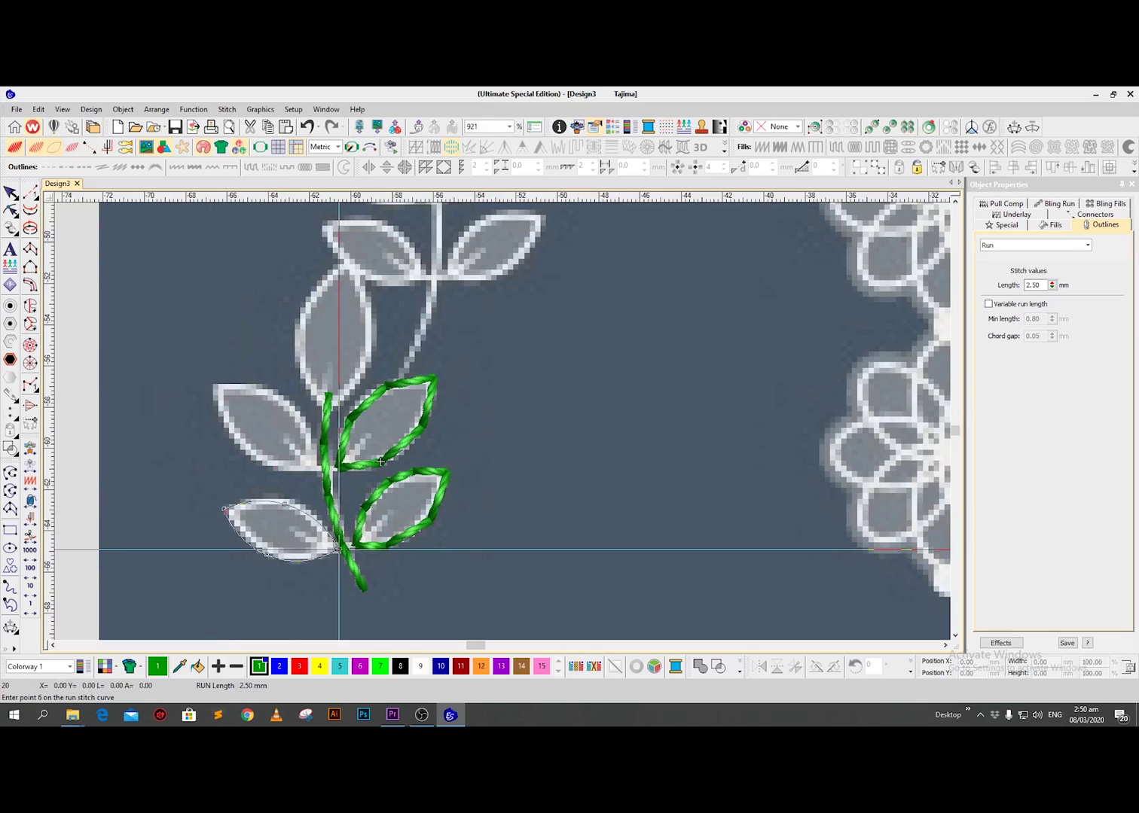
{"action": "key", "text": "Return"}
Step: Trace the left leaf of the second leaf pair as a closed run-stitch outline with a corner at its tip
{"action": "left_click", "coordinate": [320, 466]}
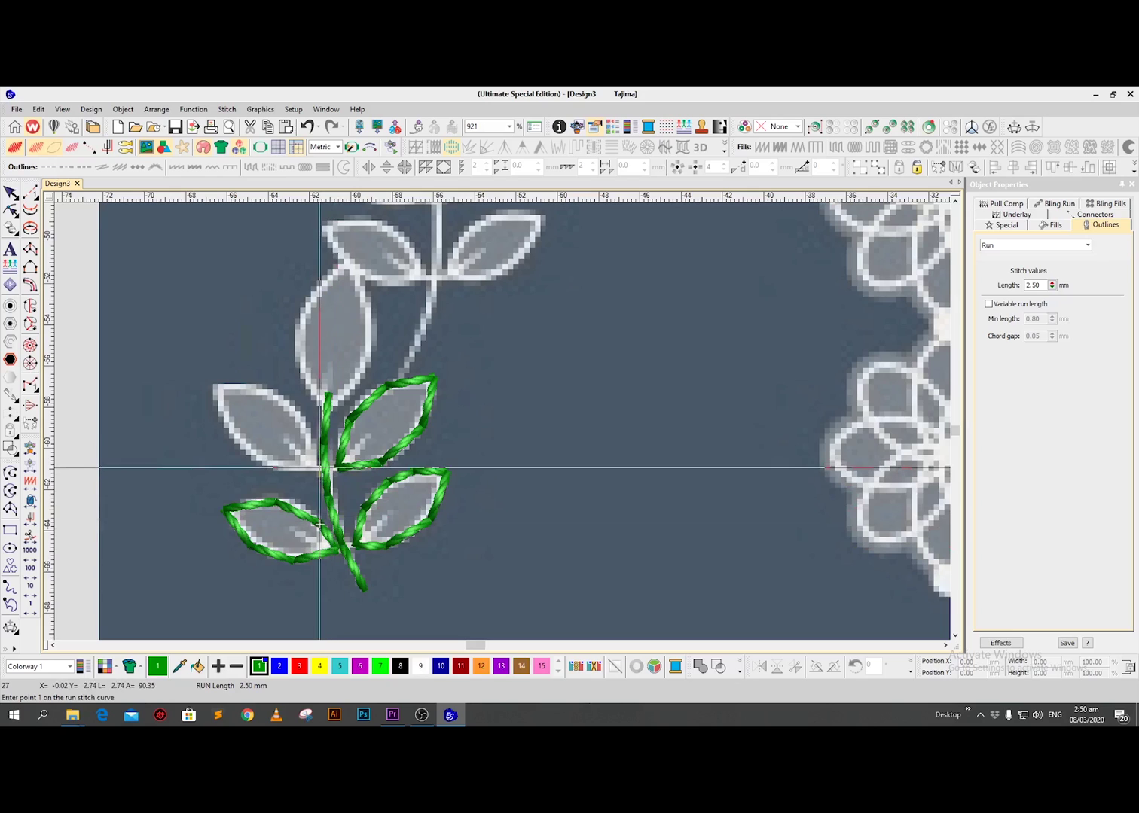
{"action": "left_click", "coordinate": [245, 449]}
{"action": "left_click", "coordinate": [213, 381]}
{"action": "left_click", "coordinate": [291, 405]}
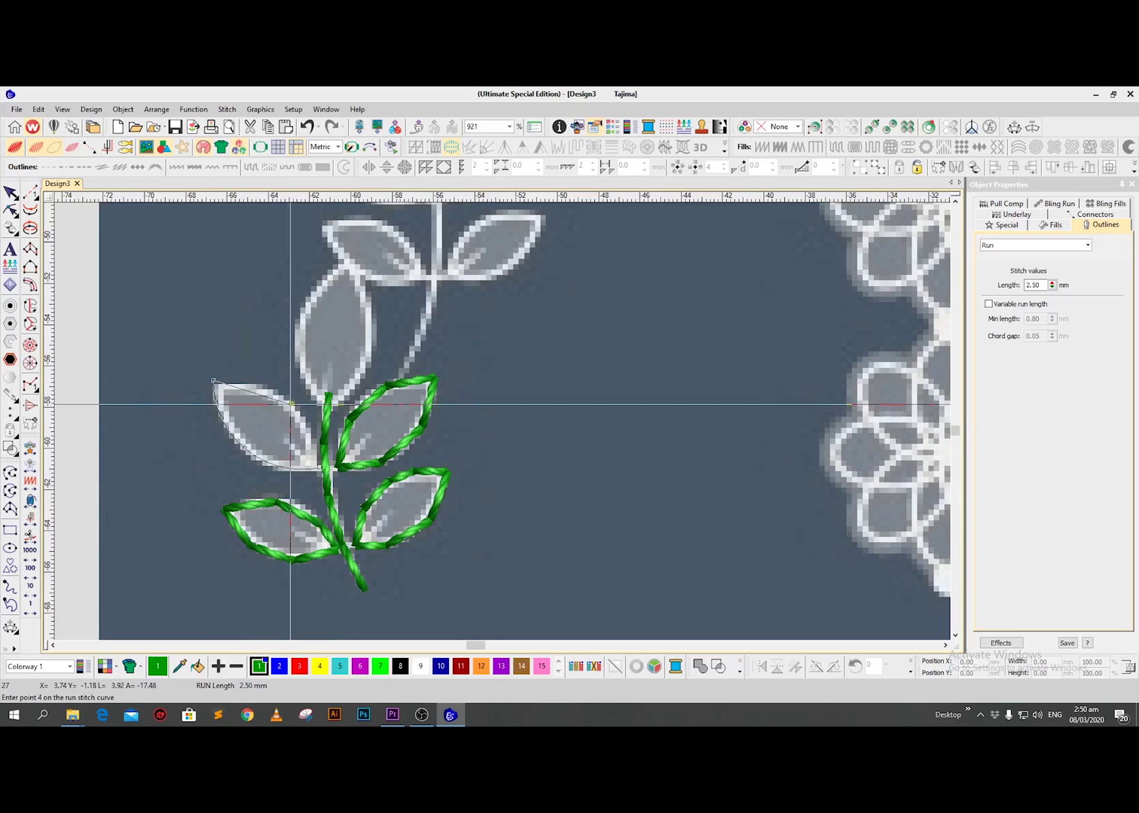
{"action": "left_click", "coordinate": [320, 467]}
{"action": "key", "text": "Return"}
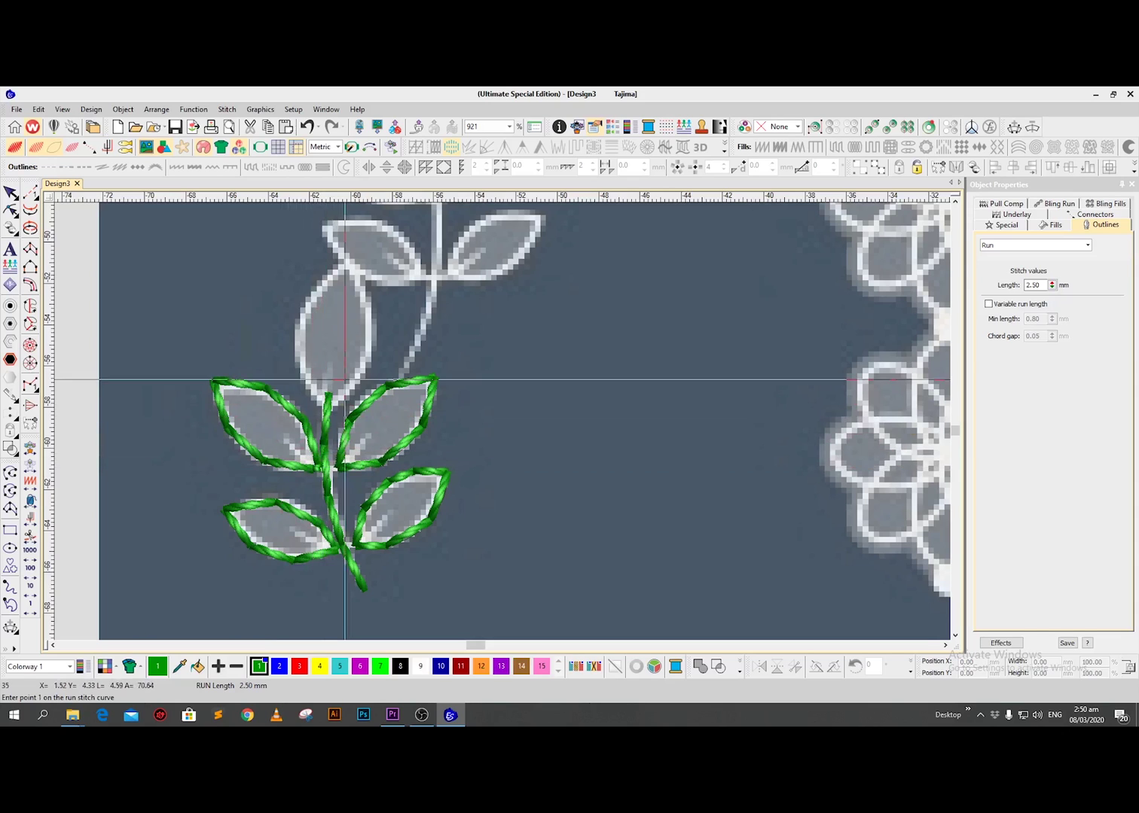
Step: Trace the upright leaf at the end of the stem as a closed run-stitch outline starting at its base
{"action": "scroll", "coordinate": [338, 381], "scroll_direction": "up", "scroll_amount": 2}
{"action": "left_click", "coordinate": [322, 475]}
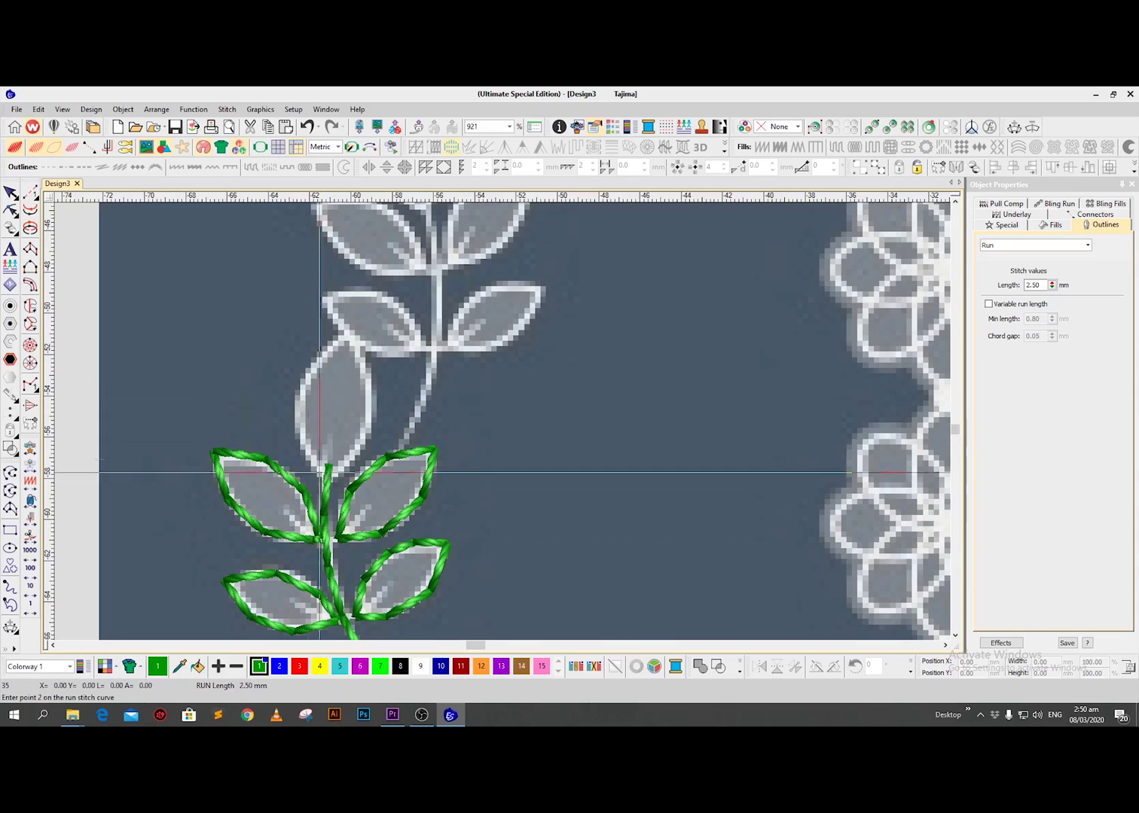
{"action": "left_click", "coordinate": [298, 397]}
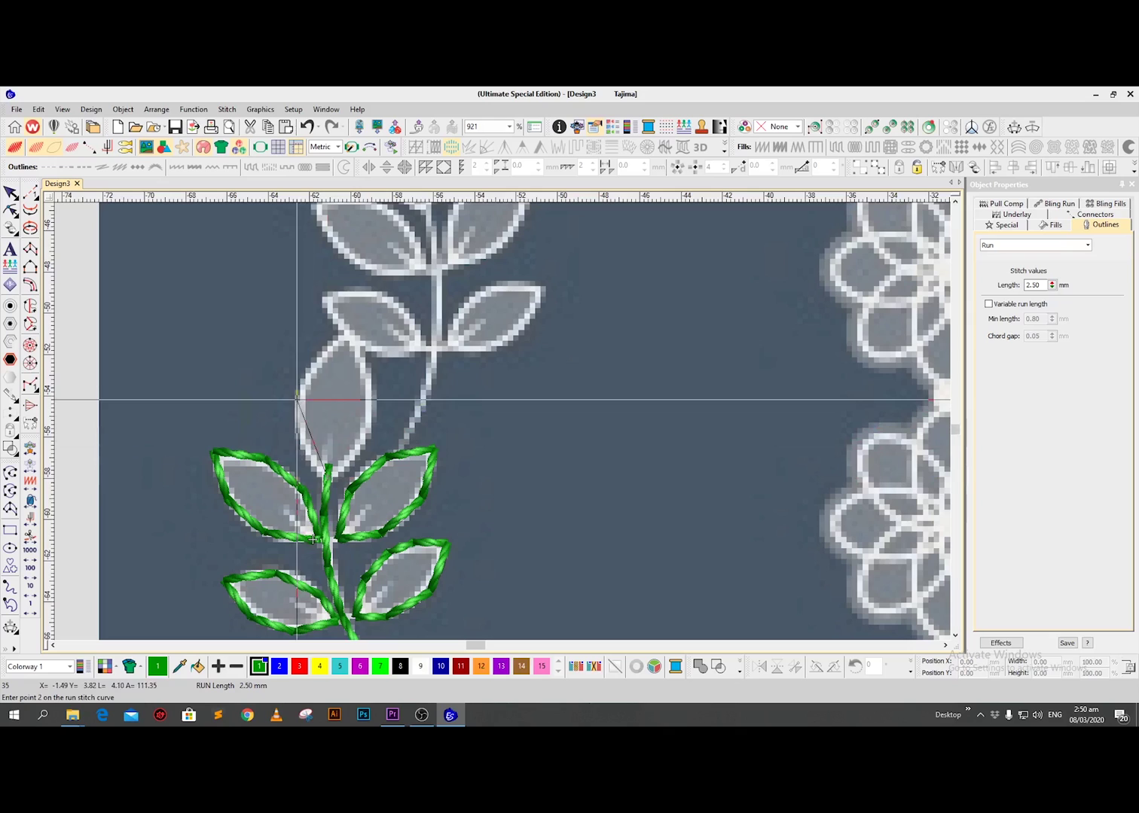
{"action": "left_click", "coordinate": [350, 336]}
{"action": "left_click", "coordinate": [372, 407]}
{"action": "left_click", "coordinate": [328, 476]}
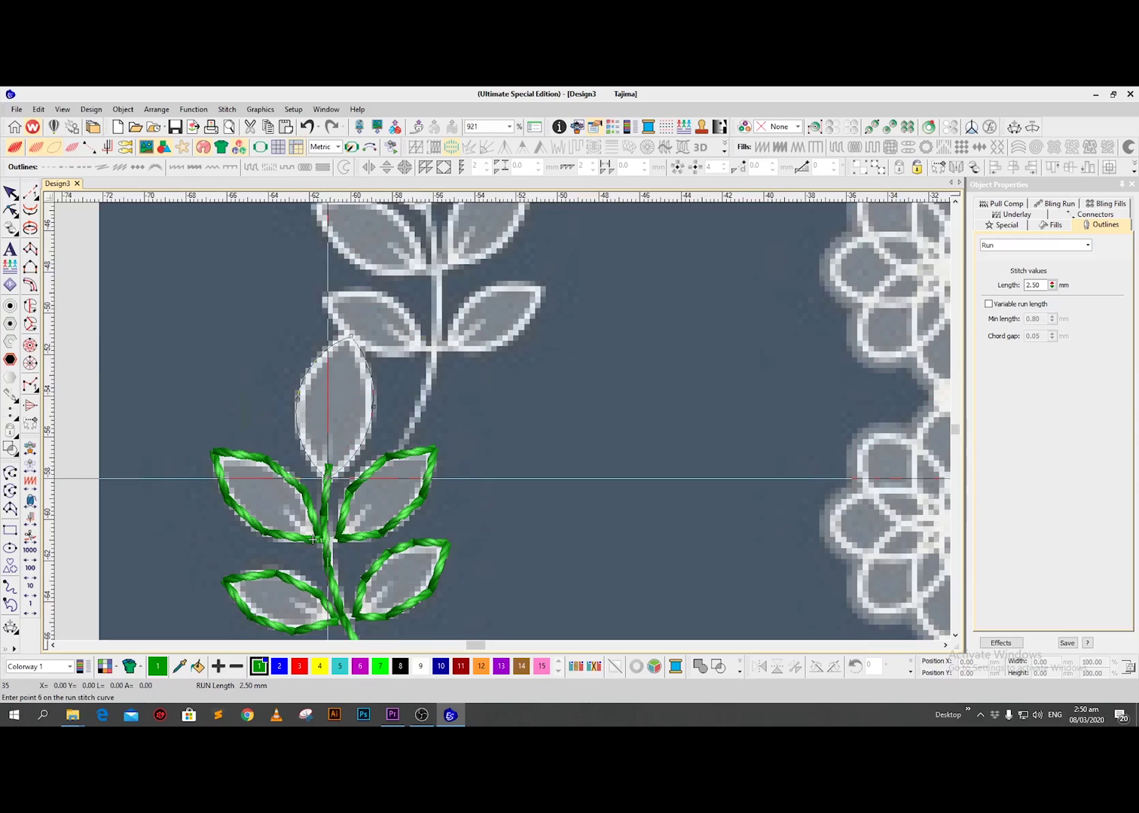
{"action": "key", "text": "Return"}
Step: Examine the complete traced sprig with the background image hidden, then show the image again
{"action": "key", "text": "shift+z"}
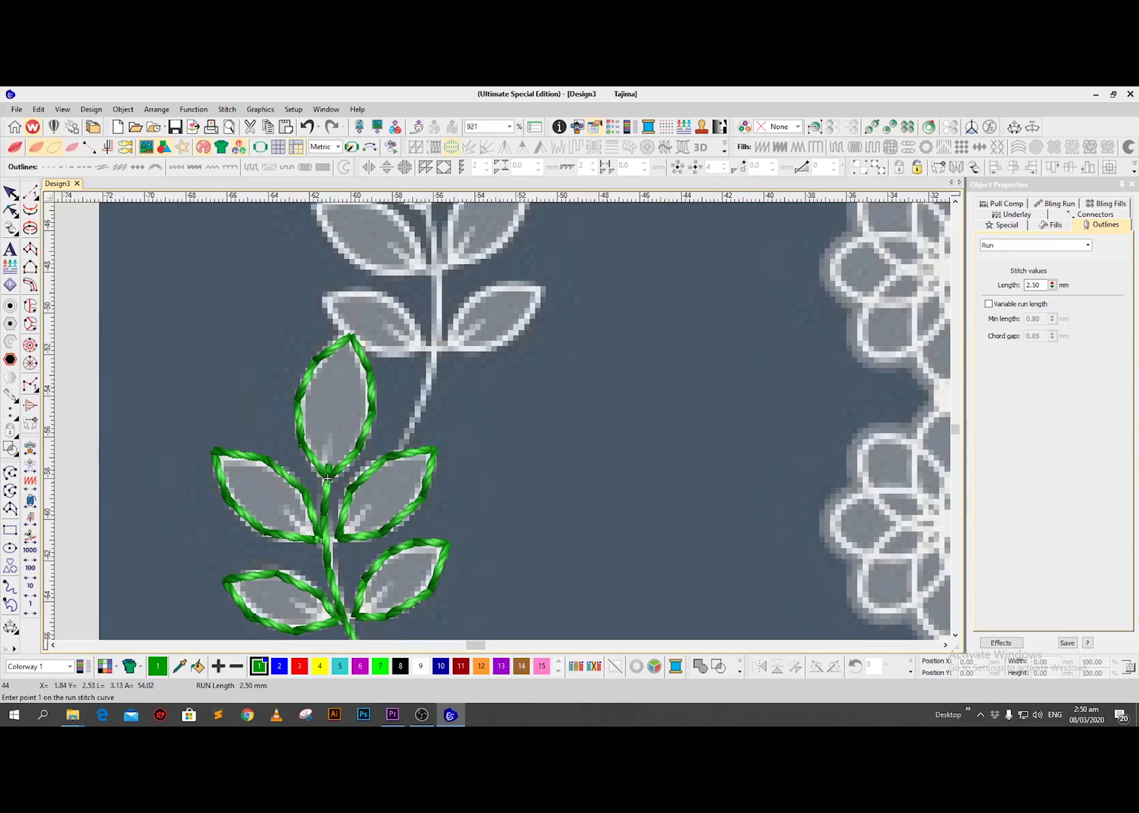
{"action": "scroll", "coordinate": [489, 419], "scroll_direction": "right", "scroll_amount": 2}
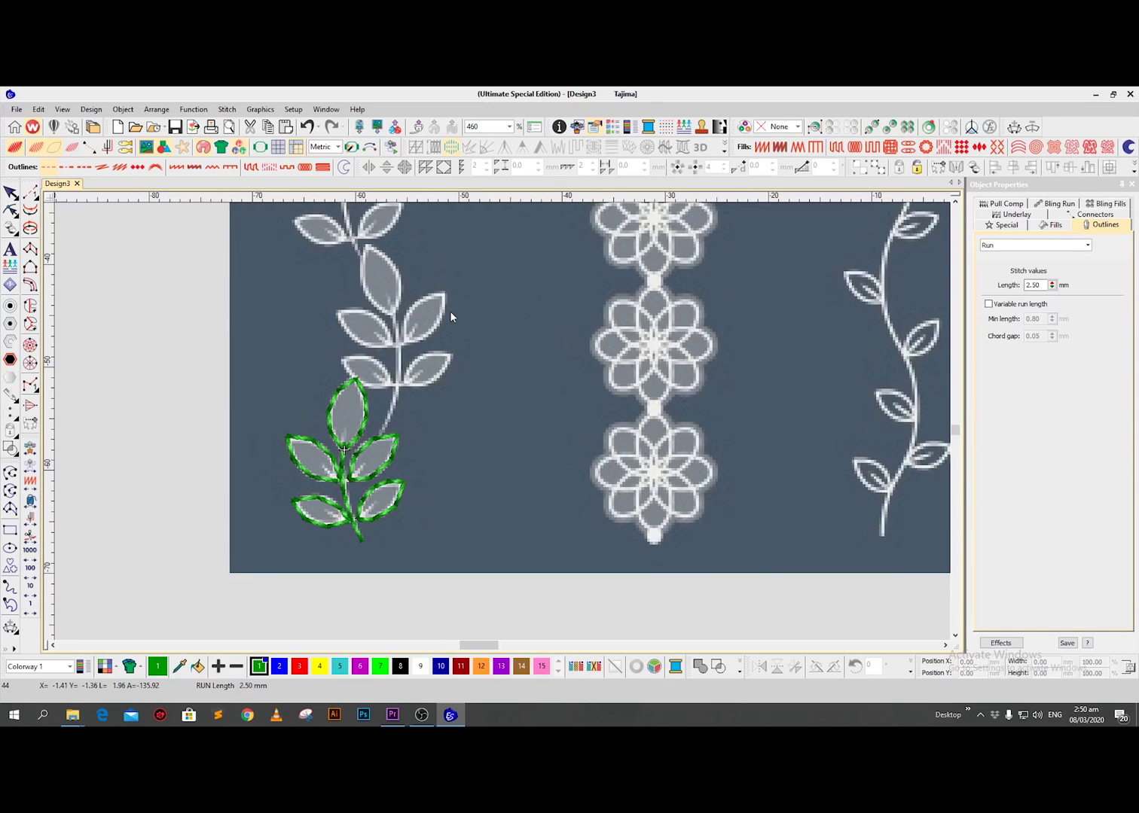
{"action": "scroll", "coordinate": [450, 311], "scroll_direction": "down", "scroll_amount": 4}
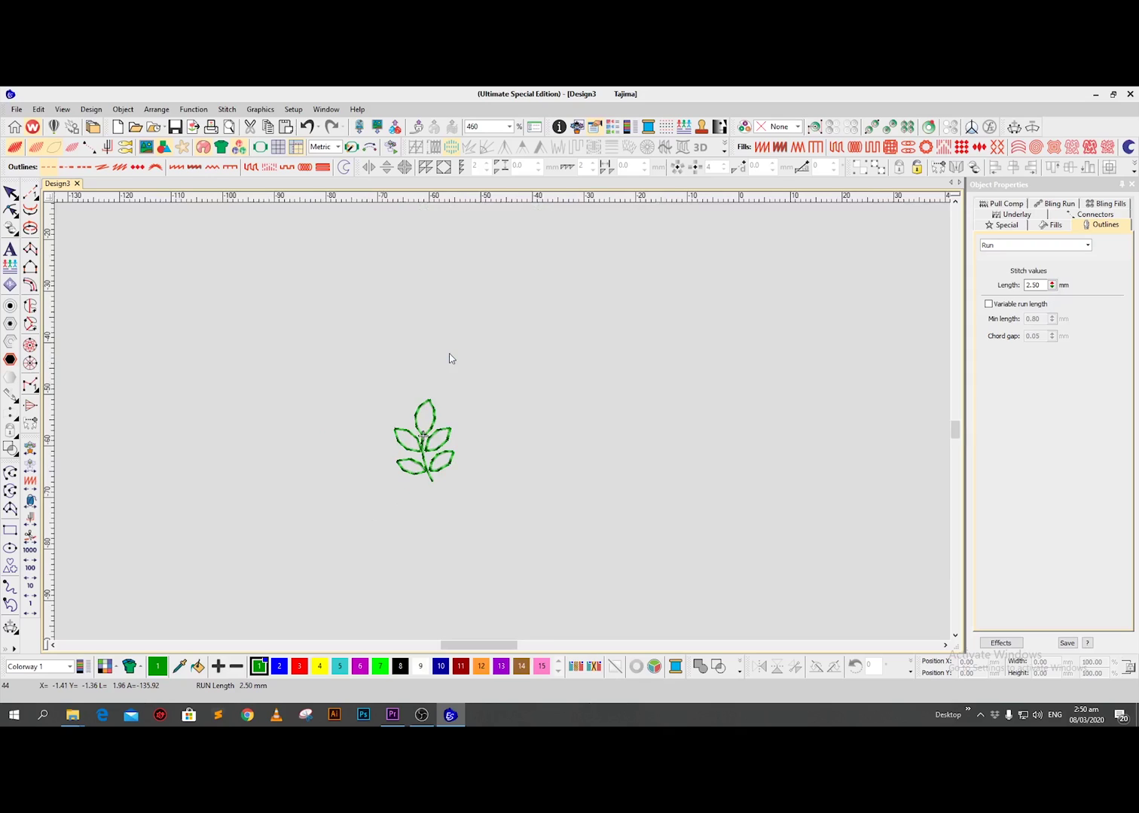
{"action": "scroll", "coordinate": [483, 432], "scroll_direction": "down", "scroll_amount": 1}
{"action": "scroll", "coordinate": [462, 424], "scroll_direction": "right", "scroll_amount": 1}
{"action": "scroll", "coordinate": [462, 425], "scroll_direction": "up", "scroll_amount": 3}
{"action": "scroll", "coordinate": [450, 424], "scroll_direction": "down", "scroll_amount": 1}
{"action": "scroll", "coordinate": [450, 424], "scroll_direction": "left", "scroll_amount": 1}
{"action": "scroll", "coordinate": [429, 439], "scroll_direction": "down", "scroll_amount": 1}
{"action": "scroll", "coordinate": [415, 433], "scroll_direction": "left", "scroll_amount": 1}
{"action": "scroll", "coordinate": [464, 435], "scroll_direction": "up", "scroll_amount": 1}
{"action": "scroll", "coordinate": [464, 435], "scroll_direction": "left", "scroll_amount": 1}
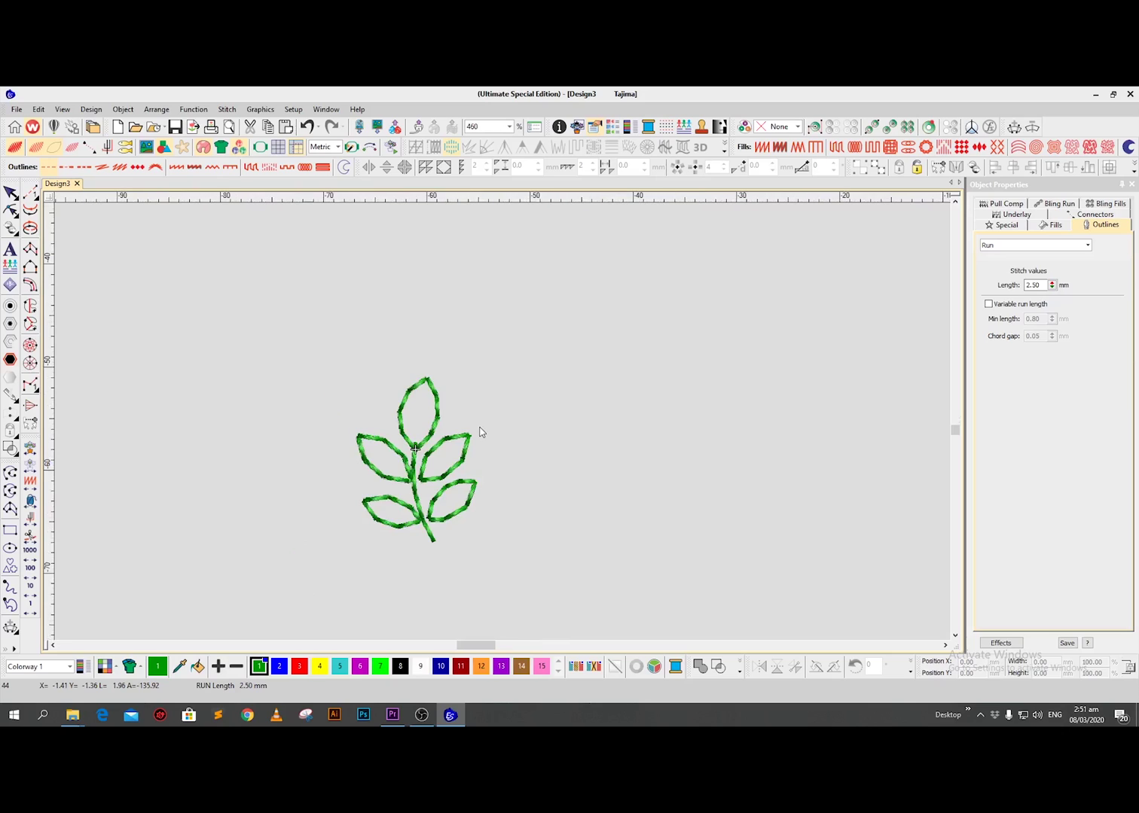
{"action": "key", "text": "d"}
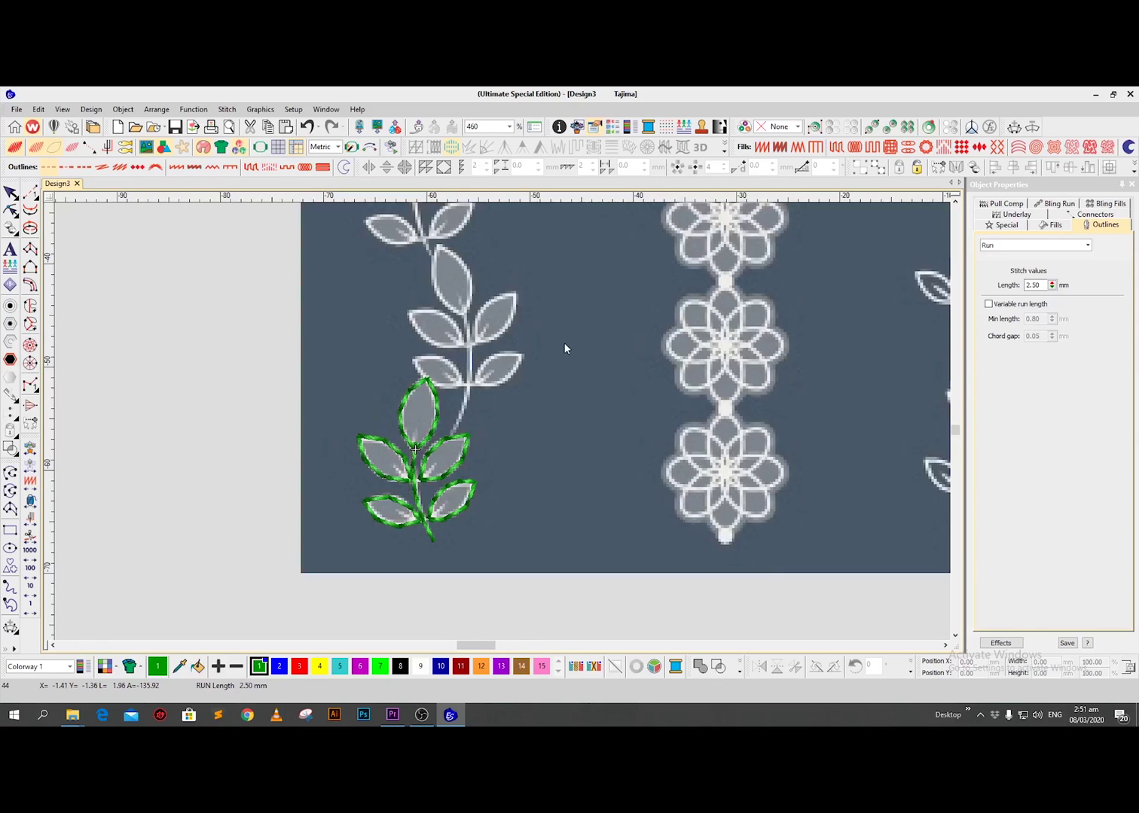
Step: Select the stem and all five traced leaf outlines together and group them
{"action": "left_click_drag", "start_coordinate": [339, 583], "coordinate": [326, 584]}
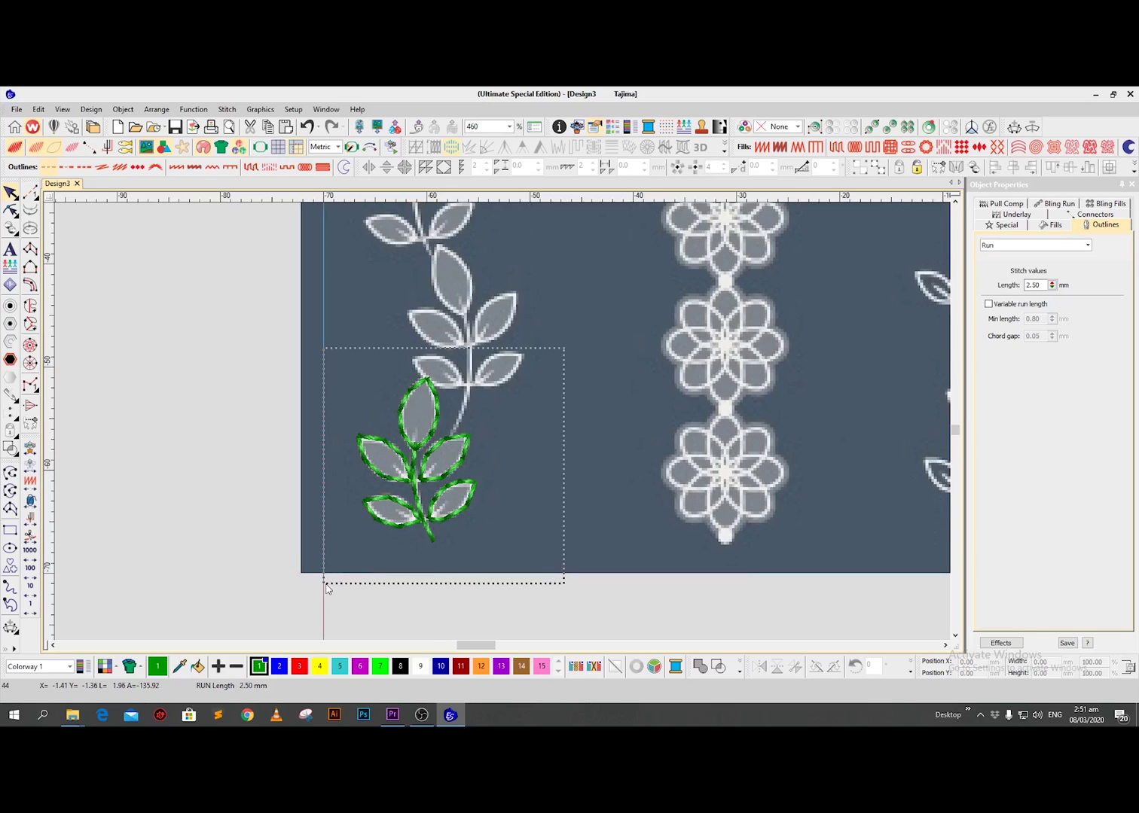
{"action": "left_click_drag", "start_coordinate": [327, 585], "coordinate": [318, 600]}
{"action": "left_click_drag", "start_coordinate": [564, 348], "coordinate": [342, 574]}
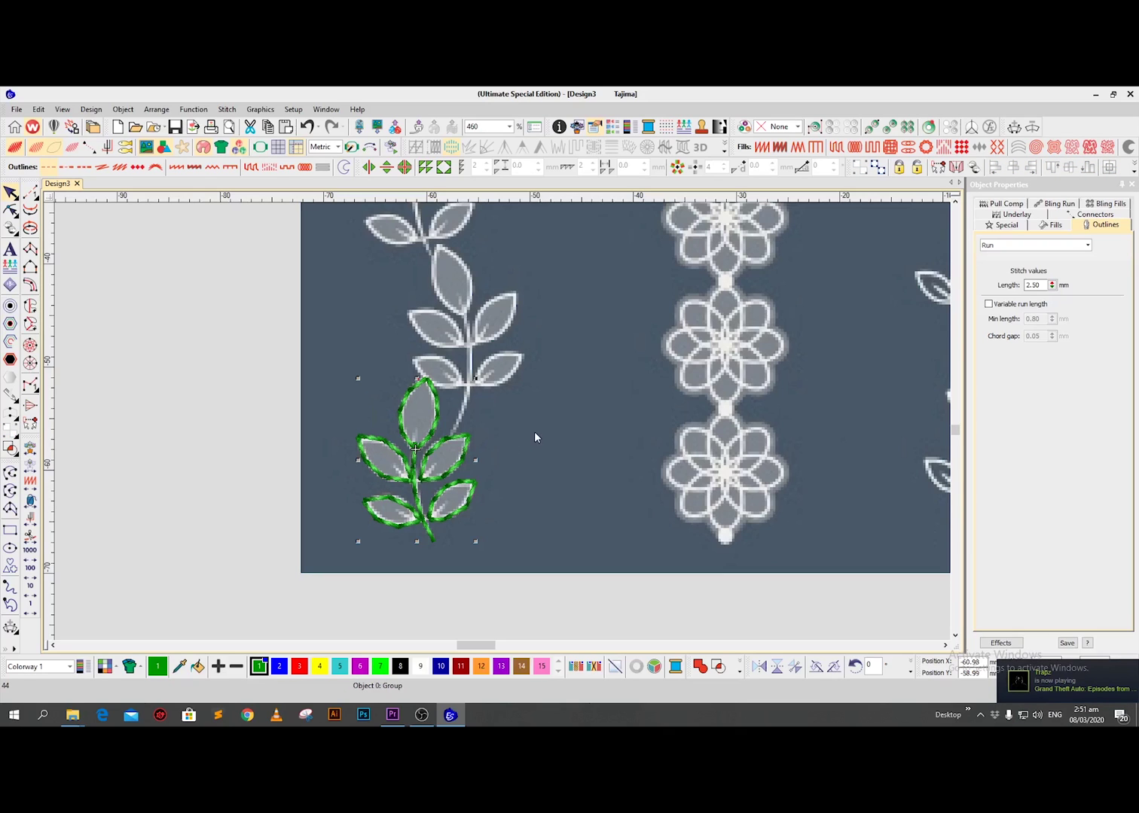
Step: Try moving the grouped sprig off the left side of the image, and try placing a duplicate there
{"action": "left_click_drag", "start_coordinate": [422, 438], "coordinate": [214, 432]}
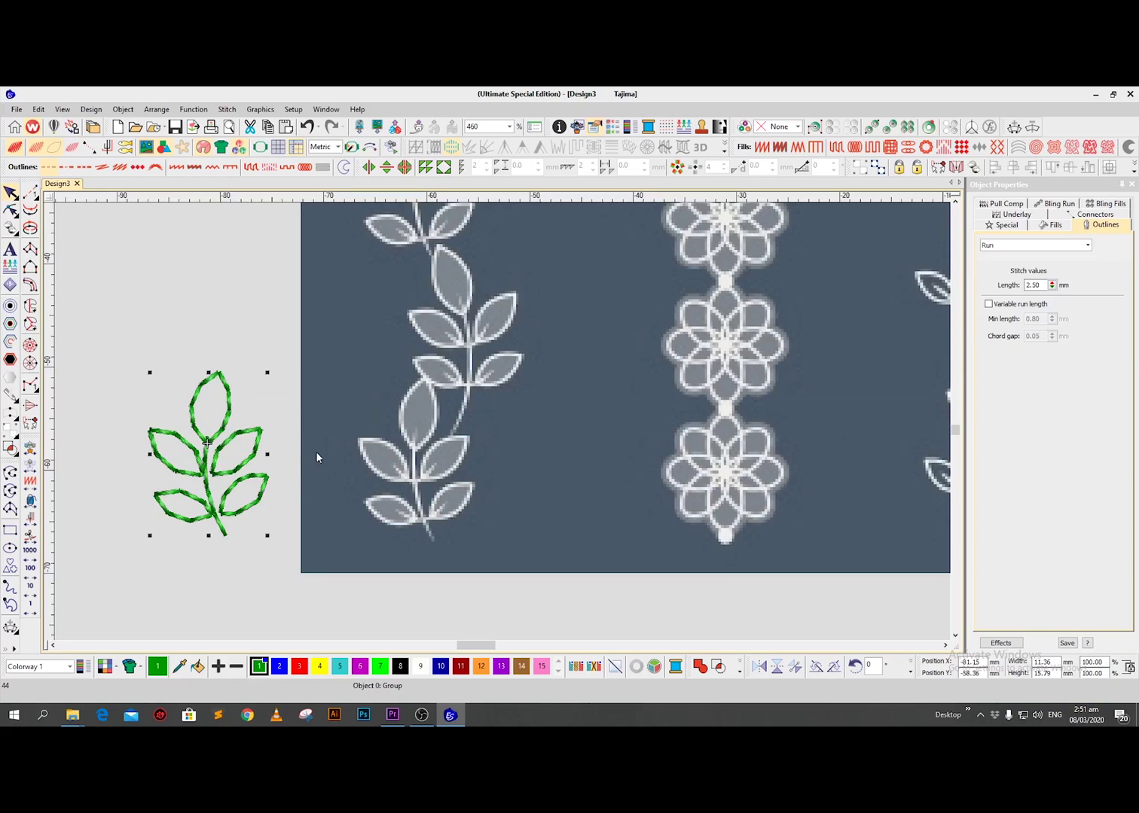
{"action": "key", "text": "ctrl+z"}
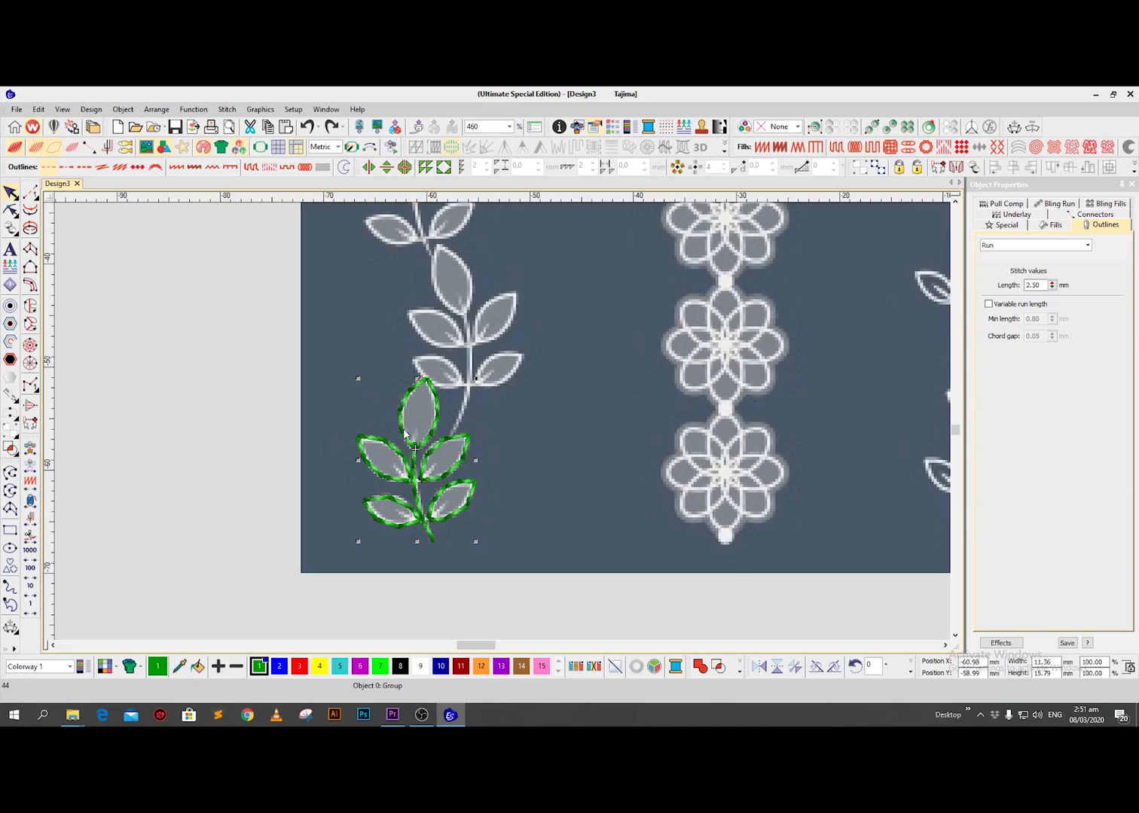
{"action": "left_click_drag", "start_coordinate": [404, 435], "coordinate": [214, 436]}
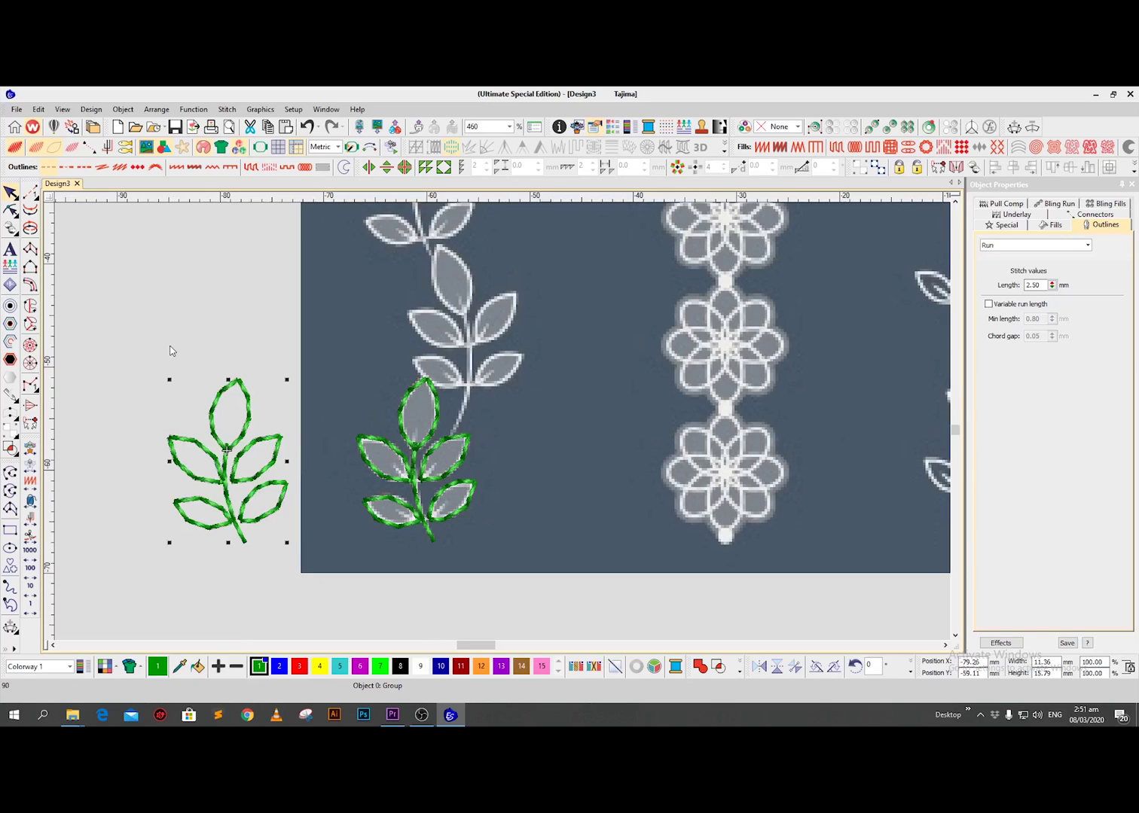
{"action": "key", "text": "Delete"}
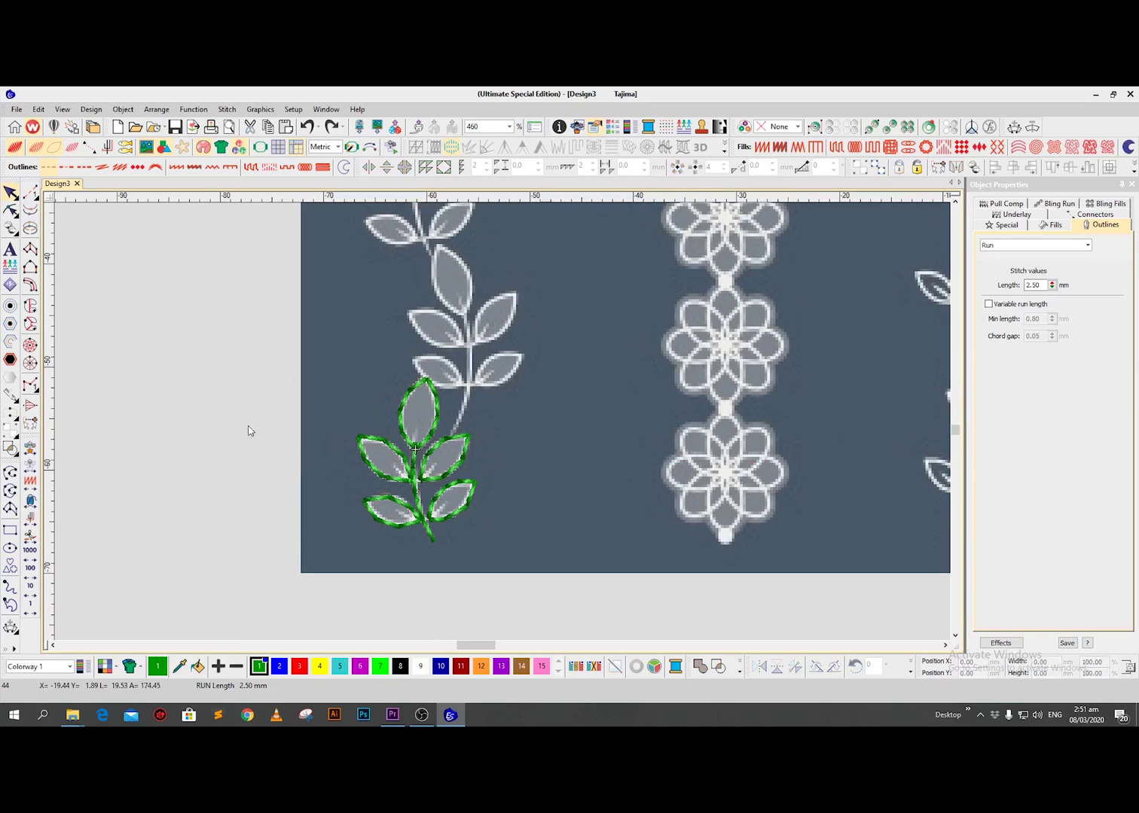
{"action": "left_click", "coordinate": [415, 453]}
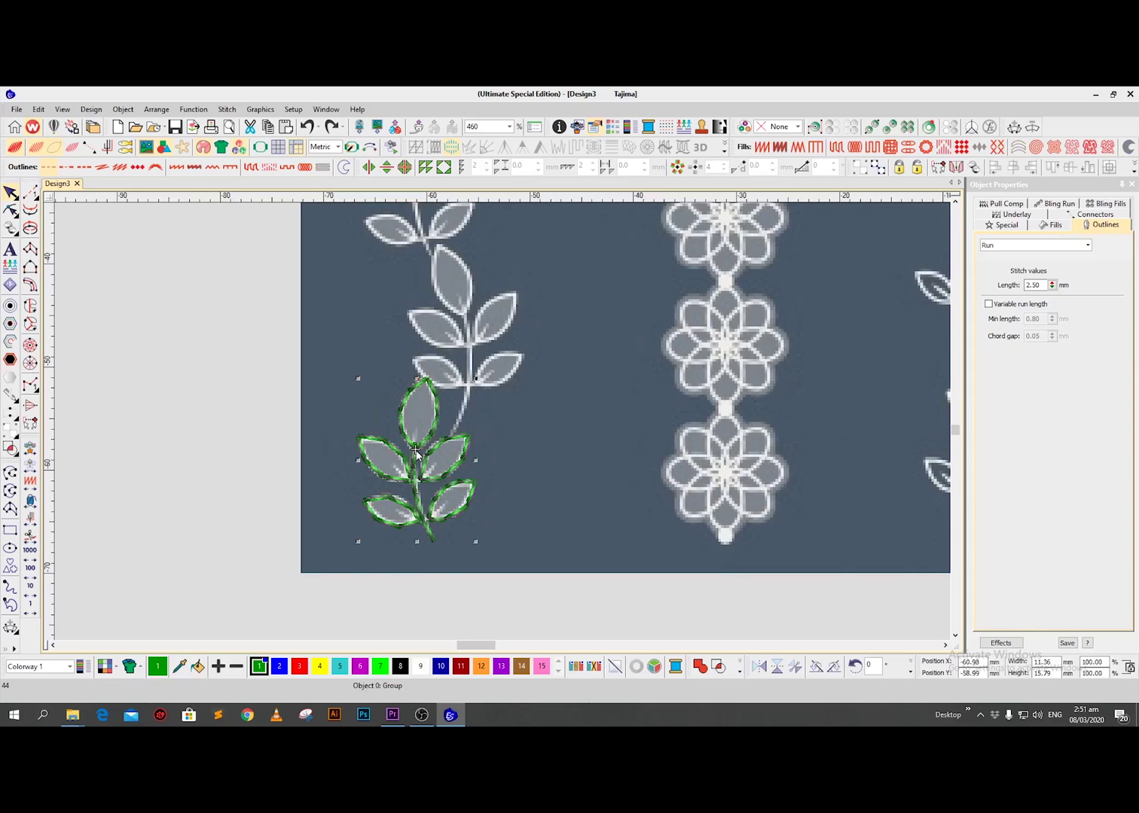
{"action": "left_click_drag", "start_coordinate": [402, 447], "coordinate": [252, 450]}
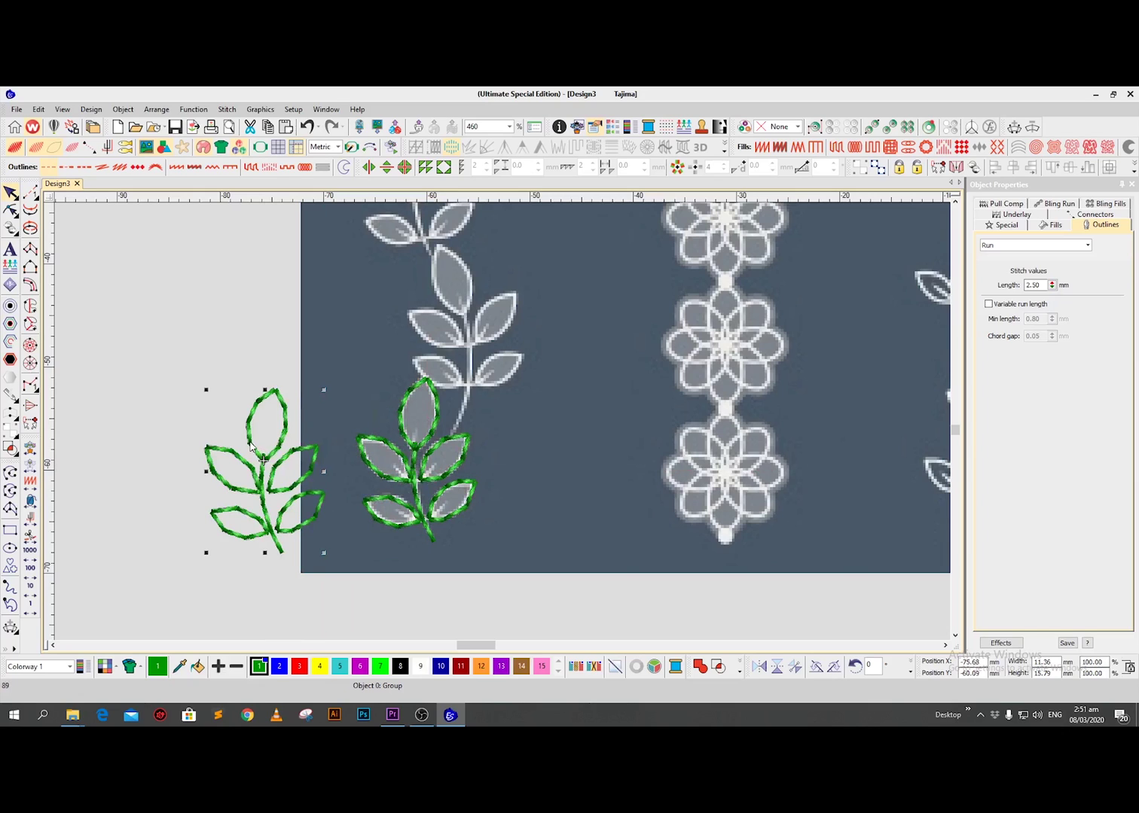
{"action": "key", "text": "ctrl+z"}
Step: Place a duplicate of the grouped sprig over the next sprig up in the image and mirror it horizontally
{"action": "scroll", "coordinate": [499, 471], "scroll_direction": "up", "scroll_amount": 2}
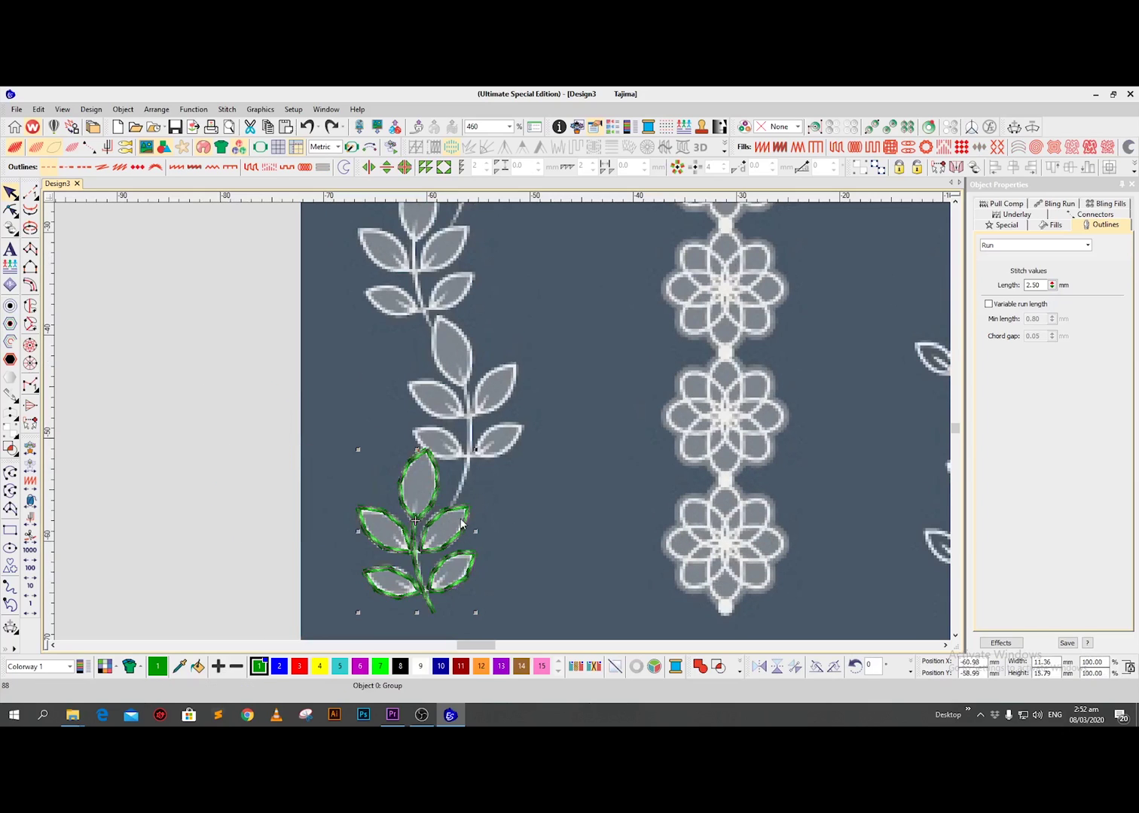
{"action": "left_click_drag", "start_coordinate": [424, 518], "coordinate": [477, 391]}
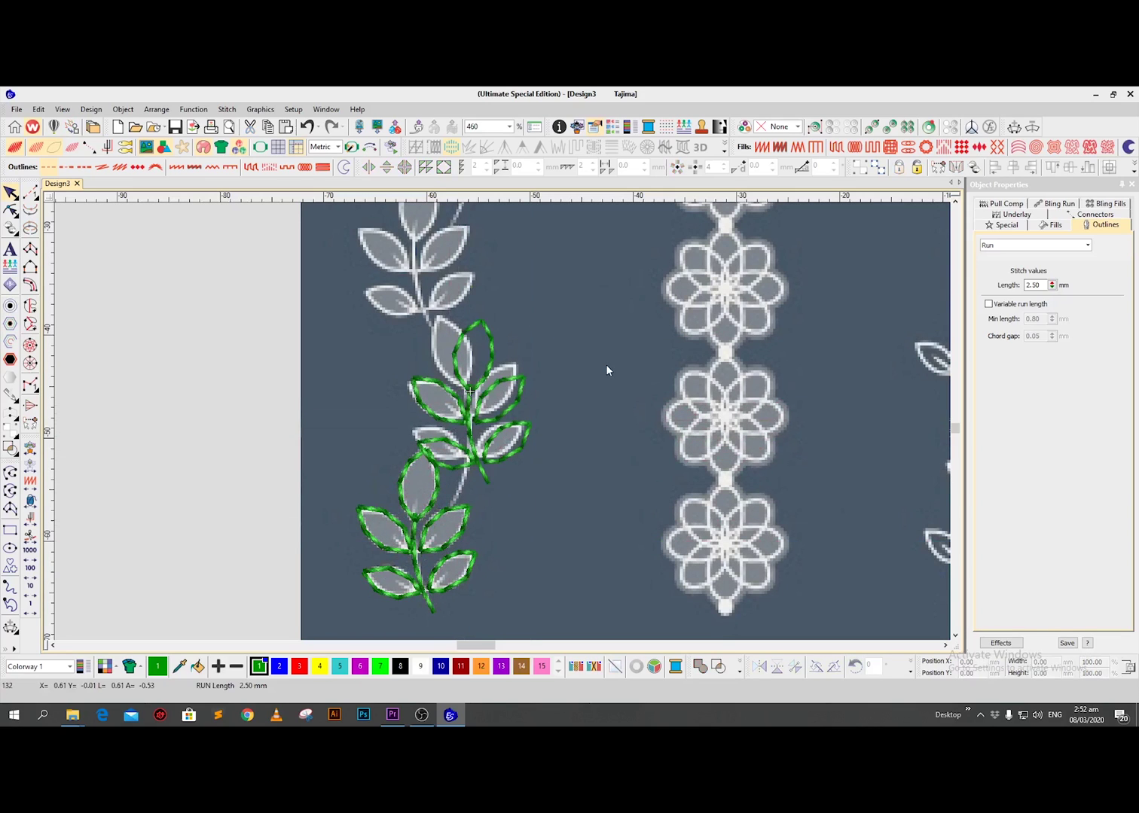
{"action": "left_click", "coordinate": [484, 381]}
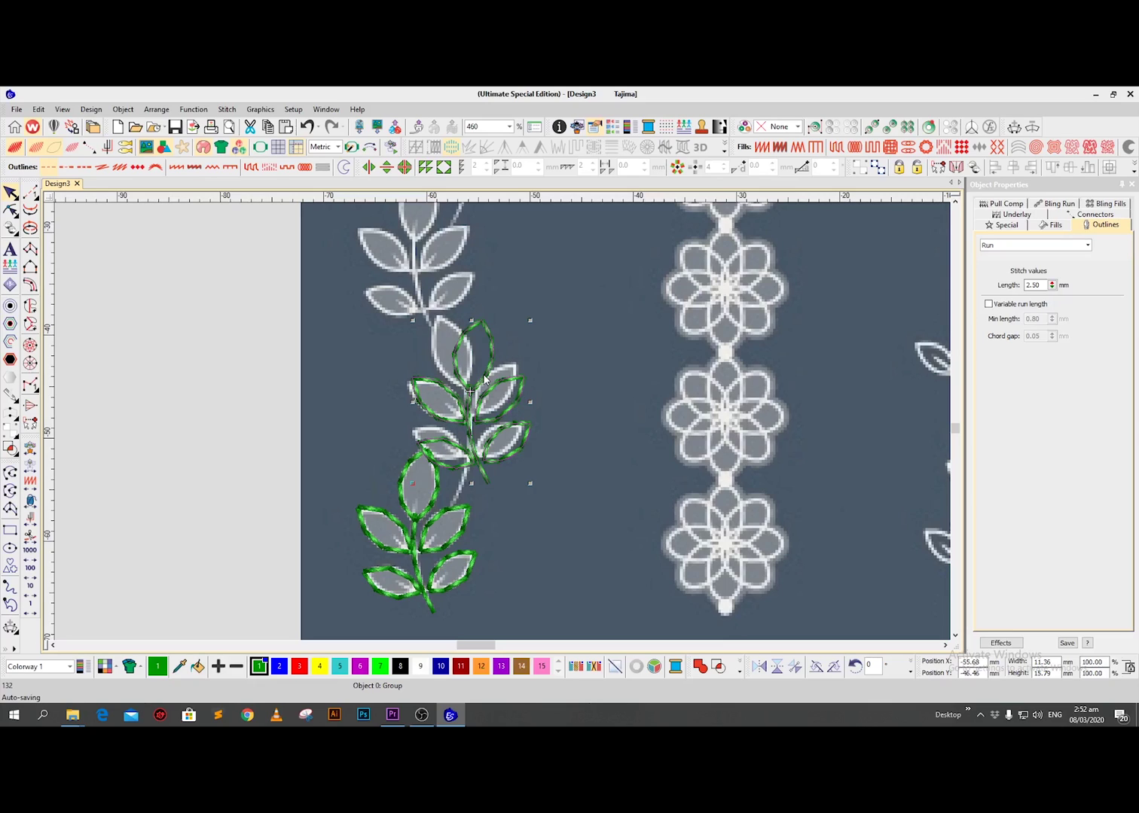
{"action": "key", "text": "ctrl+z"}
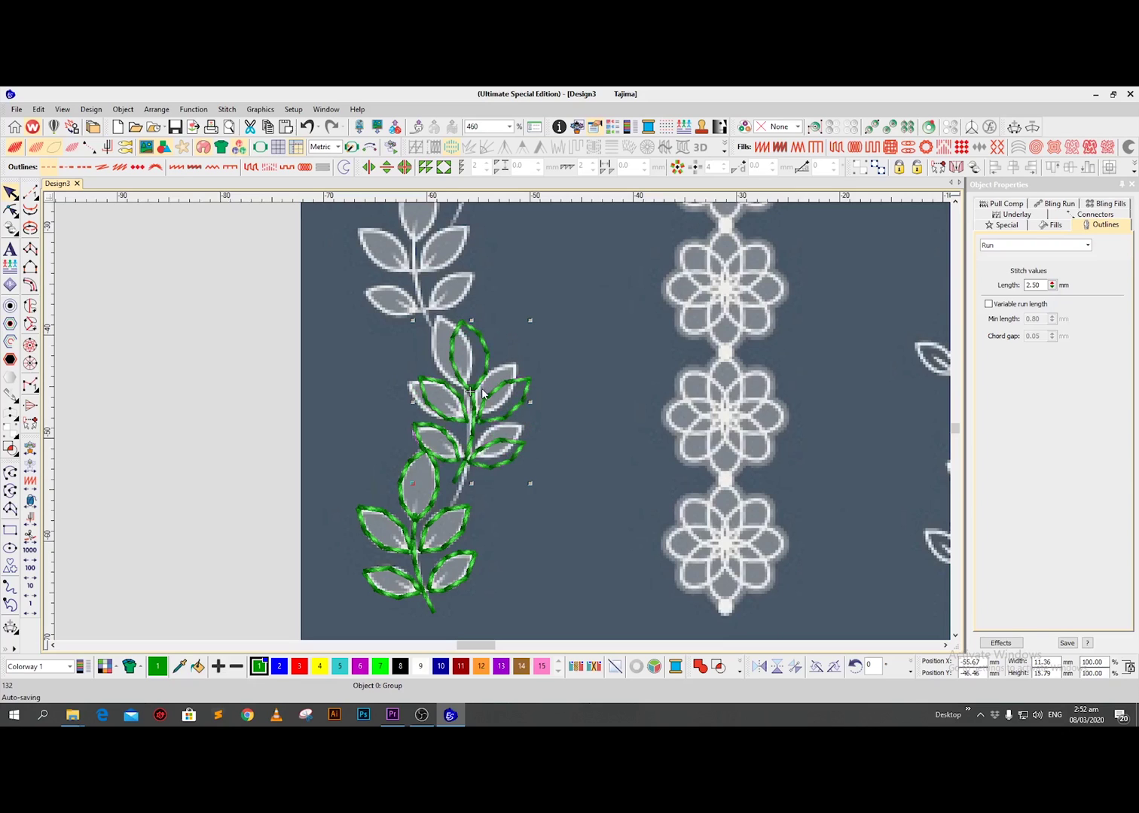
Step: Try moving the mirrored sprig off the left side of the image
{"action": "left_click_drag", "start_coordinate": [483, 351], "coordinate": [220, 337]}
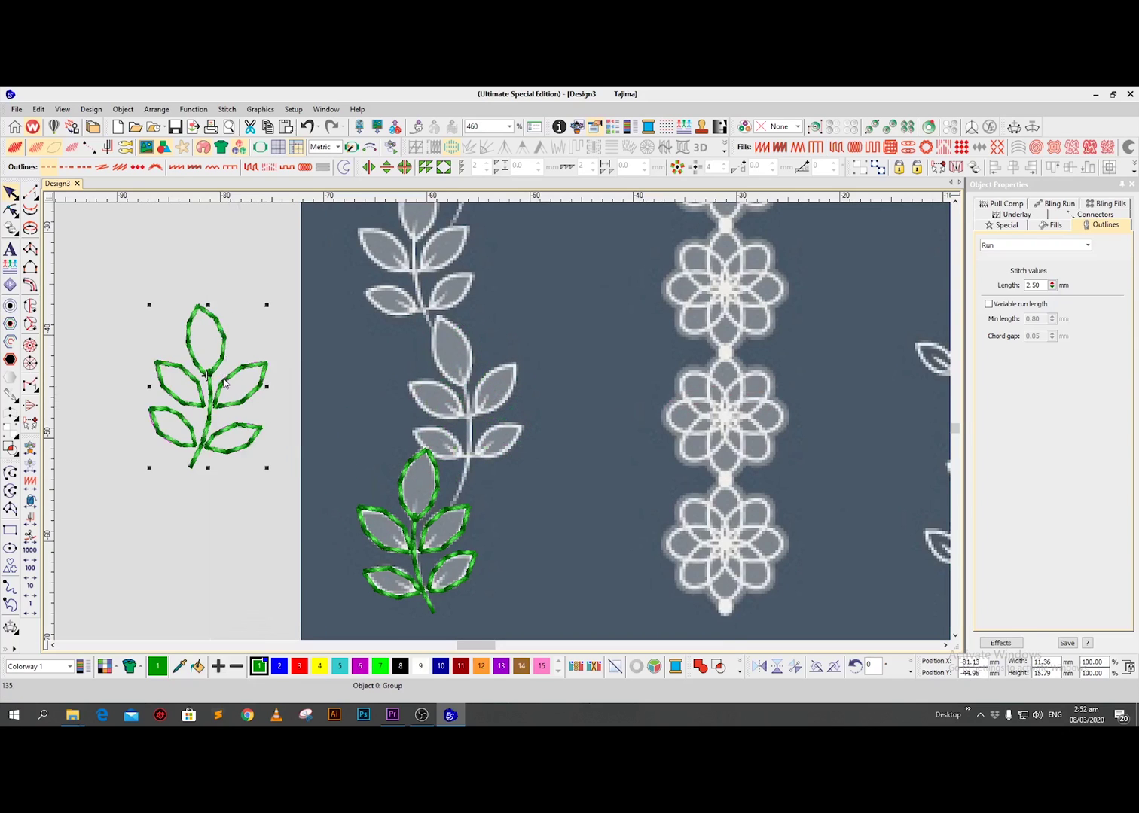
{"action": "left_click_drag", "start_coordinate": [241, 386], "coordinate": [465, 406]}
Step: Hide the background image so only the two stitched sprigs are displayed, and clear the selection
{"action": "key", "text": "ctrl+shift+i"}
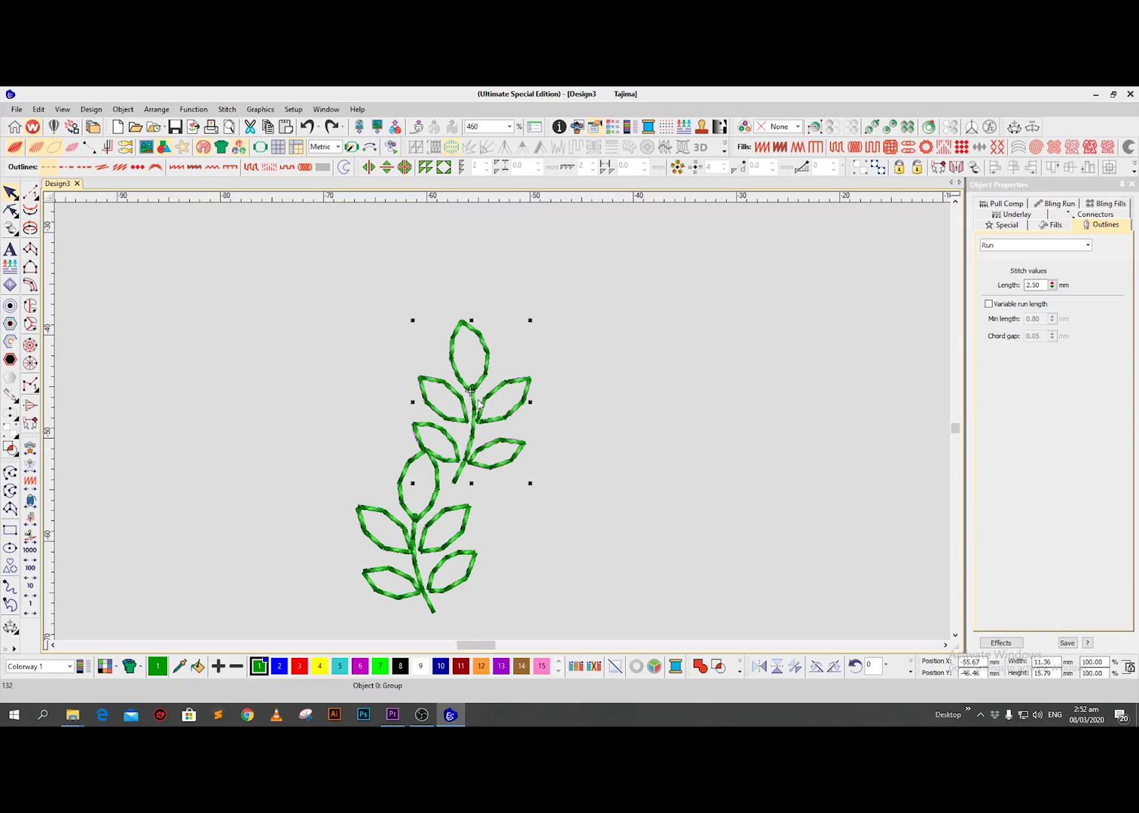
{"action": "key", "text": "ctrl+shift+i"}
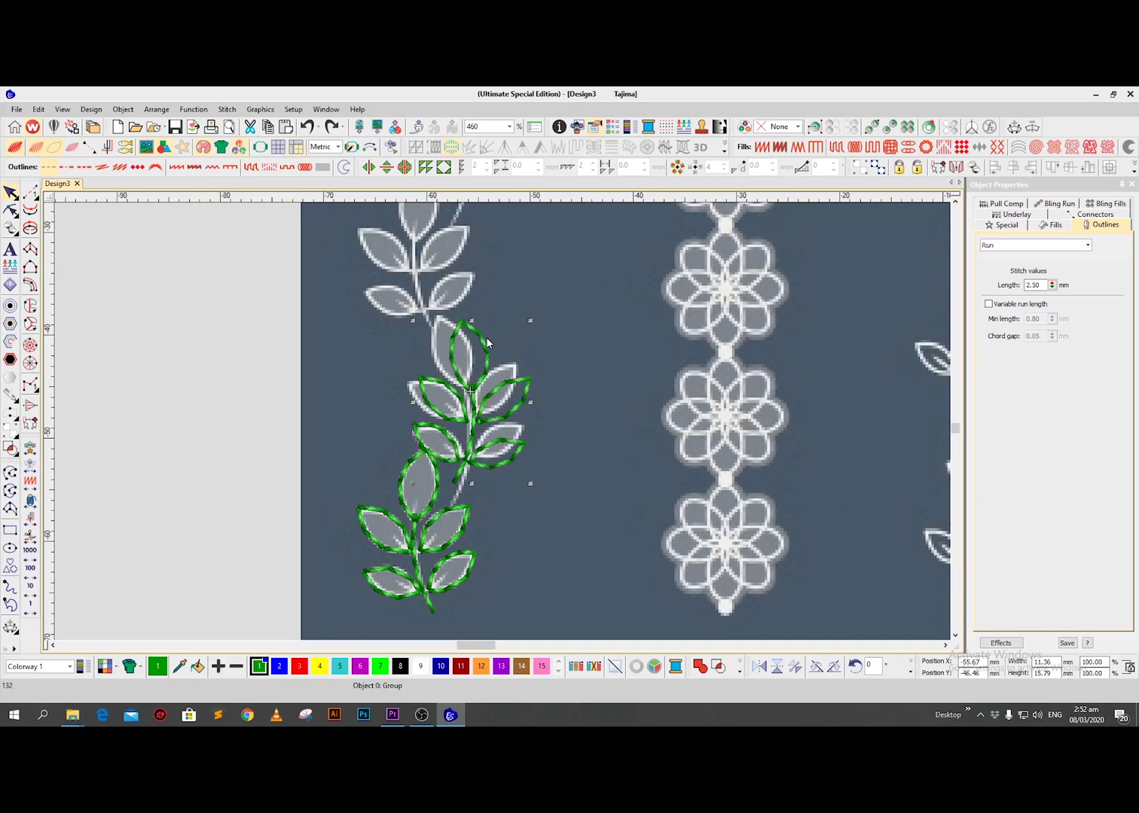
{"action": "key", "text": "ctrl+b"}
{"action": "key", "text": "Escape"}
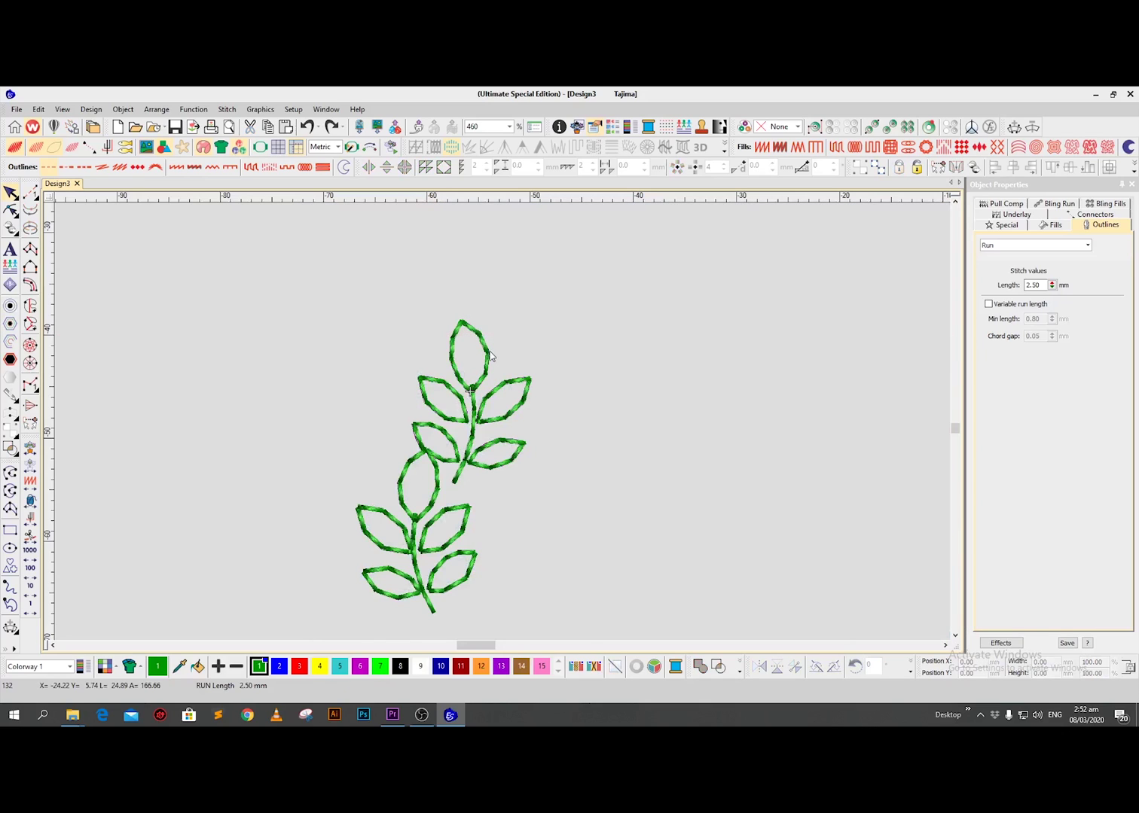
Step: Enlarge the mirrored sprig proportionally from its upper right corner to about 161%, about 18.3 mm wide and 25.4 mm high
{"action": "left_click", "coordinate": [474, 392]}
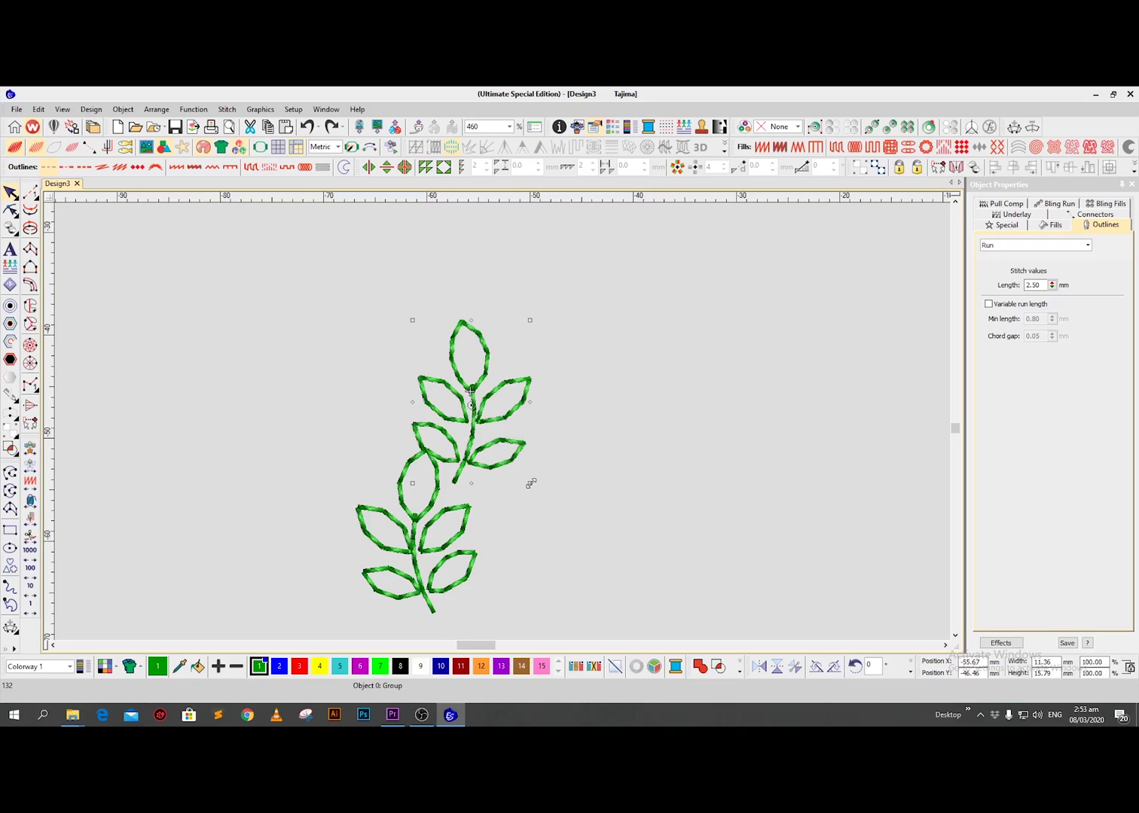
{"action": "left_click", "coordinate": [588, 415]}
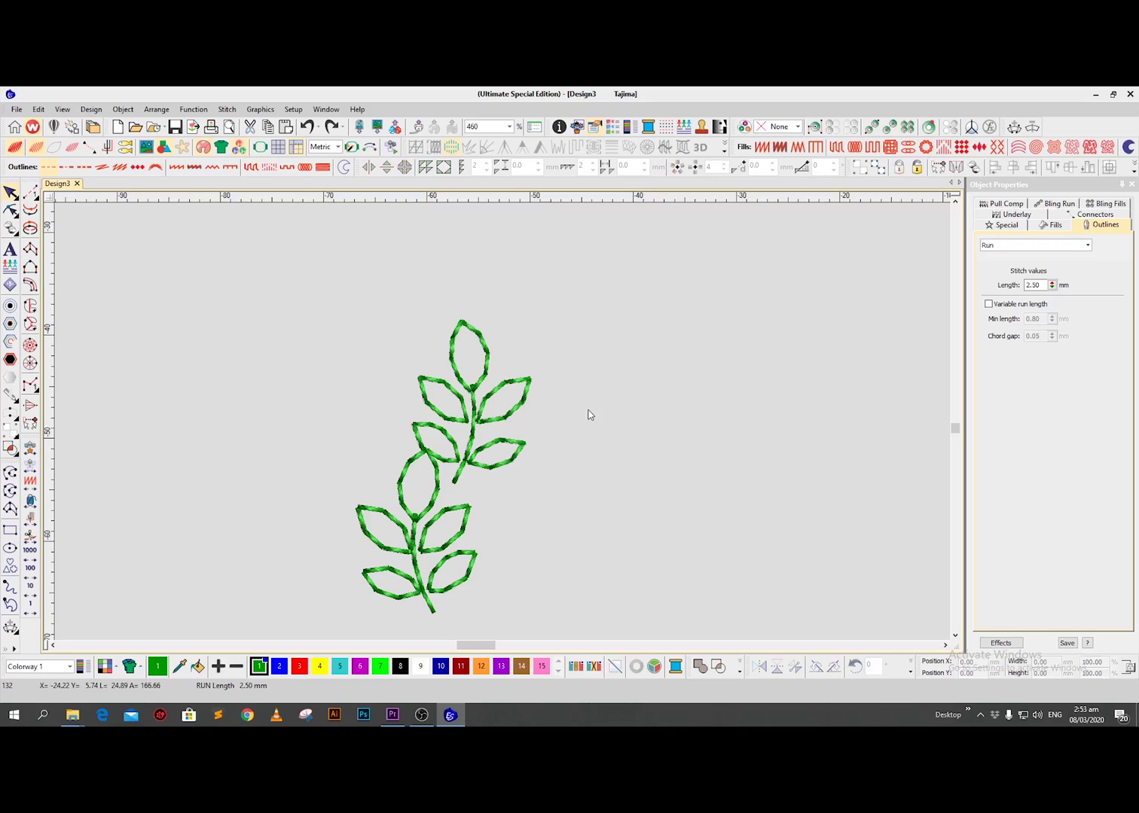
{"action": "left_click", "coordinate": [485, 384]}
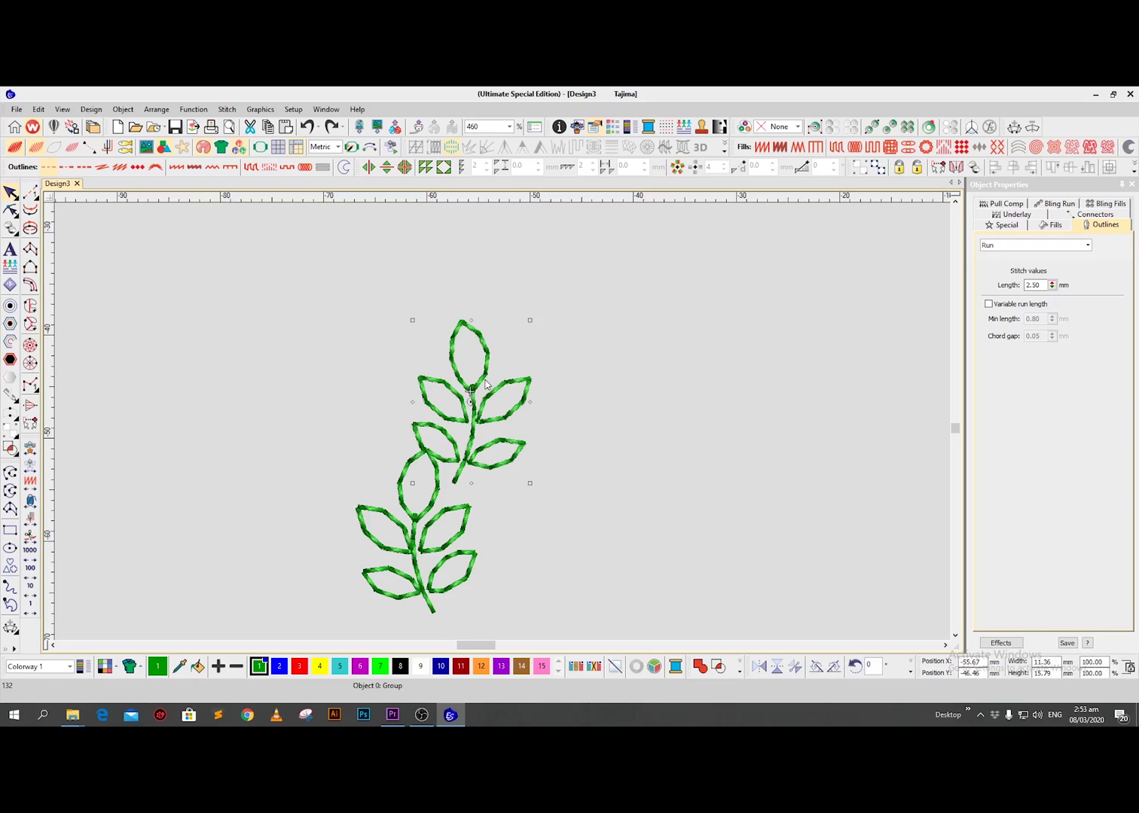
{"action": "left_click", "coordinate": [628, 377]}
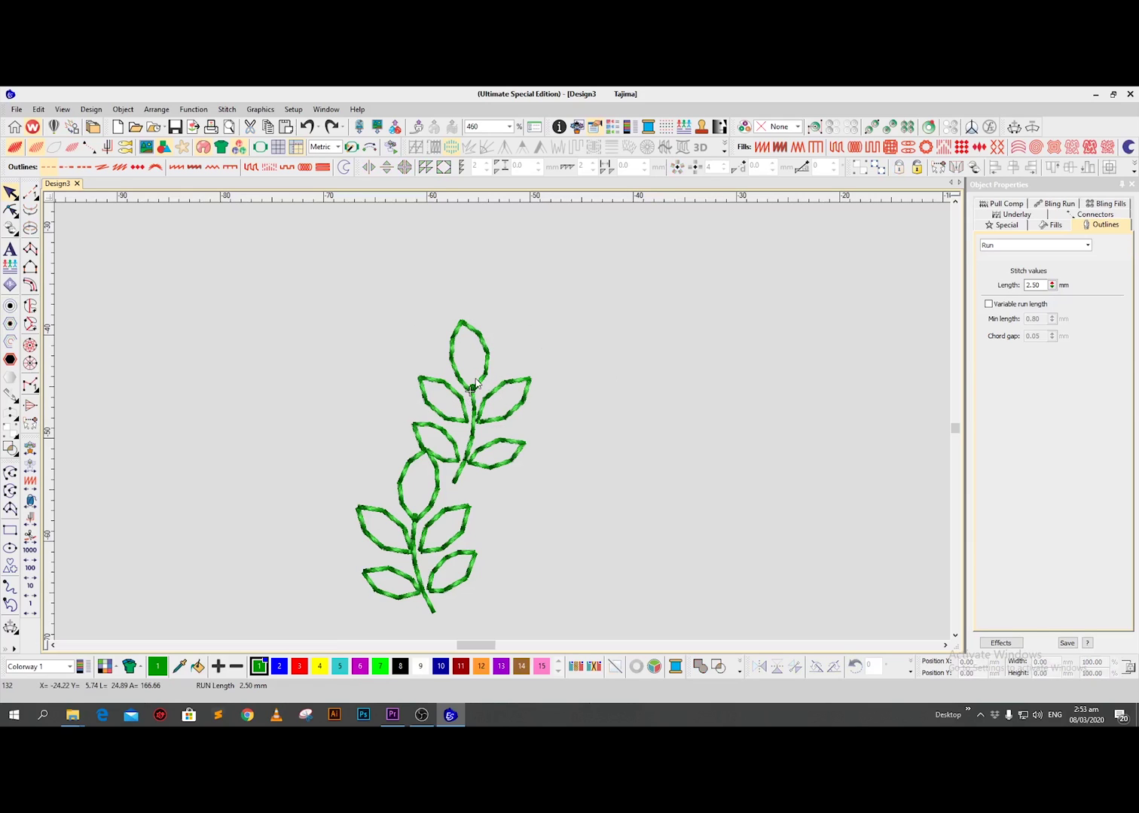
{"action": "left_click", "coordinate": [477, 386]}
{"action": "left_click_drag", "start_coordinate": [530, 320], "coordinate": [601, 222]}
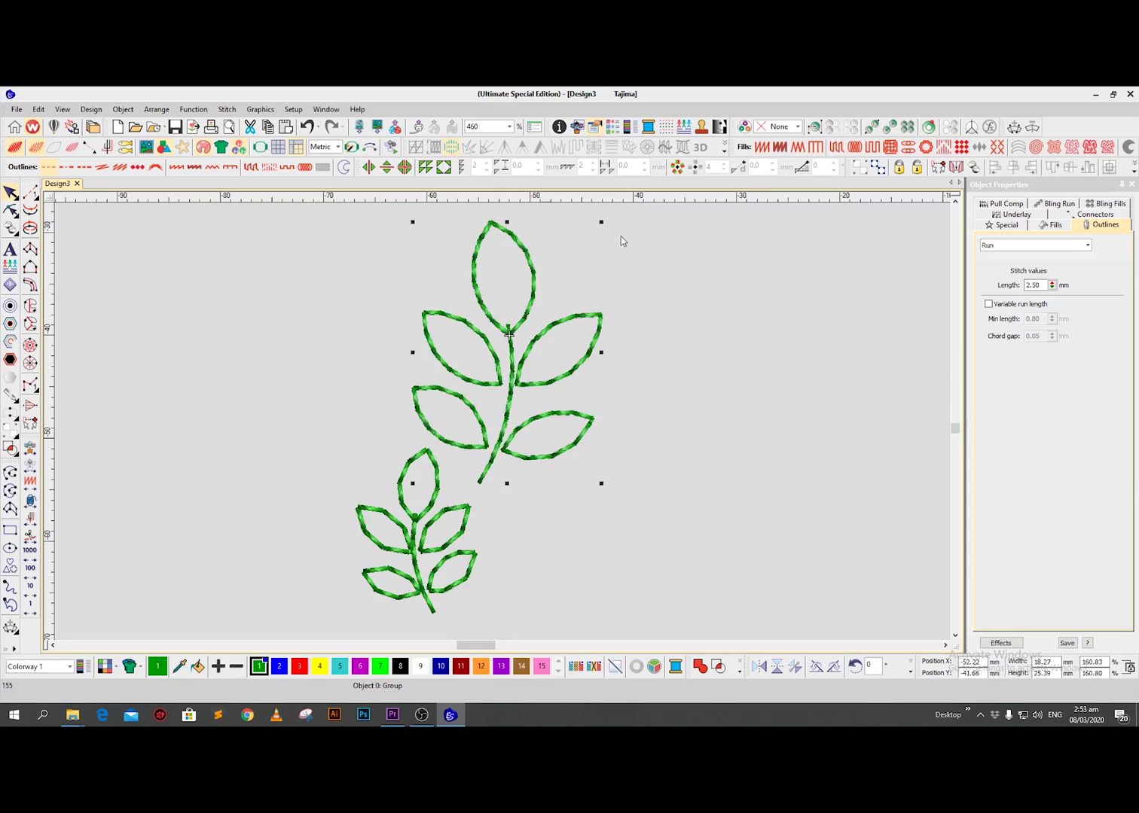
Step: Undo the mirrored sprig's enlargement, try rotating the sprig slightly and over onto its side, and undo the rotations
{"action": "key", "text": "ctrl+z"}
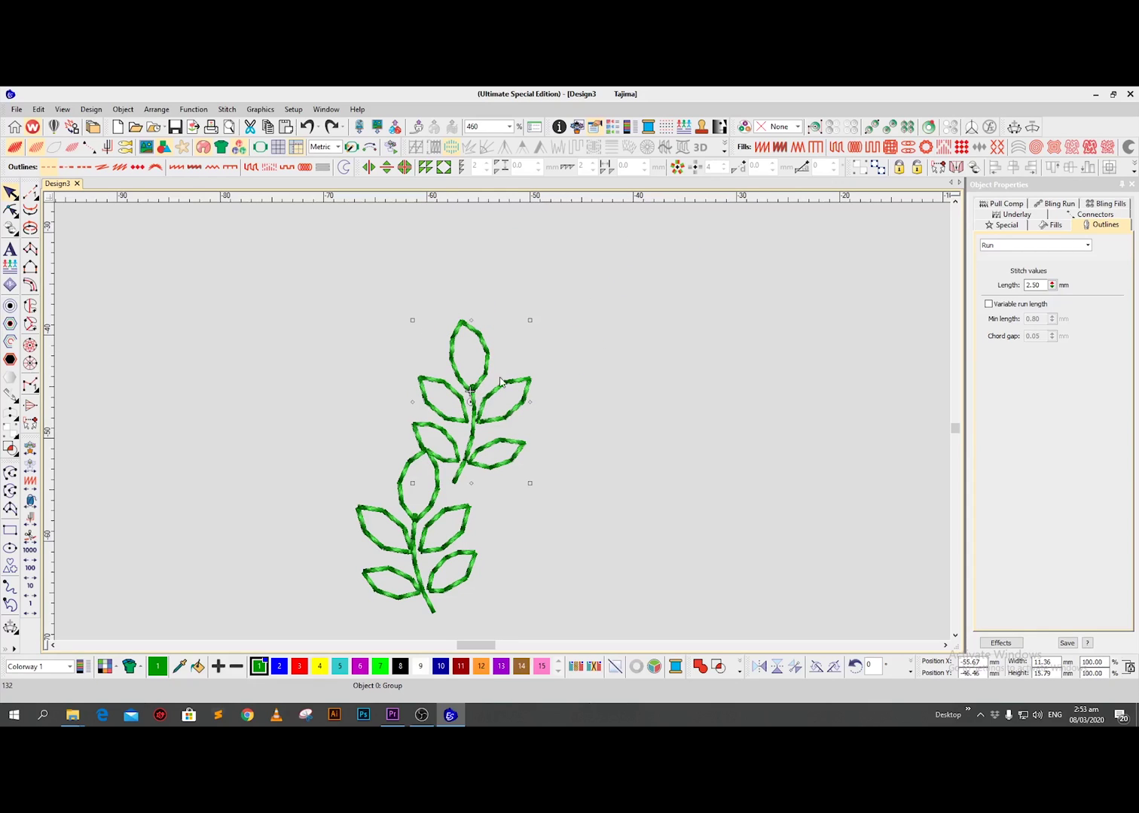
{"action": "left_click_drag", "start_coordinate": [530, 483], "coordinate": [521, 439]}
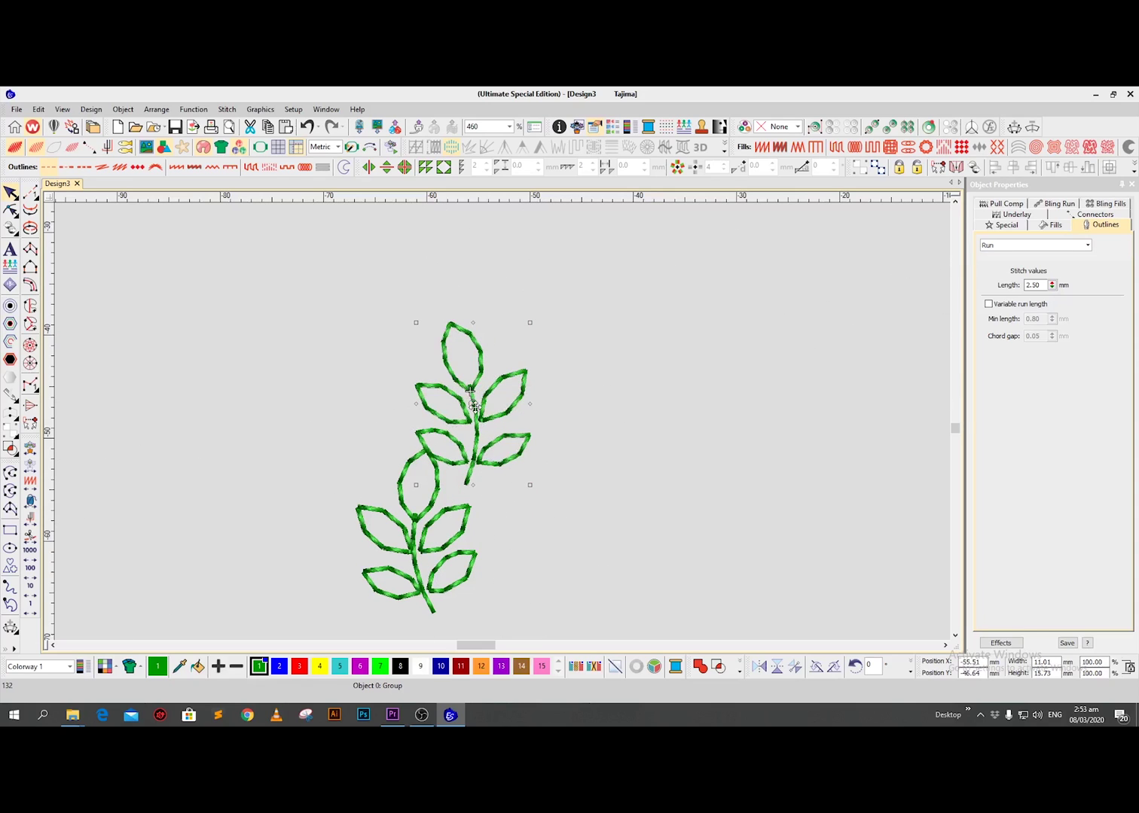
{"action": "left_click_drag", "start_coordinate": [507, 346], "coordinate": [447, 321]}
{"action": "left_click_drag", "start_coordinate": [531, 485], "coordinate": [303, 456]}
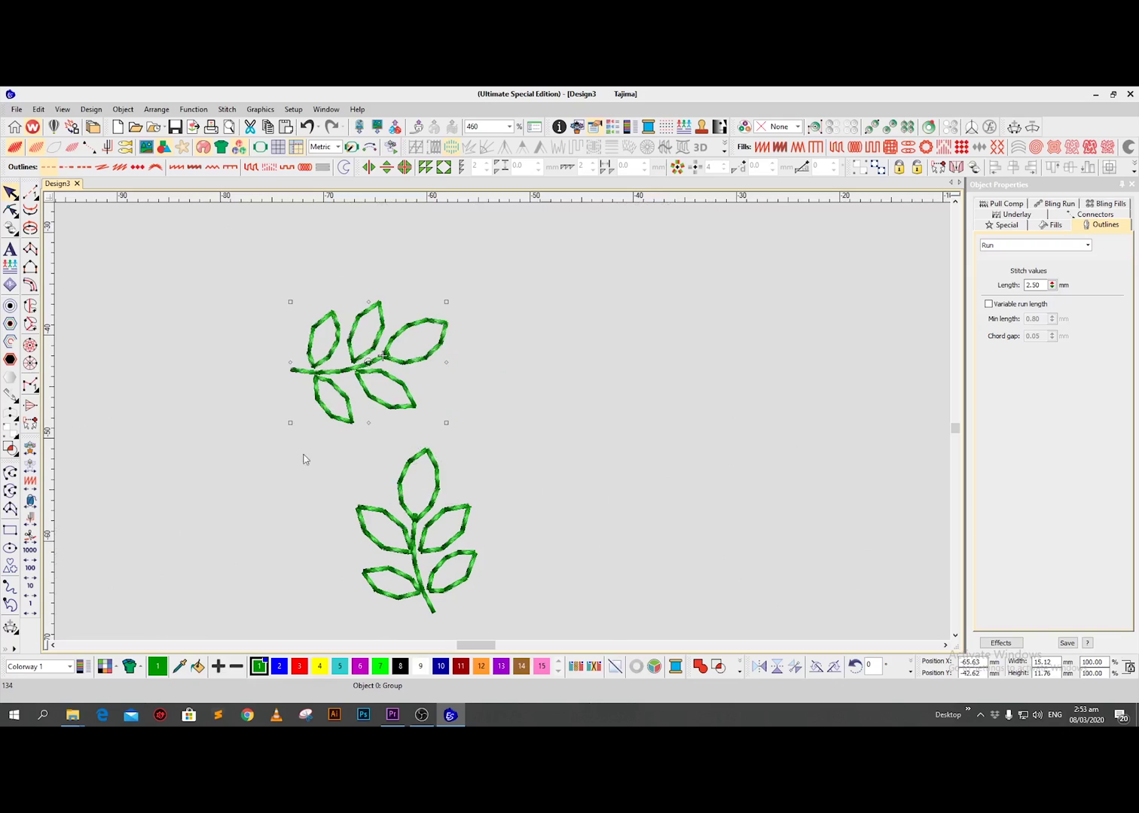
{"action": "key", "text": "ctrl+z"}
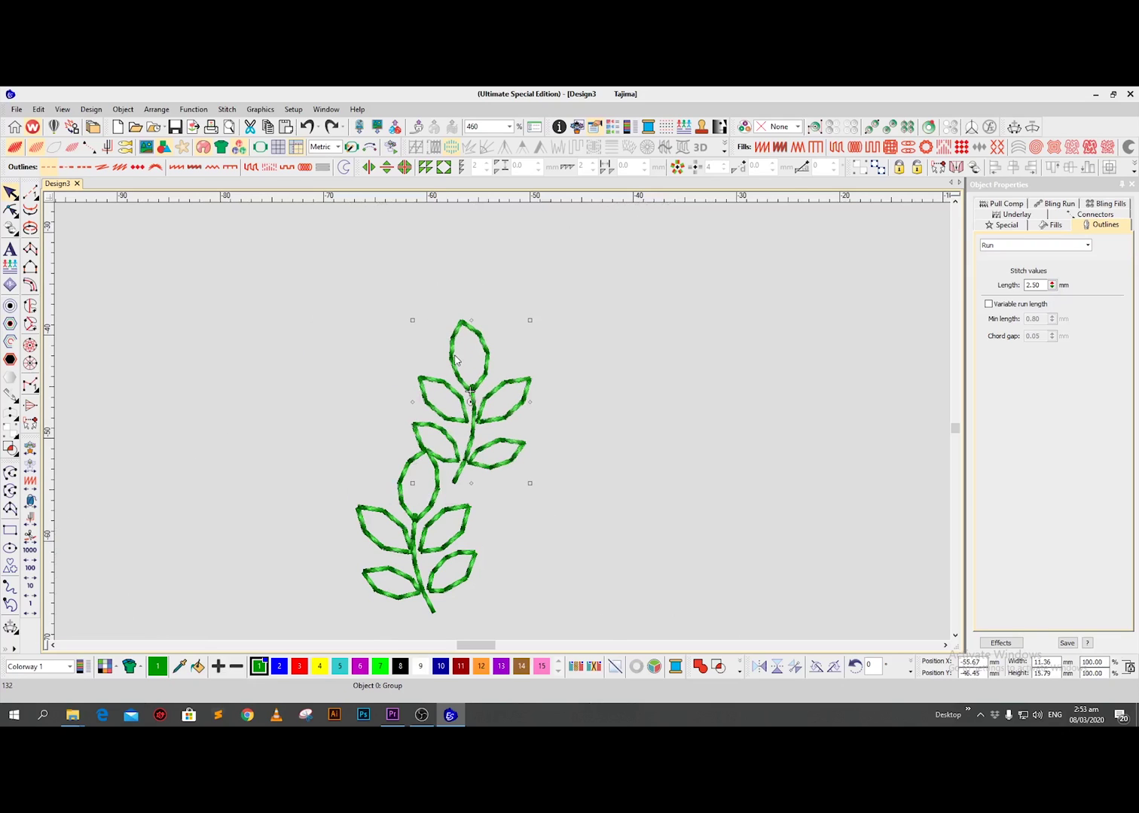
Step: Show the background image, then move and slightly rotate the mirrored sprig so its leaves match the second sprig in the image
{"action": "key", "text": "shift+b"}
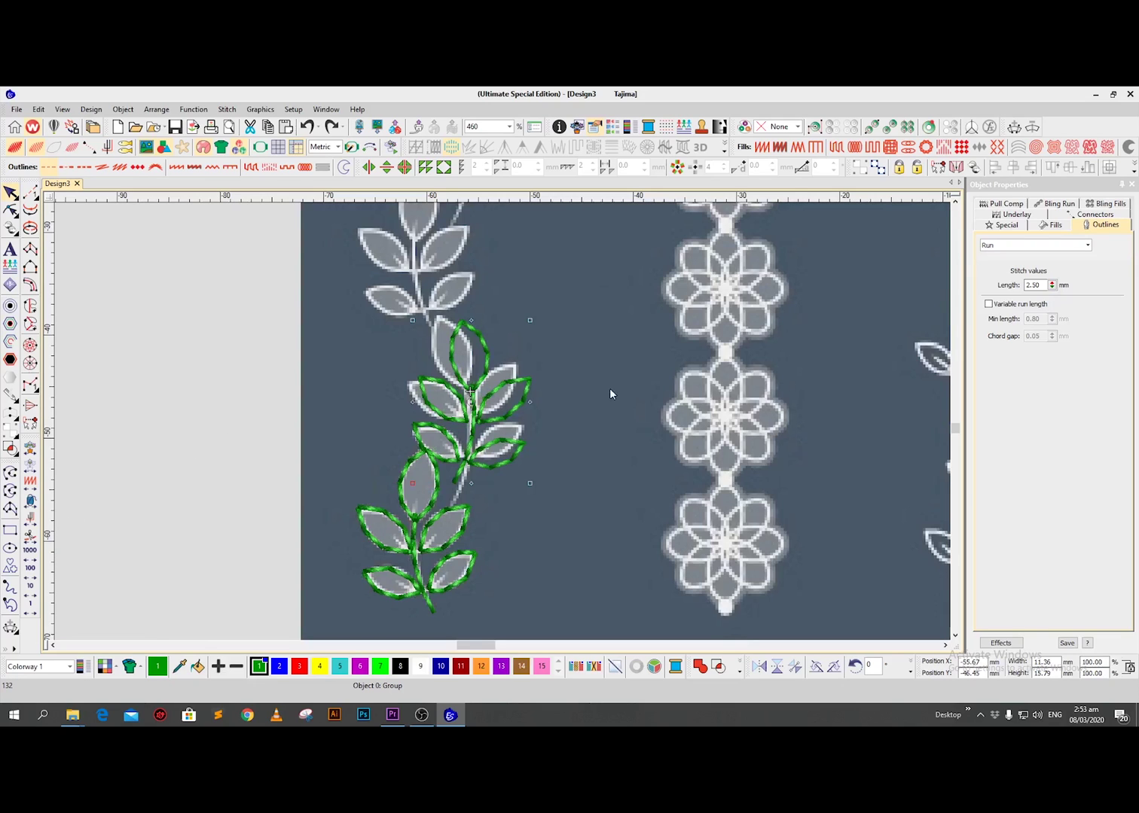
{"action": "left_click_drag", "start_coordinate": [470, 328], "coordinate": [446, 325]}
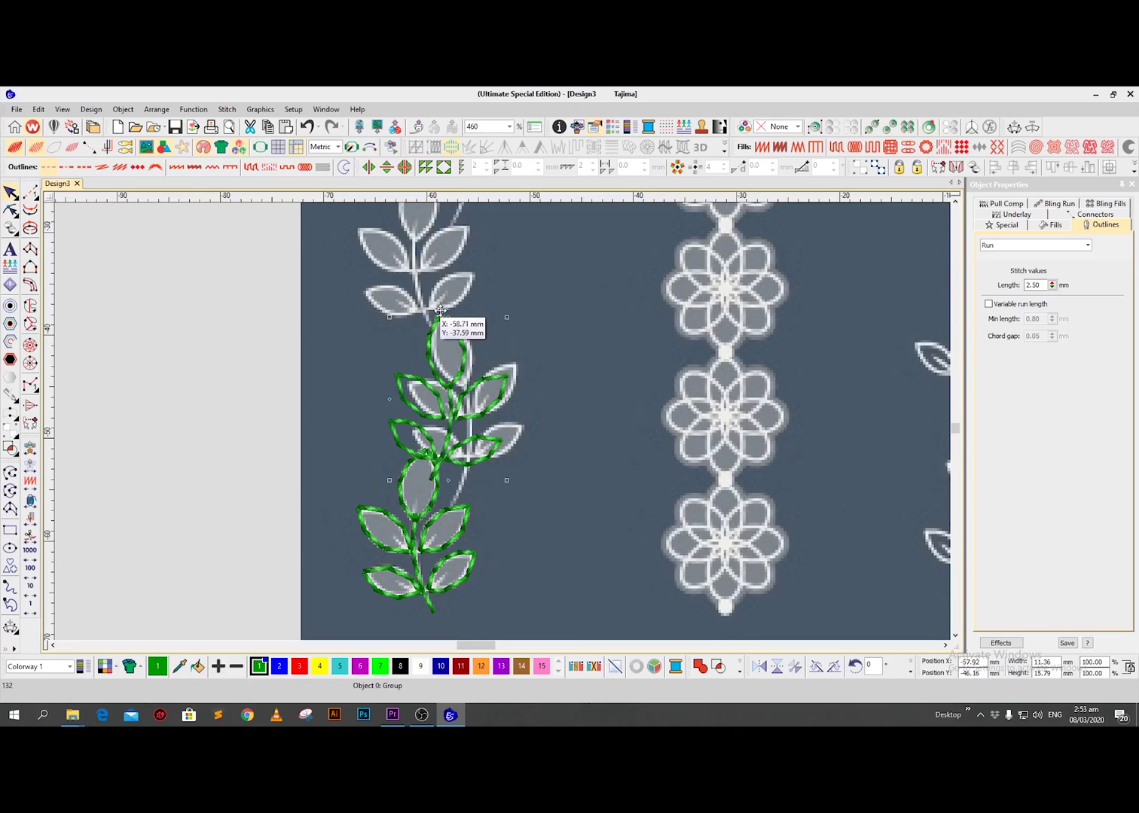
{"action": "left_click_drag", "start_coordinate": [506, 487], "coordinate": [540, 464]}
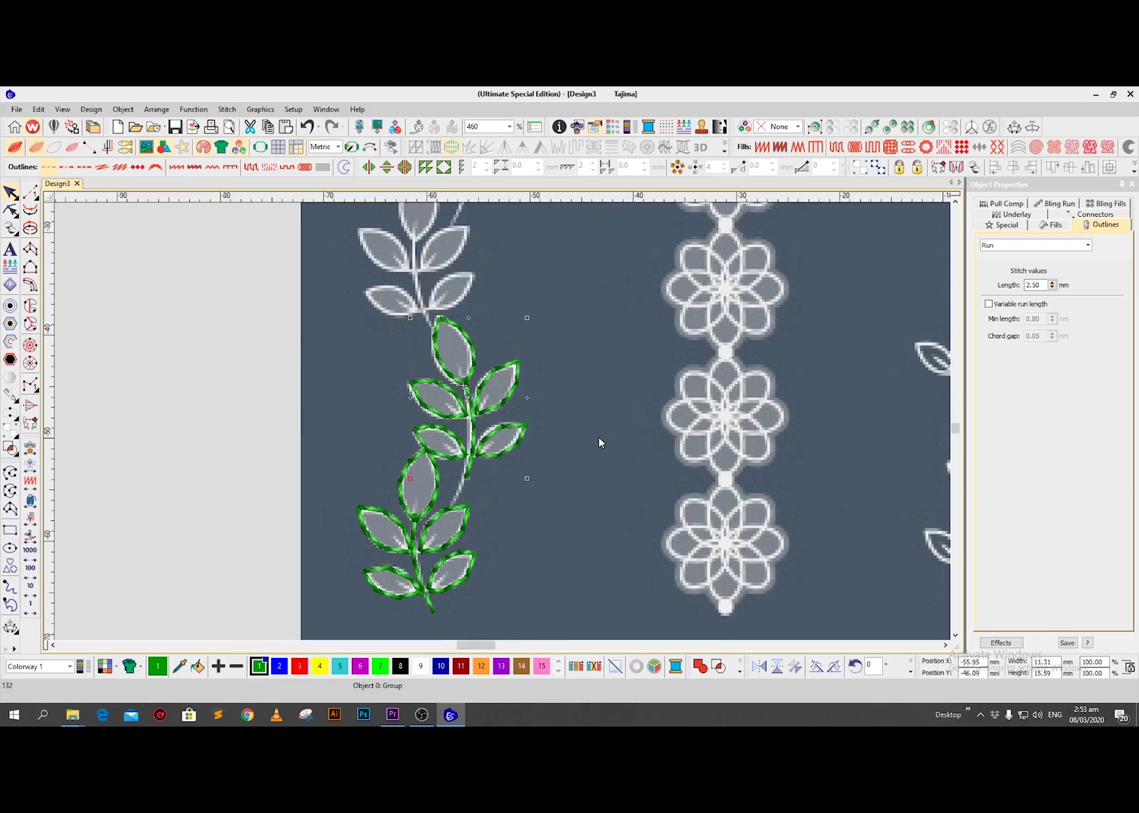
{"action": "left_click", "coordinate": [598, 437]}
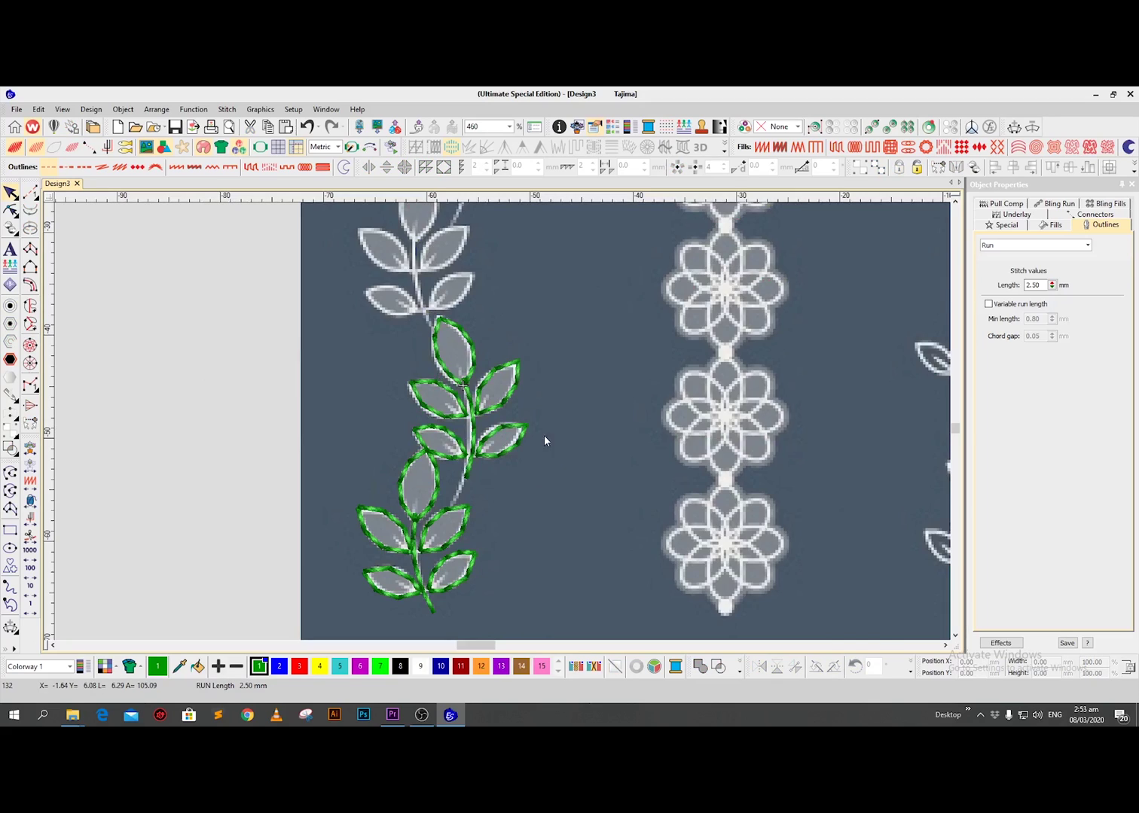
Step: Hide the background image and reshape the mirrored sprig's stem, extending its lower end to the lower sprig's upper right leaf
{"action": "key", "text": "d"}
{"action": "left_click", "coordinate": [479, 437]}
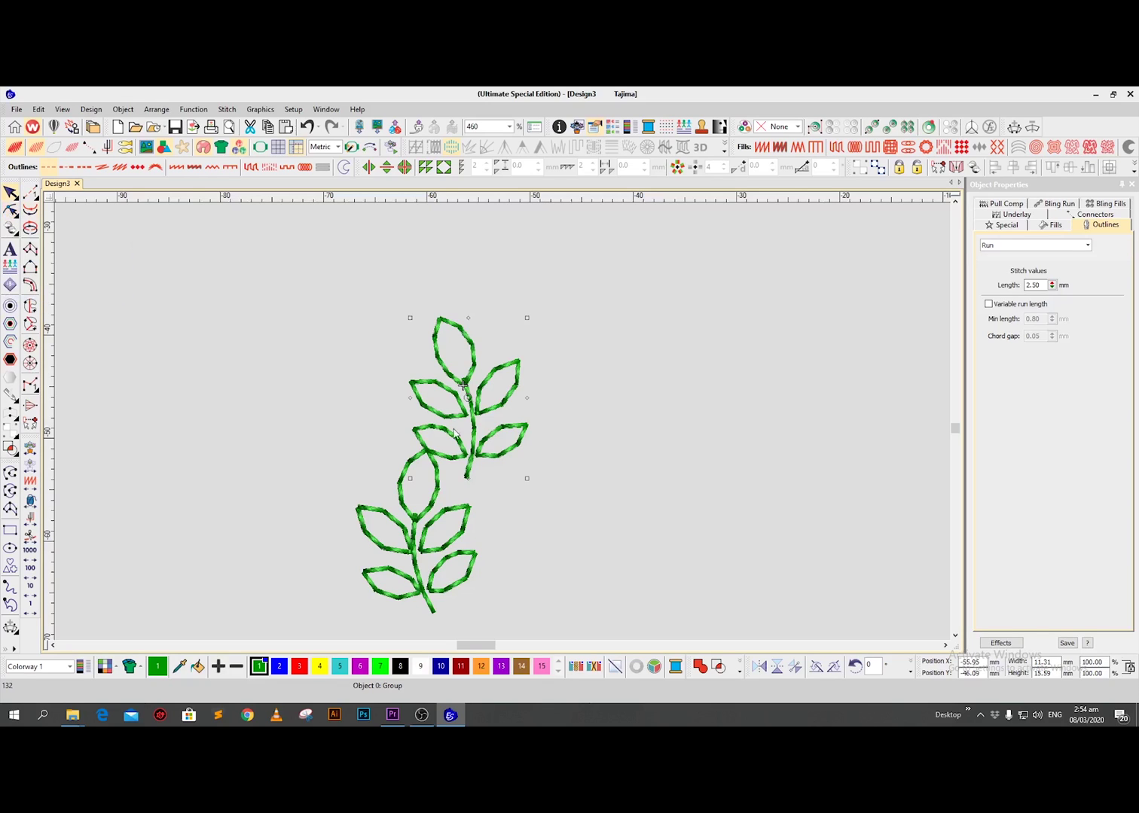
{"action": "left_click", "coordinate": [11, 210]}
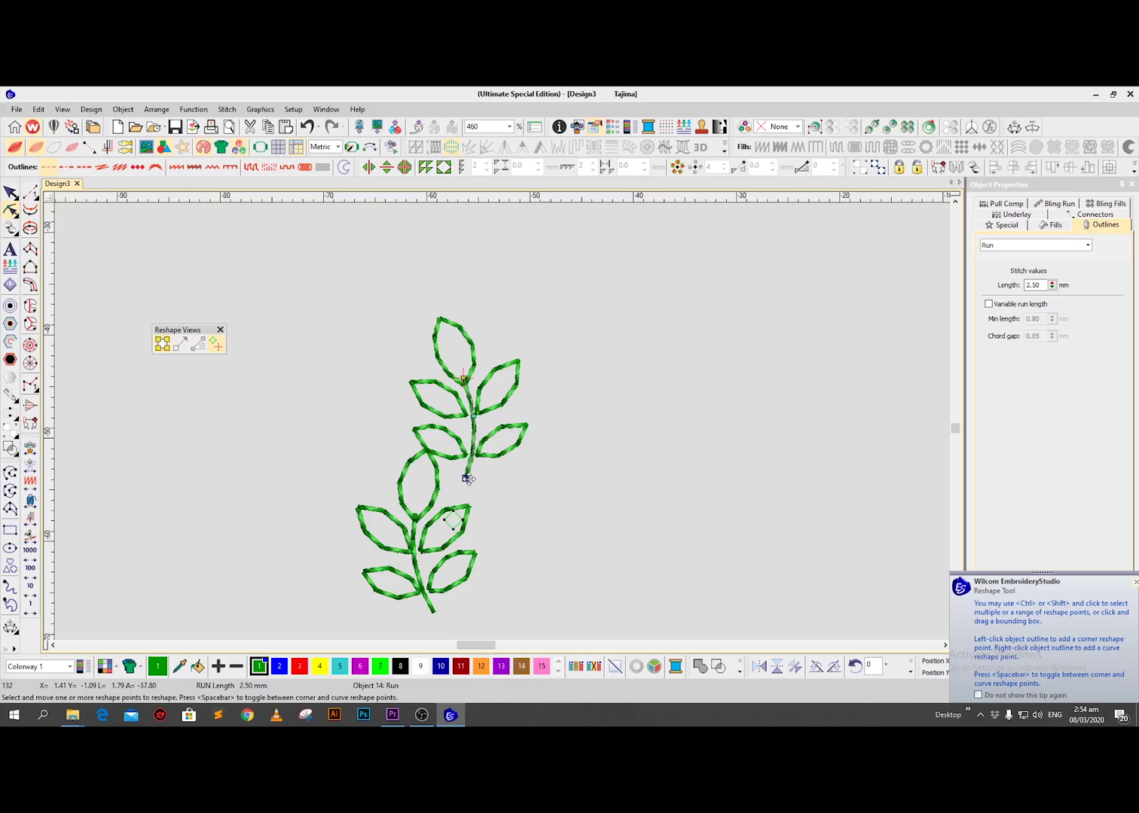
{"action": "left_click_drag", "start_coordinate": [465, 476], "coordinate": [454, 510]}
{"action": "key", "text": "Escape"}
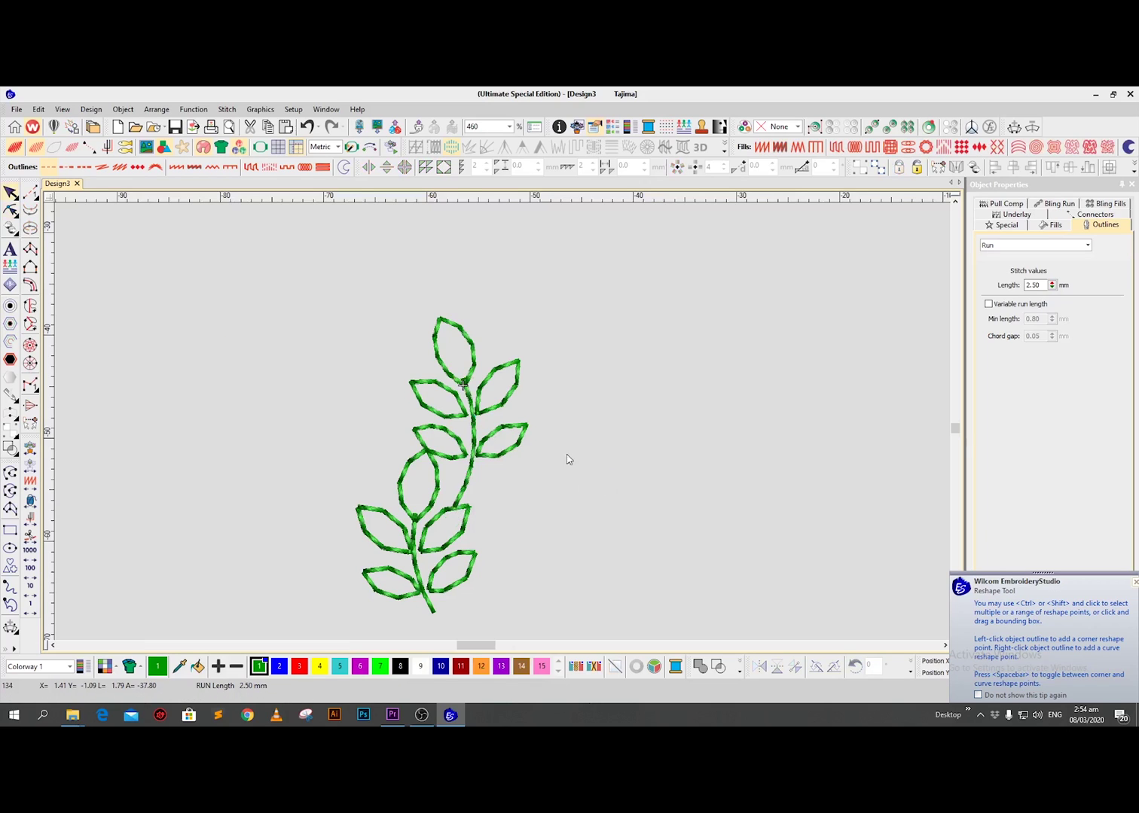
Step: Select both stitched sprigs and group them as one repeat unit
{"action": "key", "text": "shift+z"}
{"action": "left_click_drag", "start_coordinate": [562, 322], "coordinate": [351, 567]}
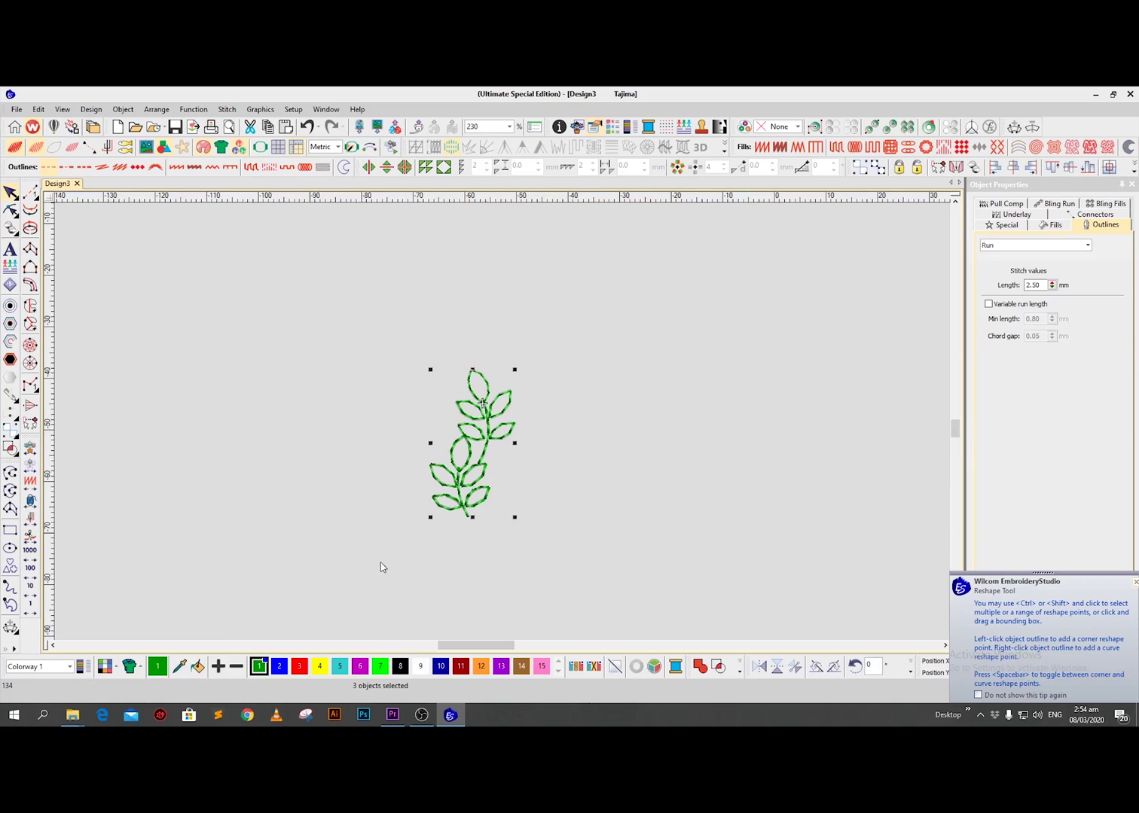
{"action": "key", "text": "ctrl+g"}
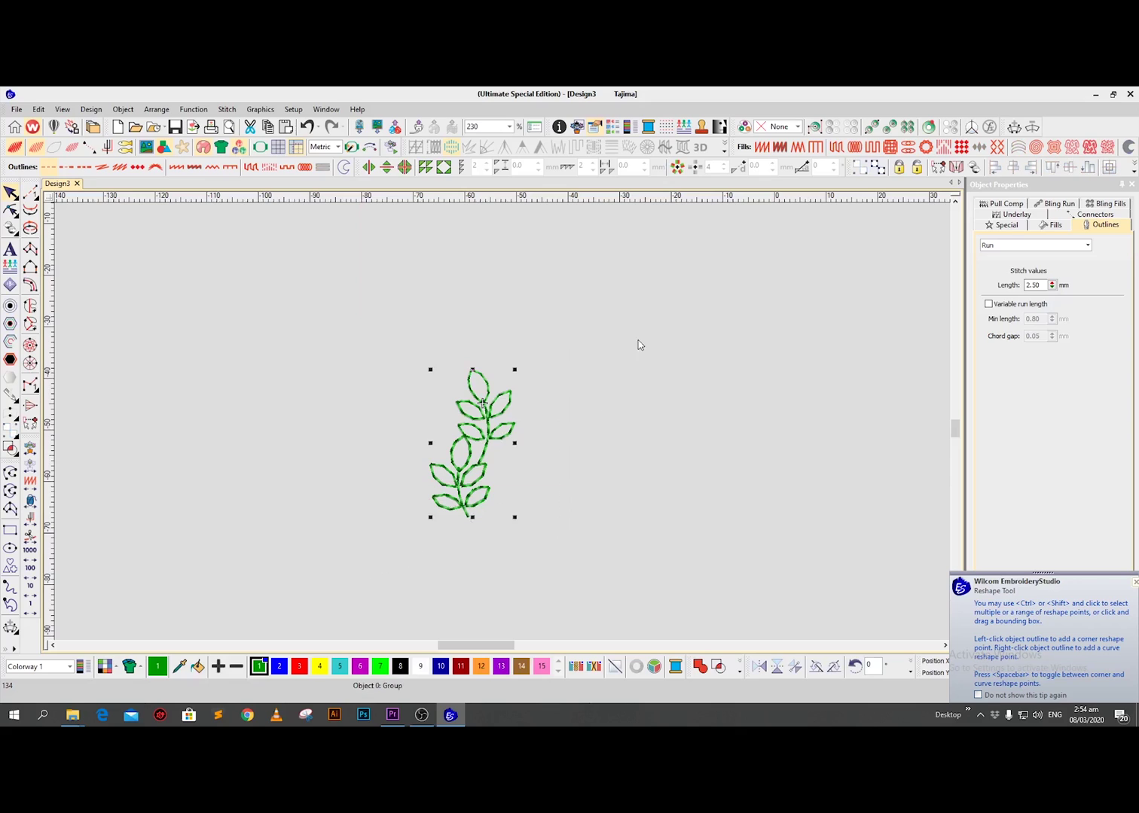
Step: Place a duplicate of the grouped pair directly above the original and fine-tune its vertical position where the two pairs join
{"action": "scroll", "coordinate": [640, 399], "scroll_direction": "up", "scroll_amount": 1}
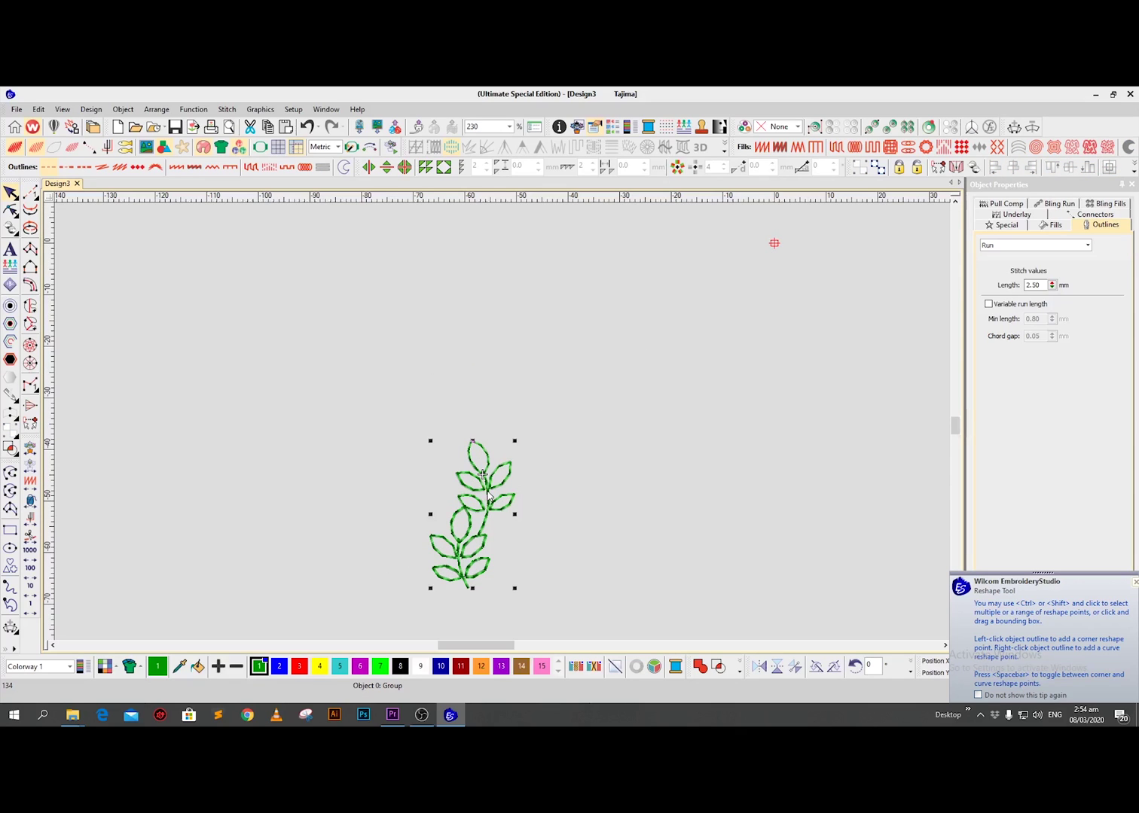
{"action": "left_click_drag", "start_coordinate": [488, 496], "coordinate": [501, 398]}
{"action": "left_click", "coordinate": [643, 399]}
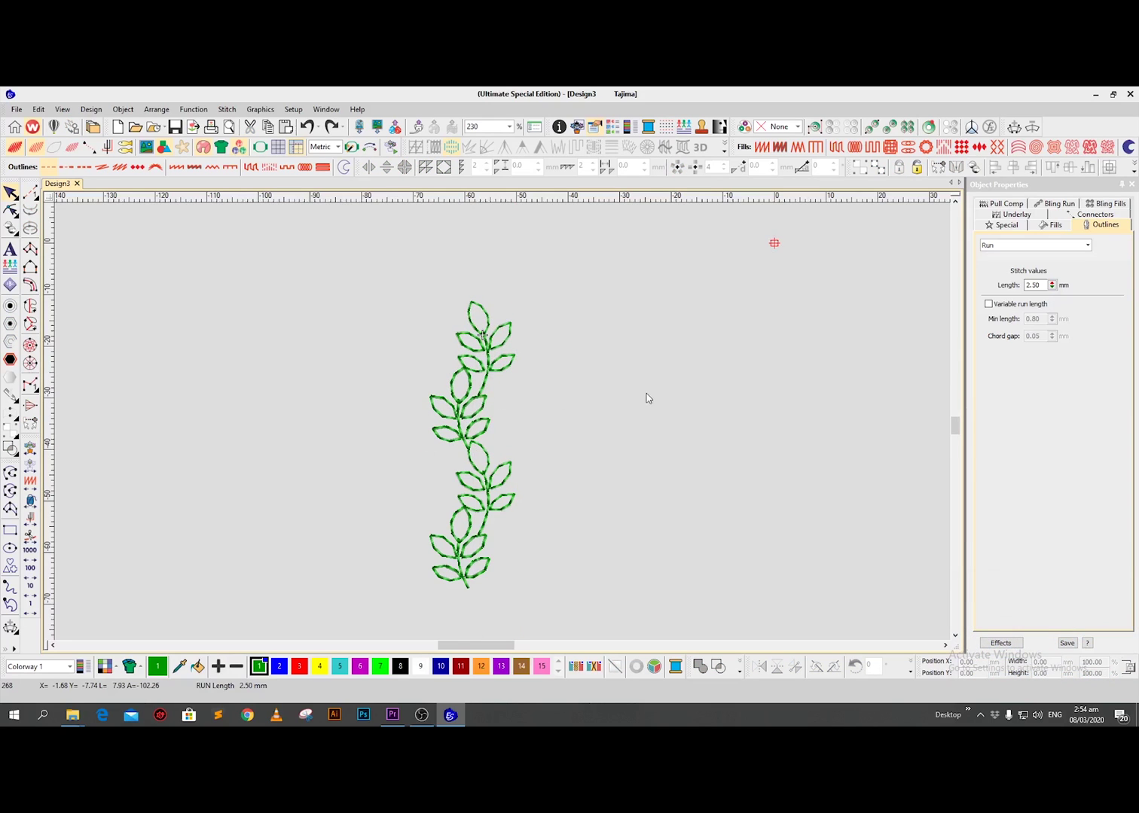
{"action": "key", "text": "plus"}
{"action": "left_click_drag", "start_coordinate": [409, 422], "coordinate": [418, 405]}
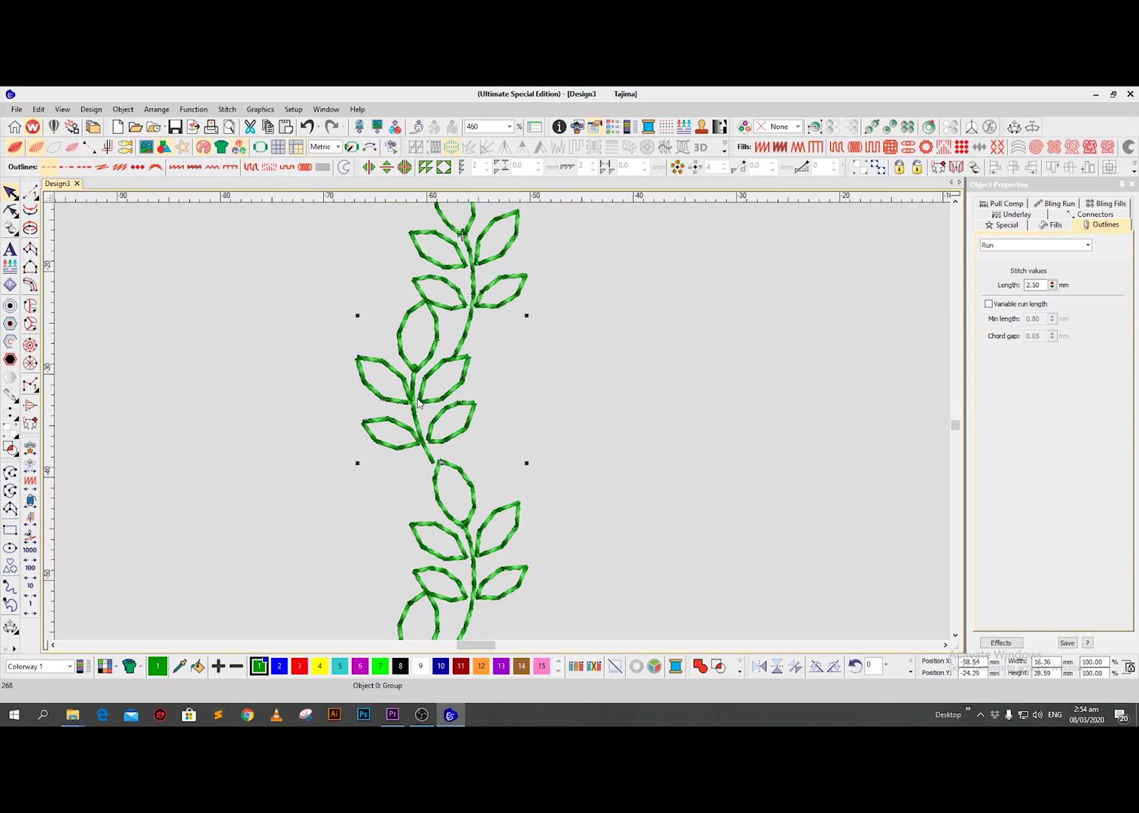
{"action": "left_click_drag", "start_coordinate": [461, 350], "coordinate": [461, 359]}
{"action": "left_click", "coordinate": [553, 378]}
{"action": "key", "text": "minus"}
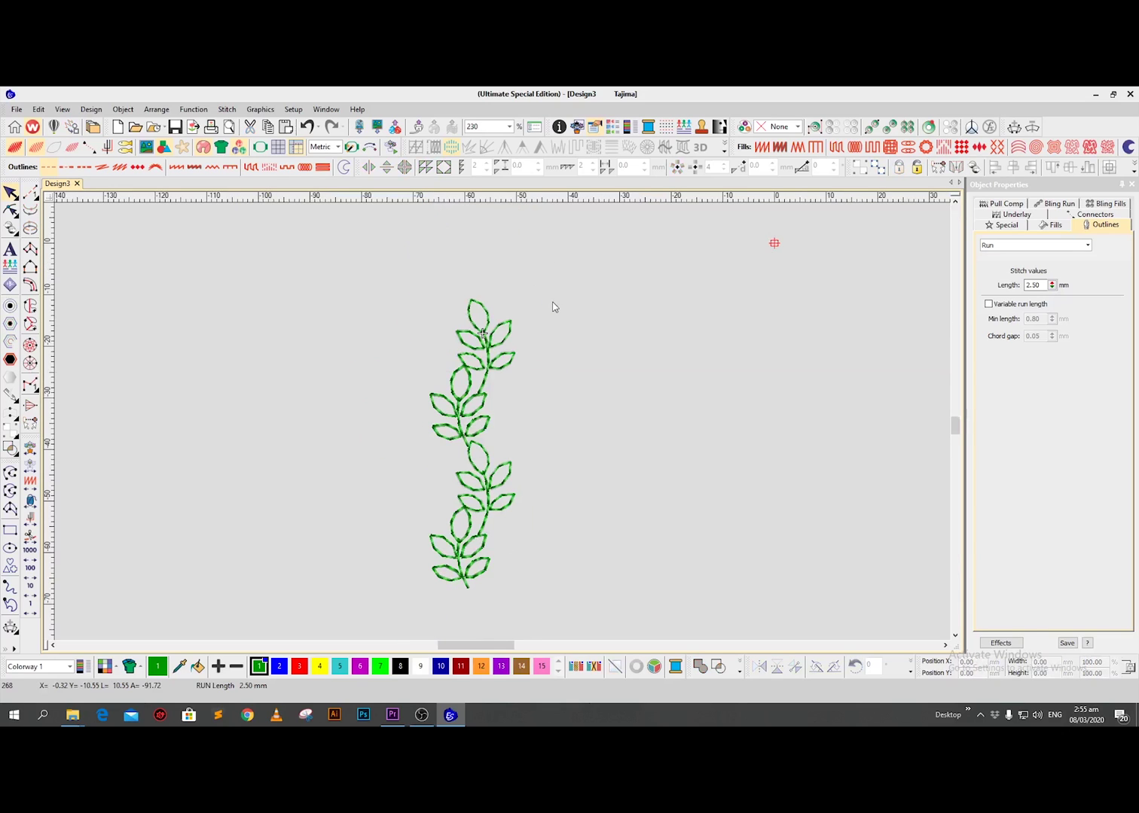
Step: Show the background image and place another duplicate of the sprig pair over the next two sprigs up the vine
{"action": "scroll", "coordinate": [551, 414], "scroll_direction": "up", "scroll_amount": 3}
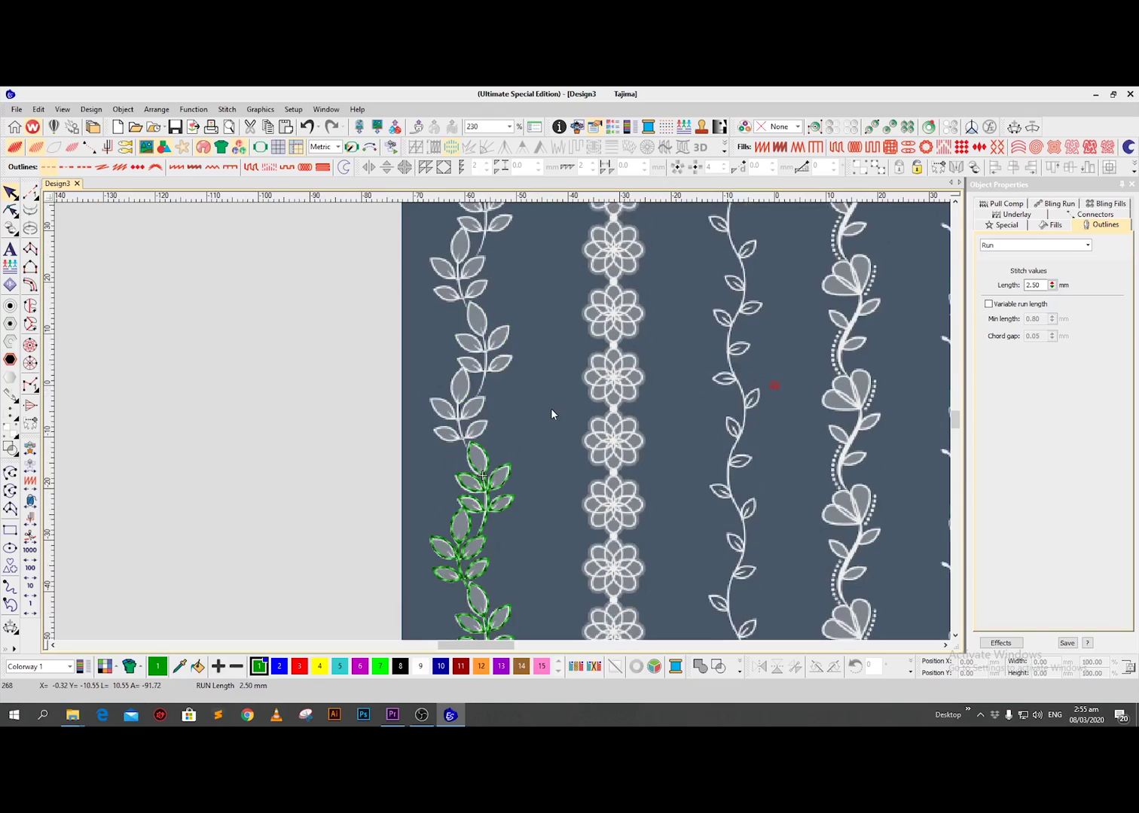
{"action": "key", "text": "minus"}
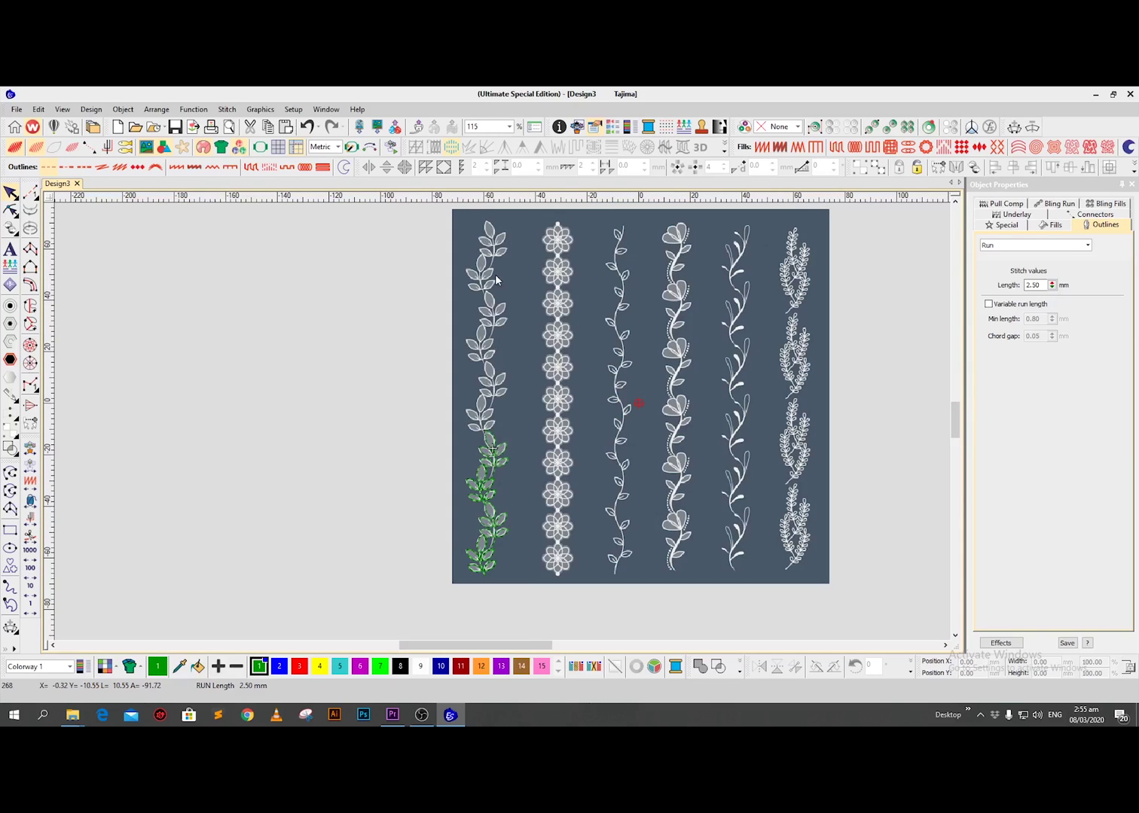
{"action": "key", "text": "plus"}
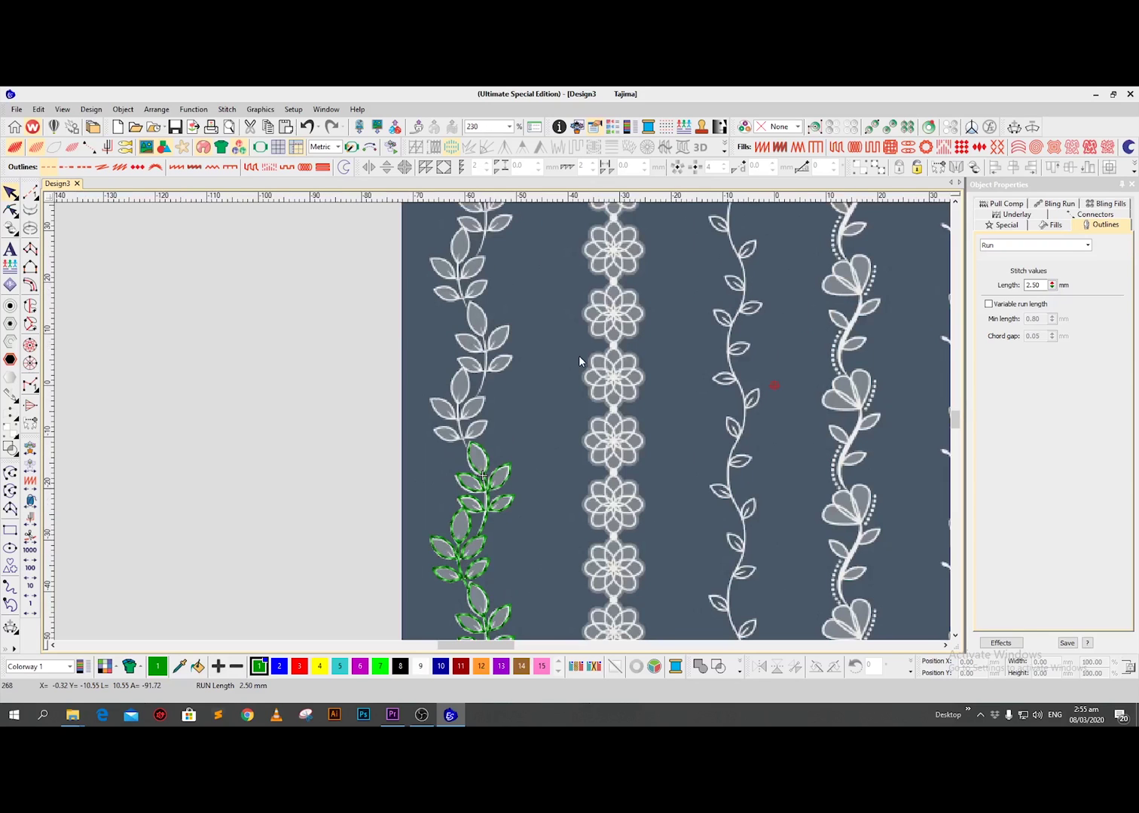
{"action": "key", "text": "plus"}
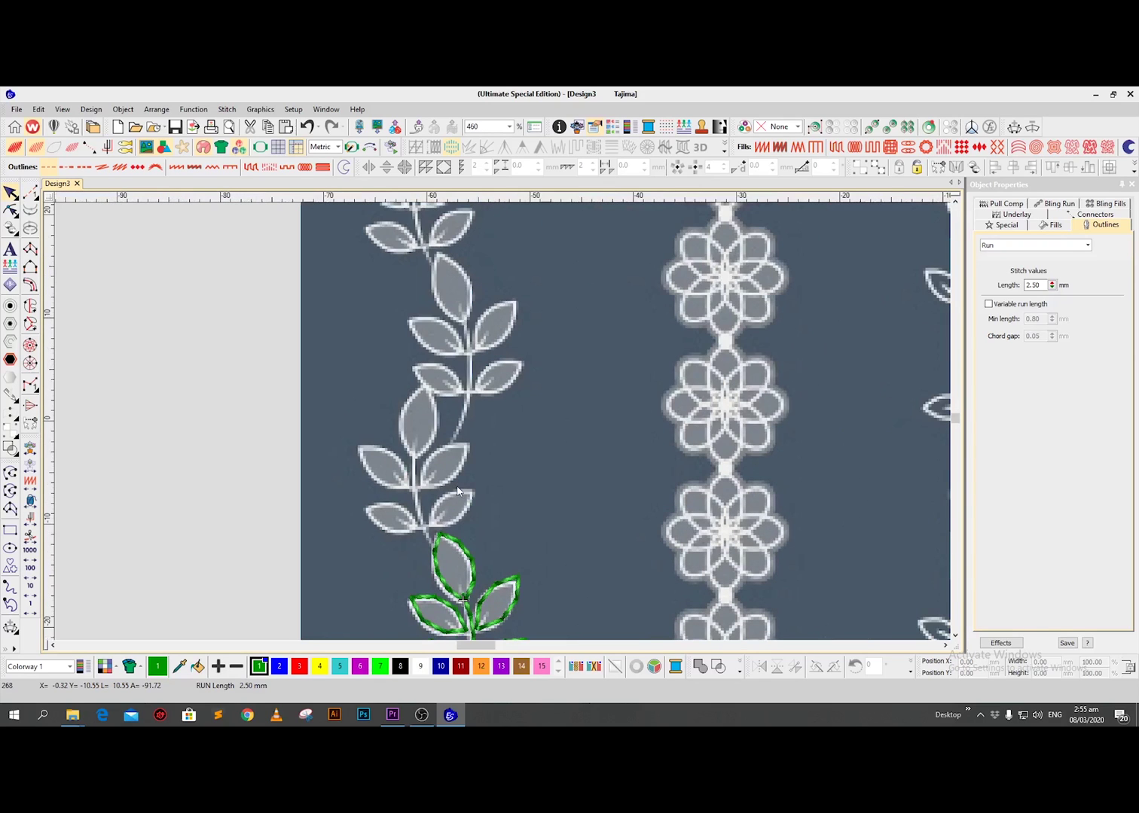
{"action": "left_click", "coordinate": [461, 548]}
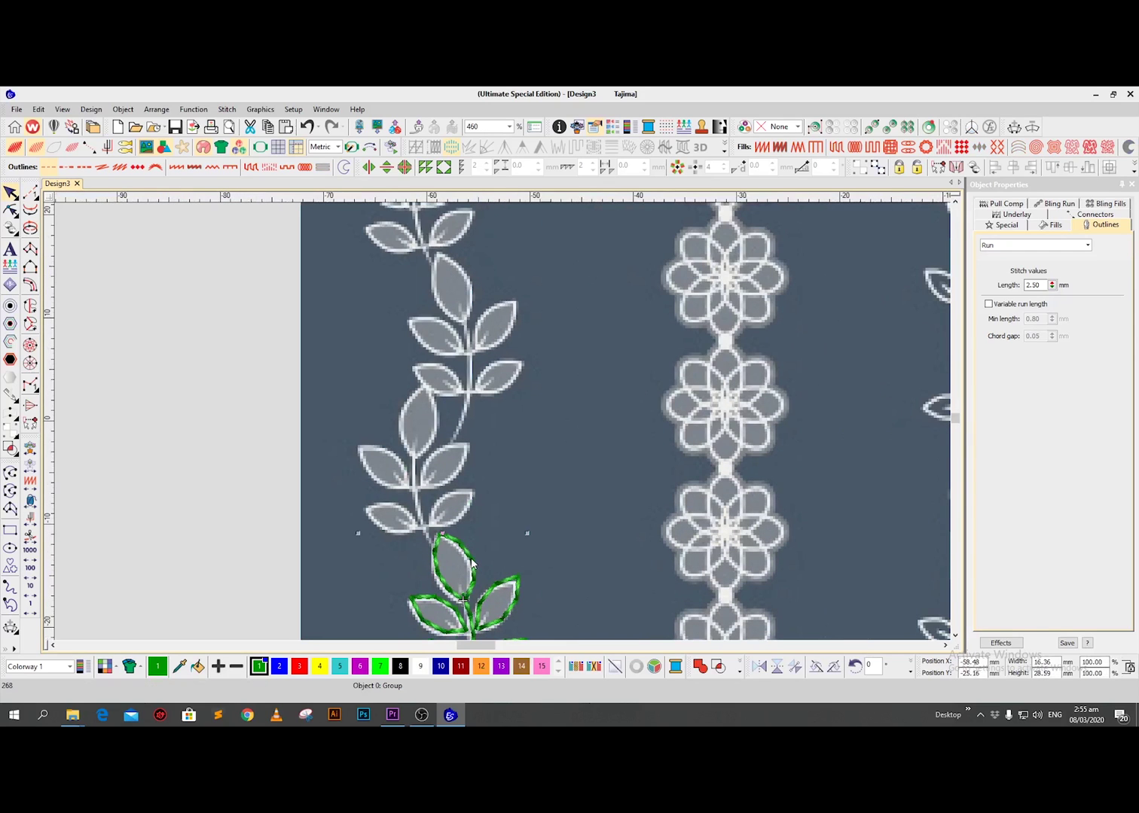
{"action": "left_click_drag", "start_coordinate": [471, 563], "coordinate": [437, 281]}
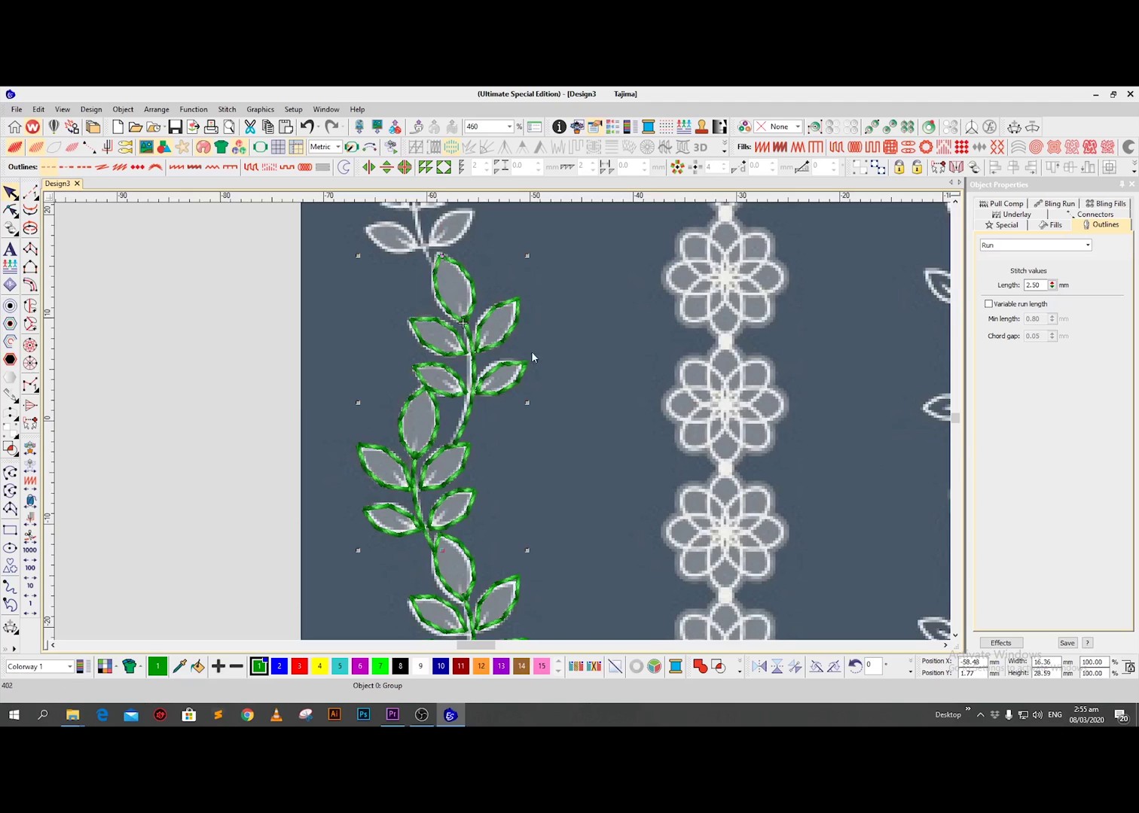
{"action": "left_click", "coordinate": [576, 397]}
Step: Try placing a duplicate of the topmost stitched pair over the next section of the vine while zoomed in
{"action": "scroll", "coordinate": [515, 499], "scroll_direction": "up", "scroll_amount": 5}
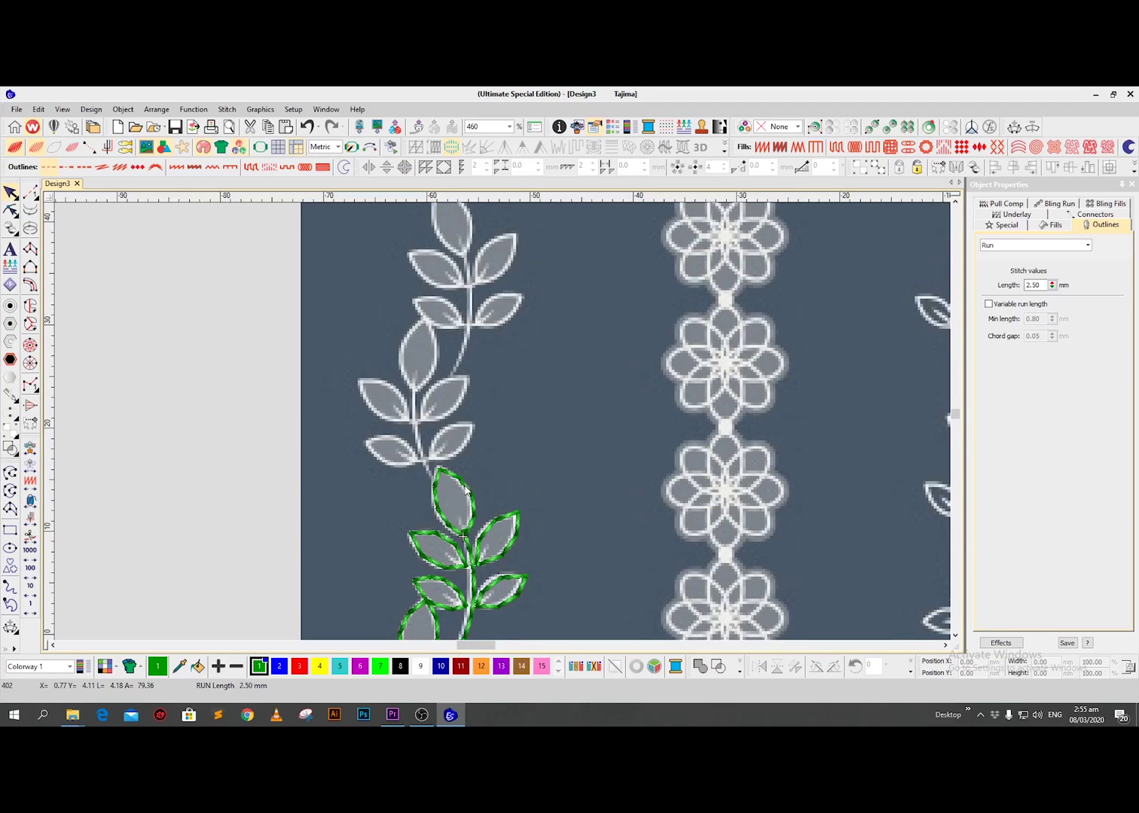
{"action": "left_click", "coordinate": [467, 491]}
{"action": "scroll", "coordinate": [468, 577], "scroll_direction": "up", "scroll_amount": 3}
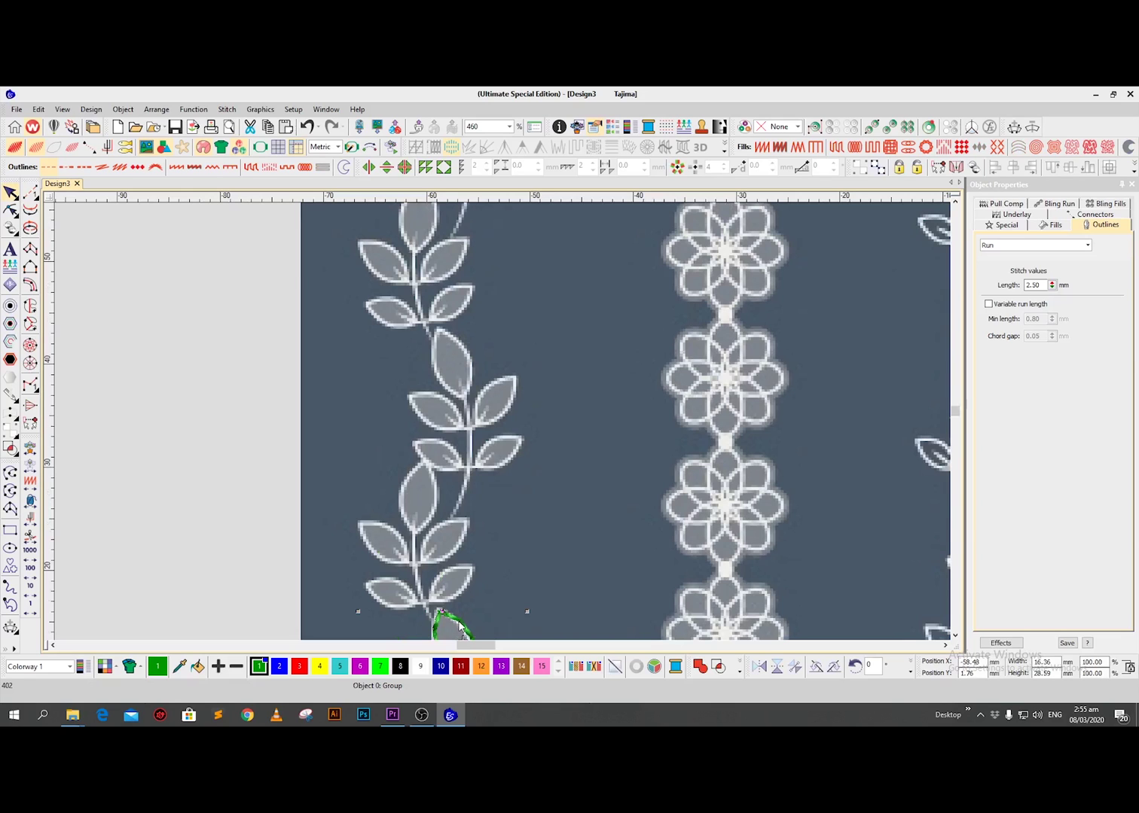
{"action": "left_click_drag", "start_coordinate": [459, 627], "coordinate": [376, 336]}
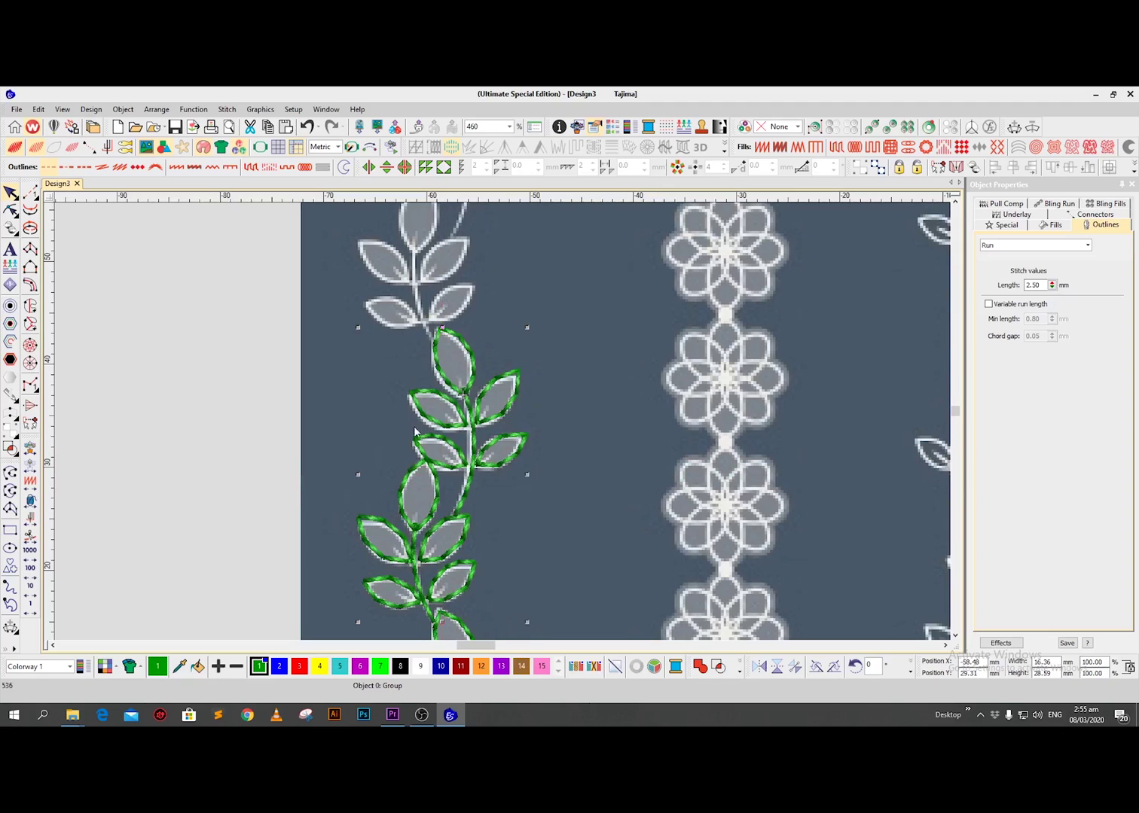
{"action": "scroll", "coordinate": [476, 465], "scroll_direction": "up", "scroll_amount": 3}
{"action": "scroll", "coordinate": [477, 465], "scroll_direction": "down", "scroll_amount": 1}
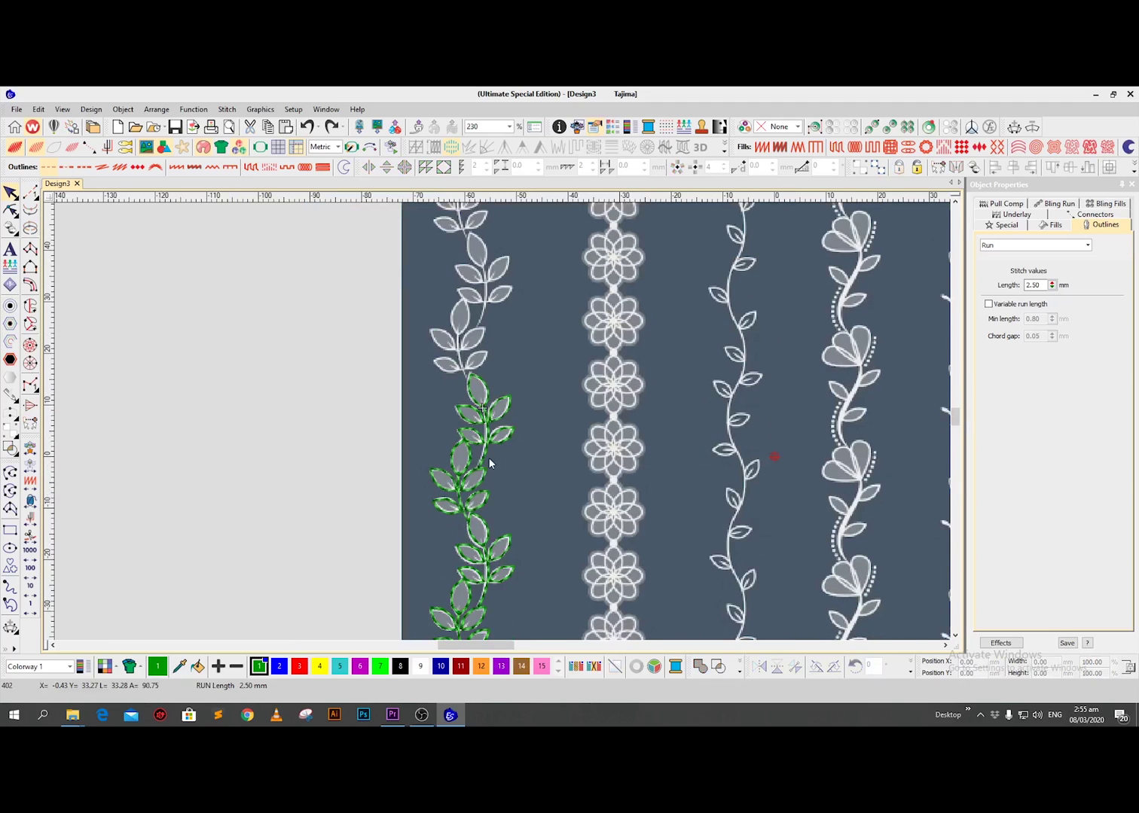
Step: Place two more duplicates of the sprig pair, one above the other, over the remaining sprigs up to the vine's tip
{"action": "scroll", "coordinate": [489, 491], "scroll_direction": "up", "scroll_amount": 2}
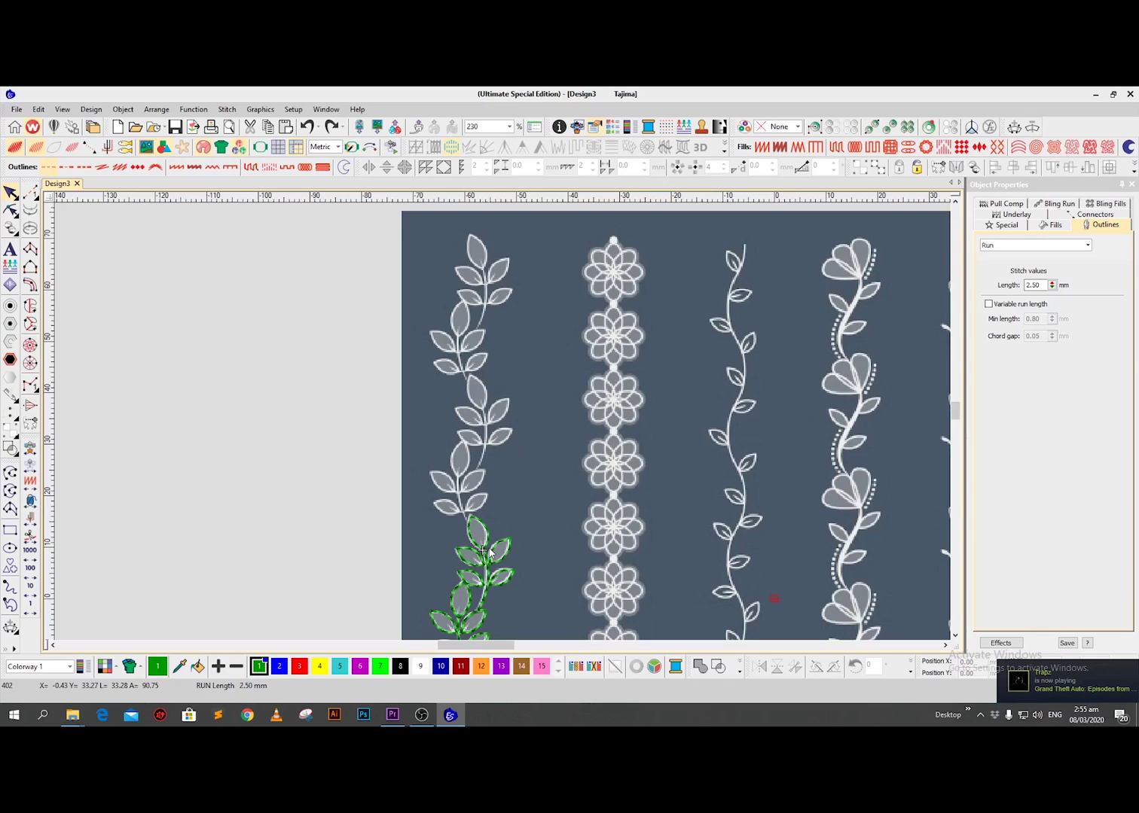
{"action": "left_click_drag", "start_coordinate": [454, 537], "coordinate": [510, 406]}
{"action": "left_click_drag", "start_coordinate": [510, 407], "coordinate": [510, 407]}
{"action": "scroll", "coordinate": [590, 467], "scroll_direction": "up", "scroll_amount": 3}
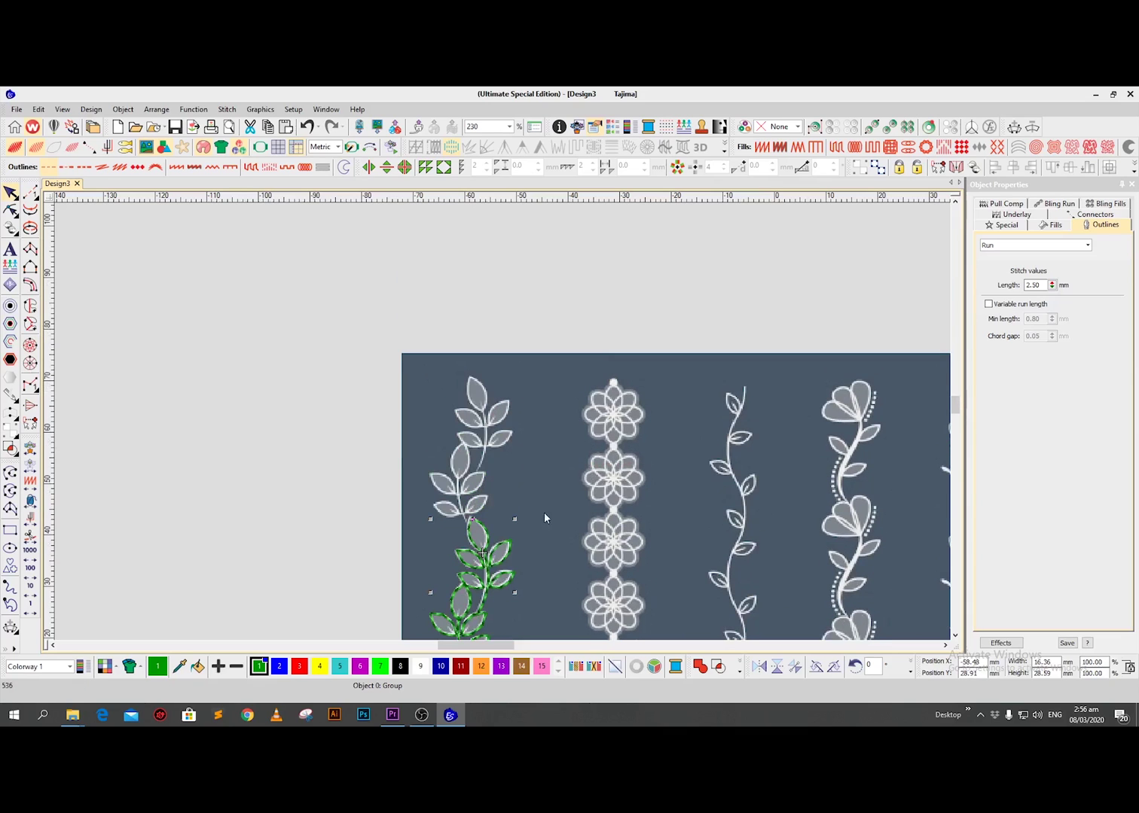
{"action": "left_click_drag", "start_coordinate": [489, 544], "coordinate": [486, 405]}
Step: Clear the selection, hide the background image and display the whole stitched border
{"action": "left_click", "coordinate": [567, 484]}
{"action": "key", "text": "Delete"}
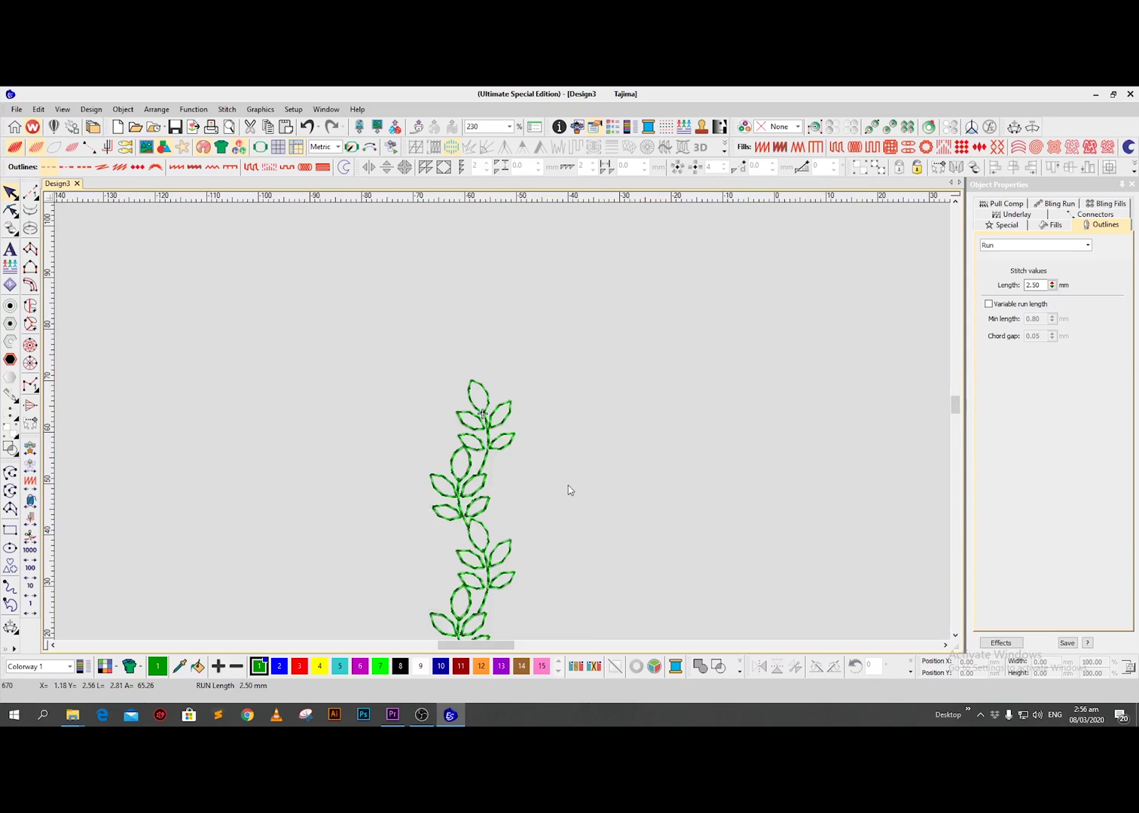
{"action": "scroll", "coordinate": [568, 490], "scroll_direction": "down", "scroll_amount": 2}
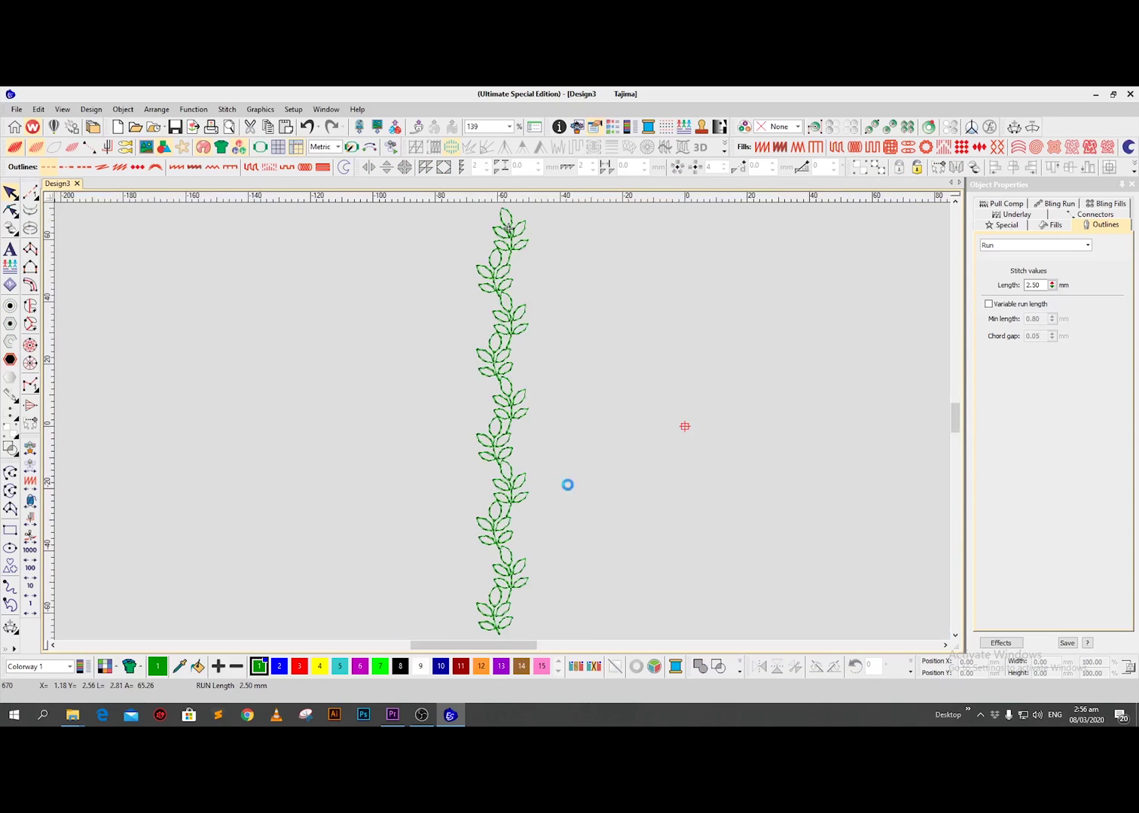